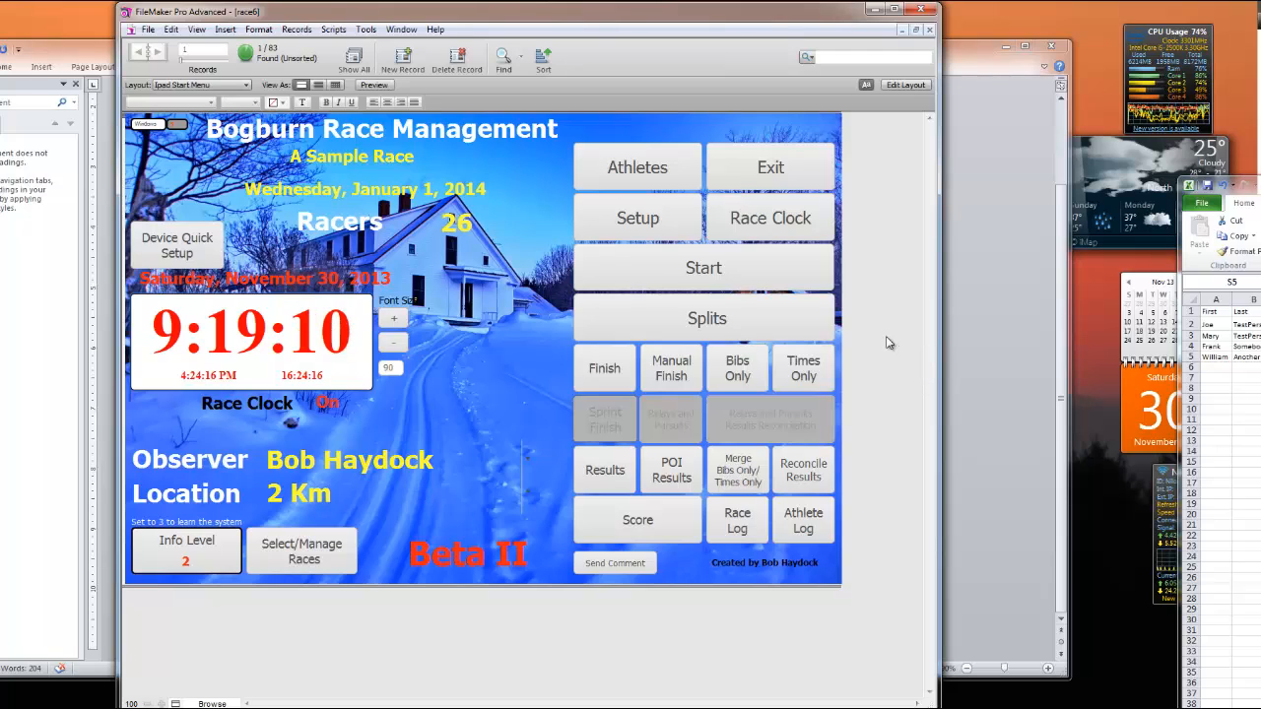
- Go to race setup, open the race package import area, and view the athletes in the package
click(640, 222)
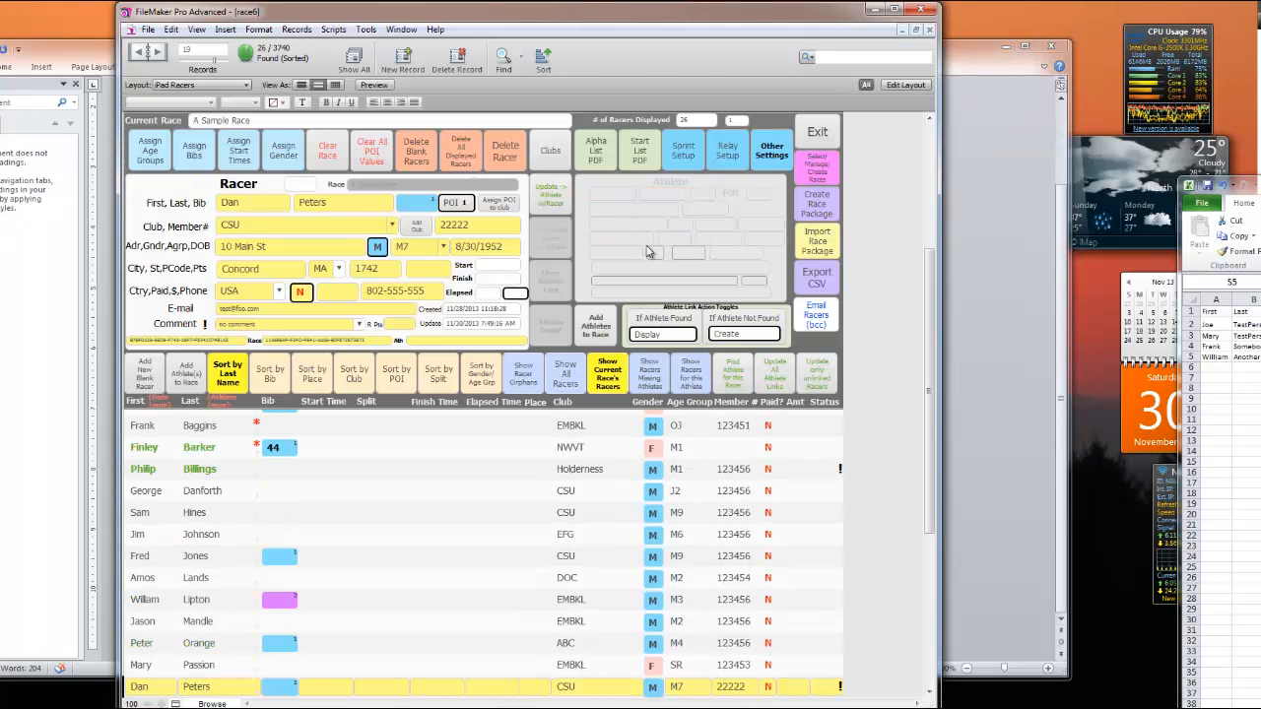
click(817, 251)
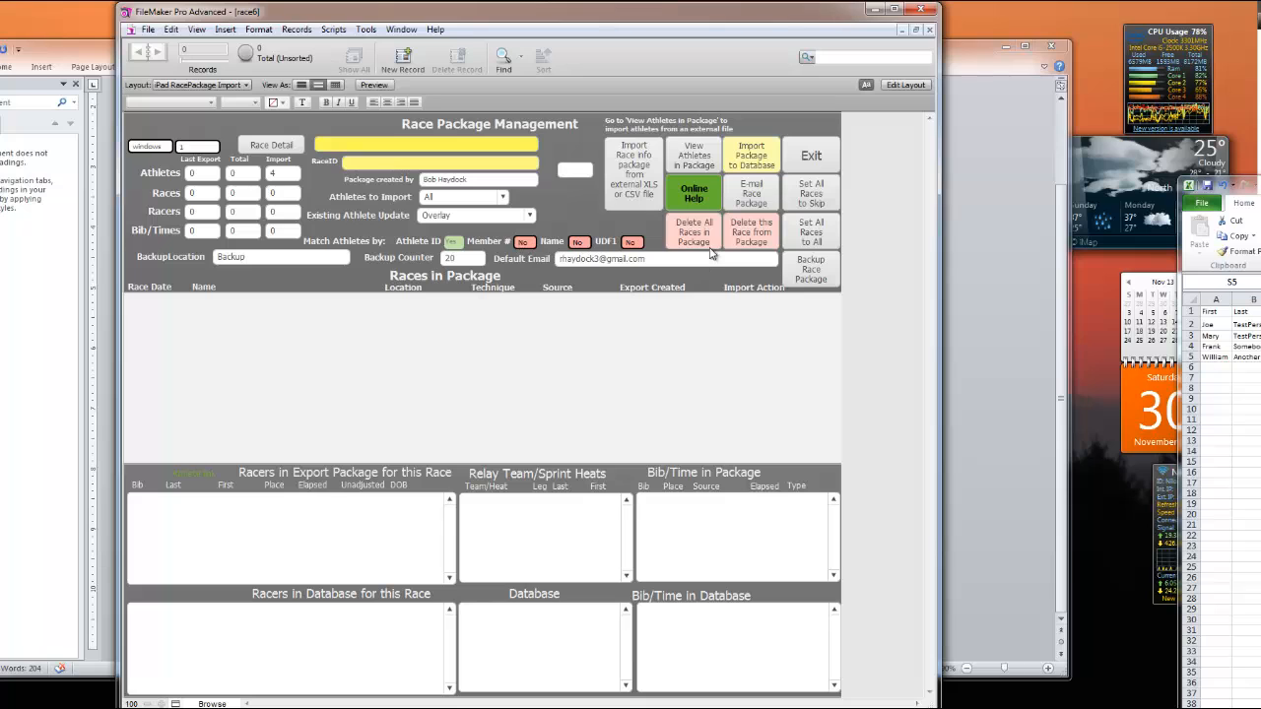
click(692, 153)
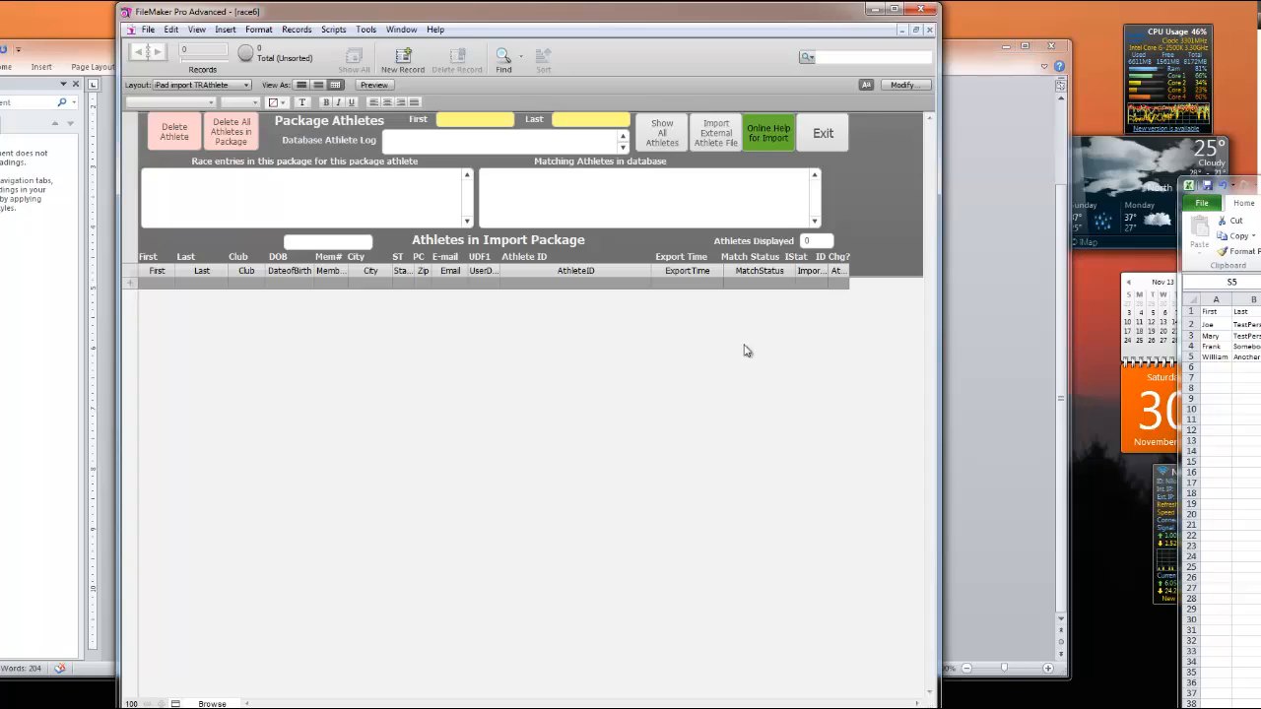
- Bring AthleteTestImport.xlsx in Excel into view and examine its columns, especially the Athlete, Coach and Parent flags, then set it aside
drag(1259, 187, 409, 121)
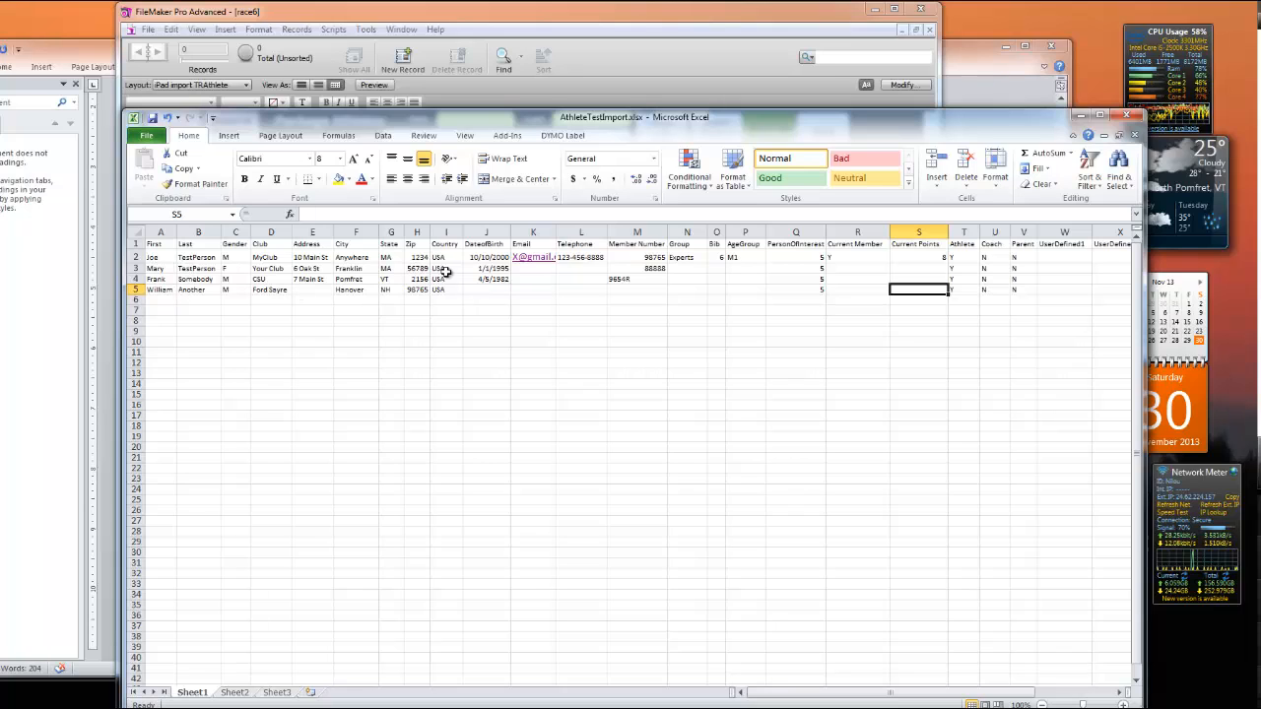
drag(740, 130, 636, 116)
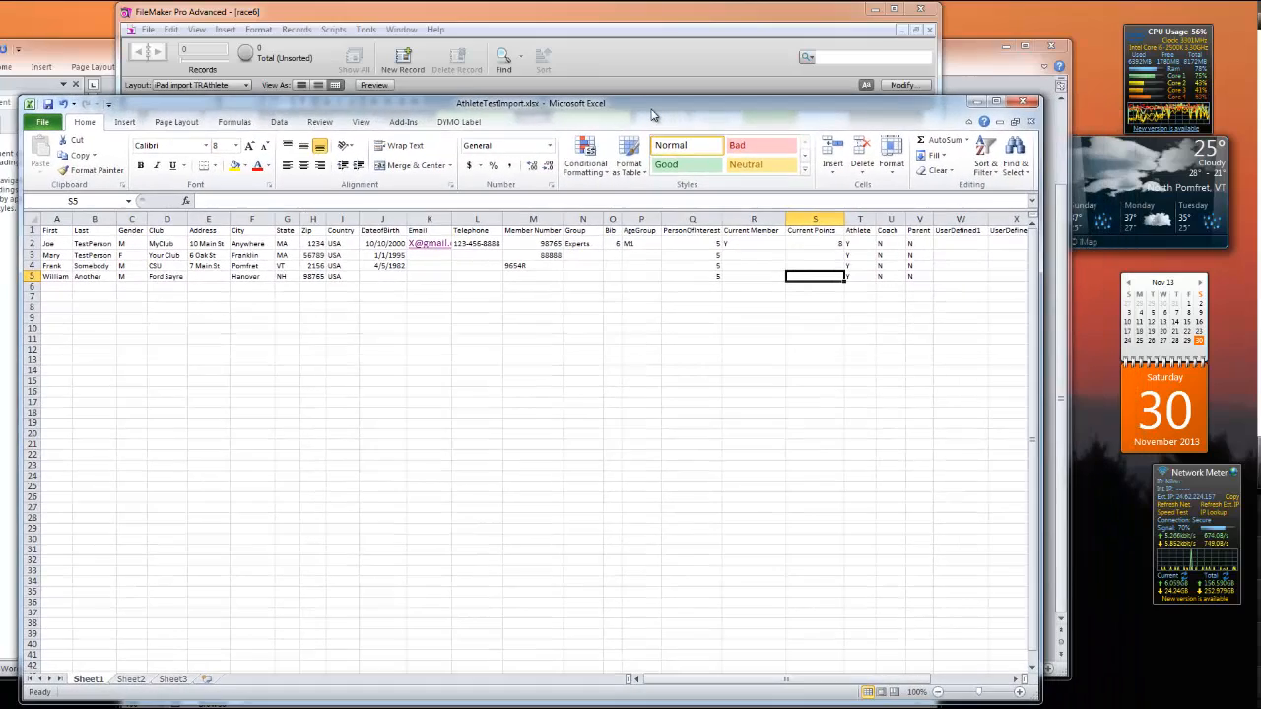
click(749, 169)
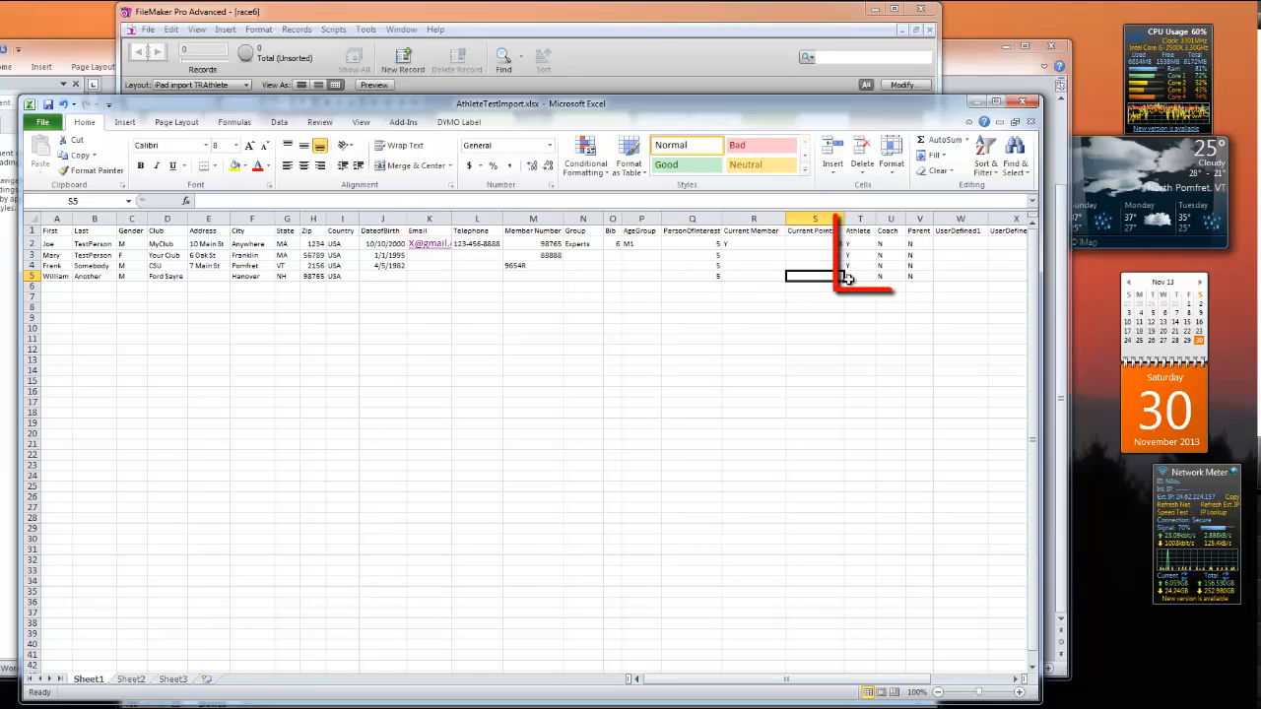
click(858, 244)
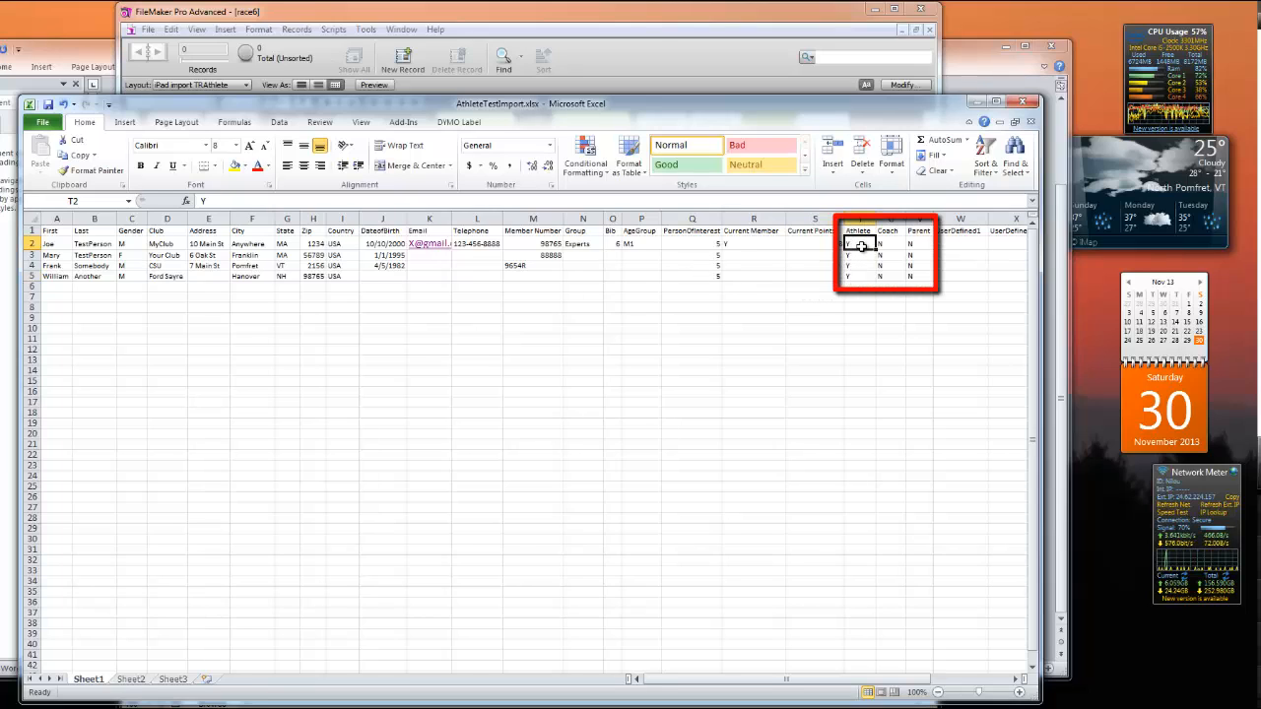
click(889, 245)
click(921, 244)
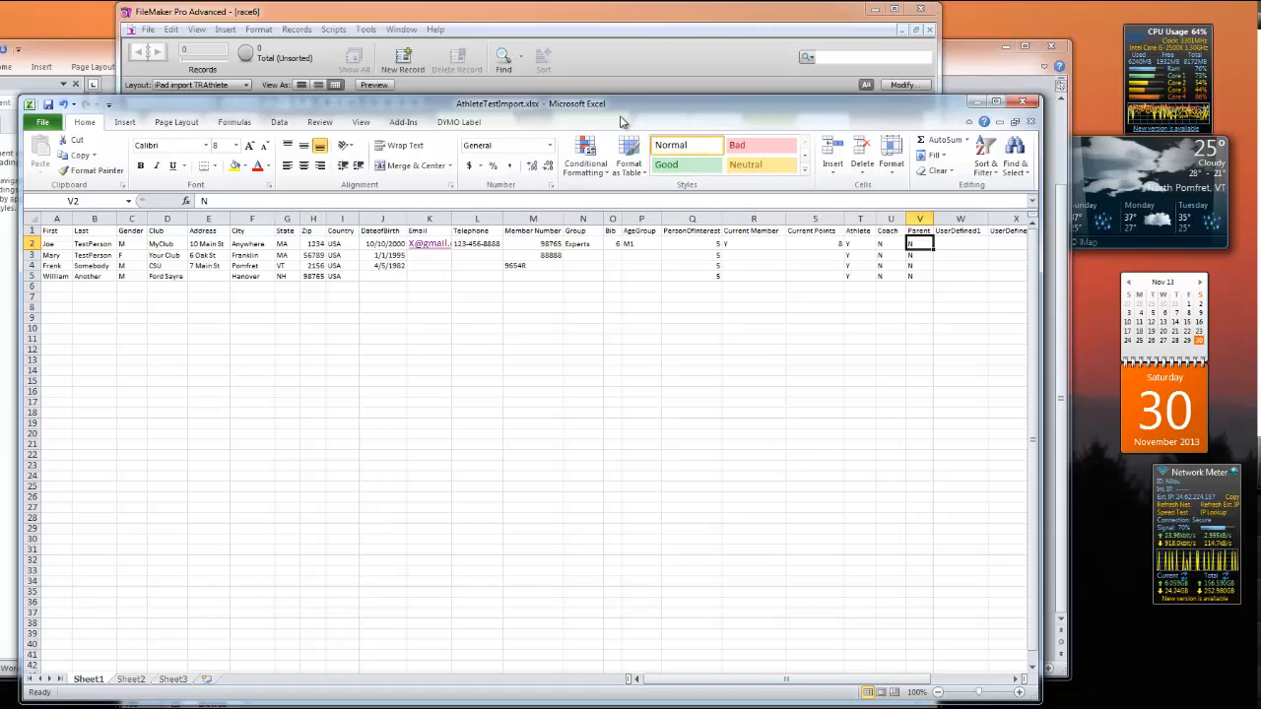
drag(630, 104, 1260, 155)
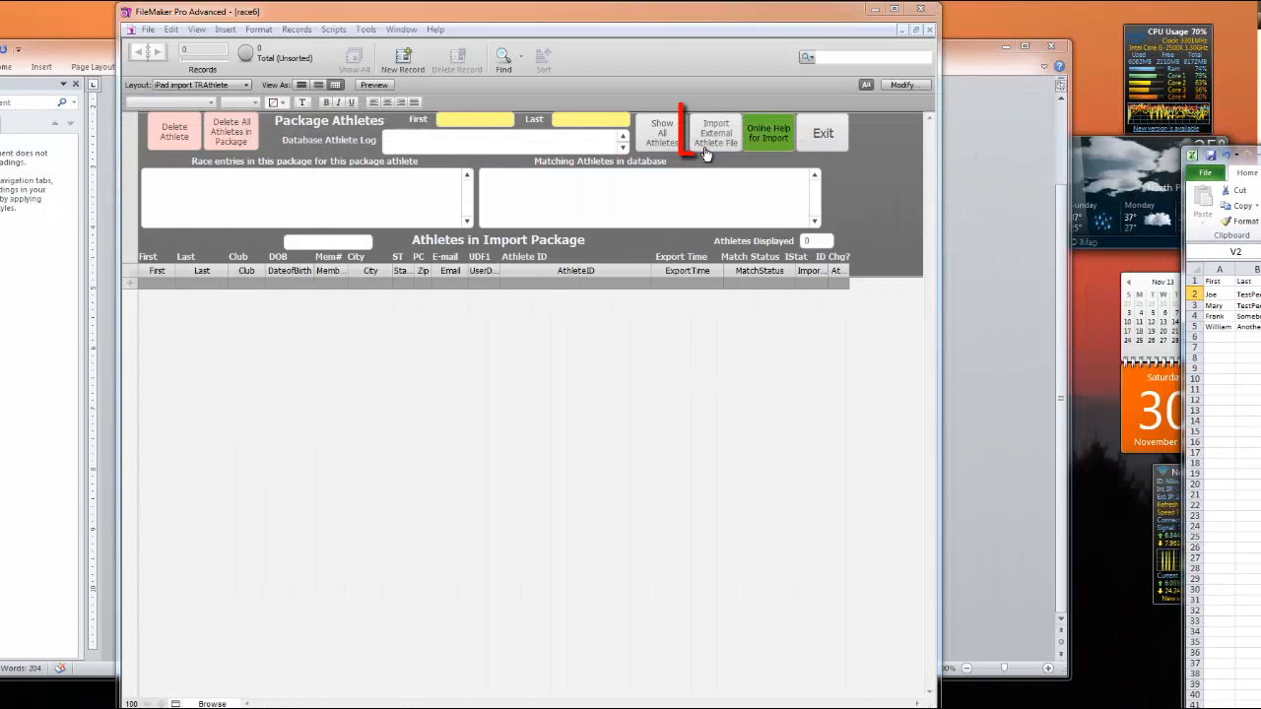
- Start an external athlete file import using Sheet1 of AthleteTestImport.xlsx as the source
click(716, 133)
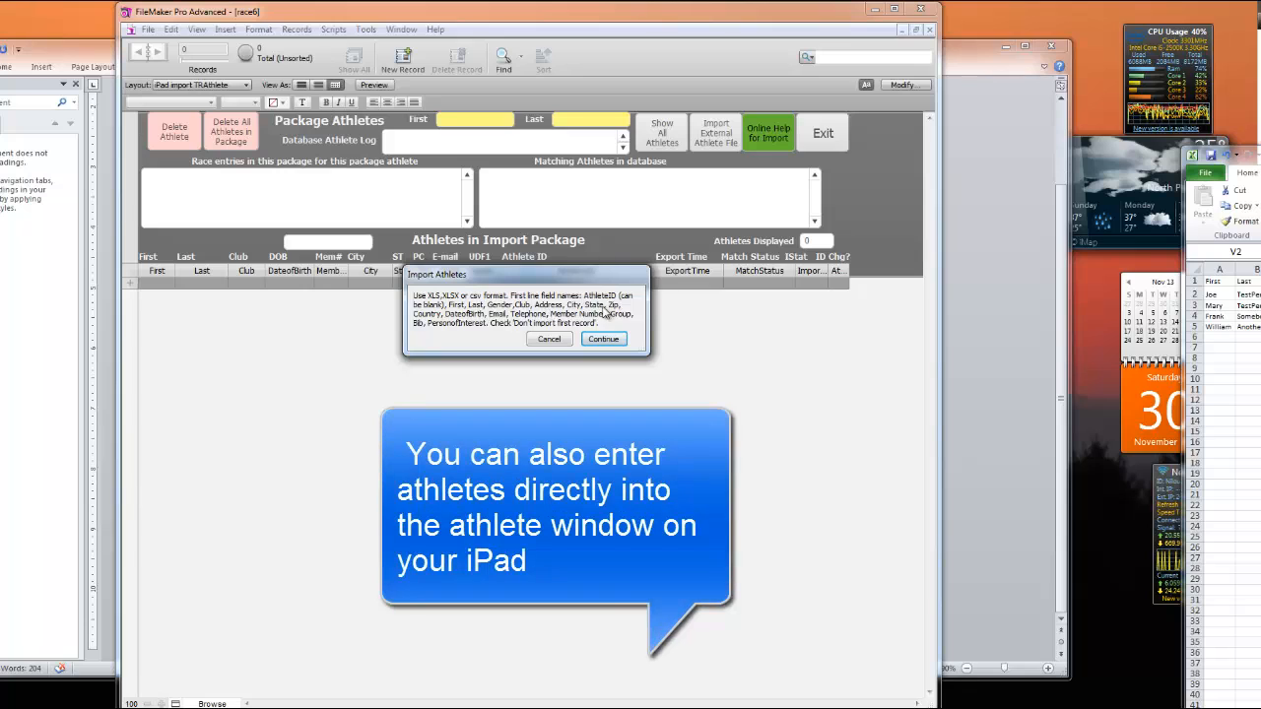
click(600, 338)
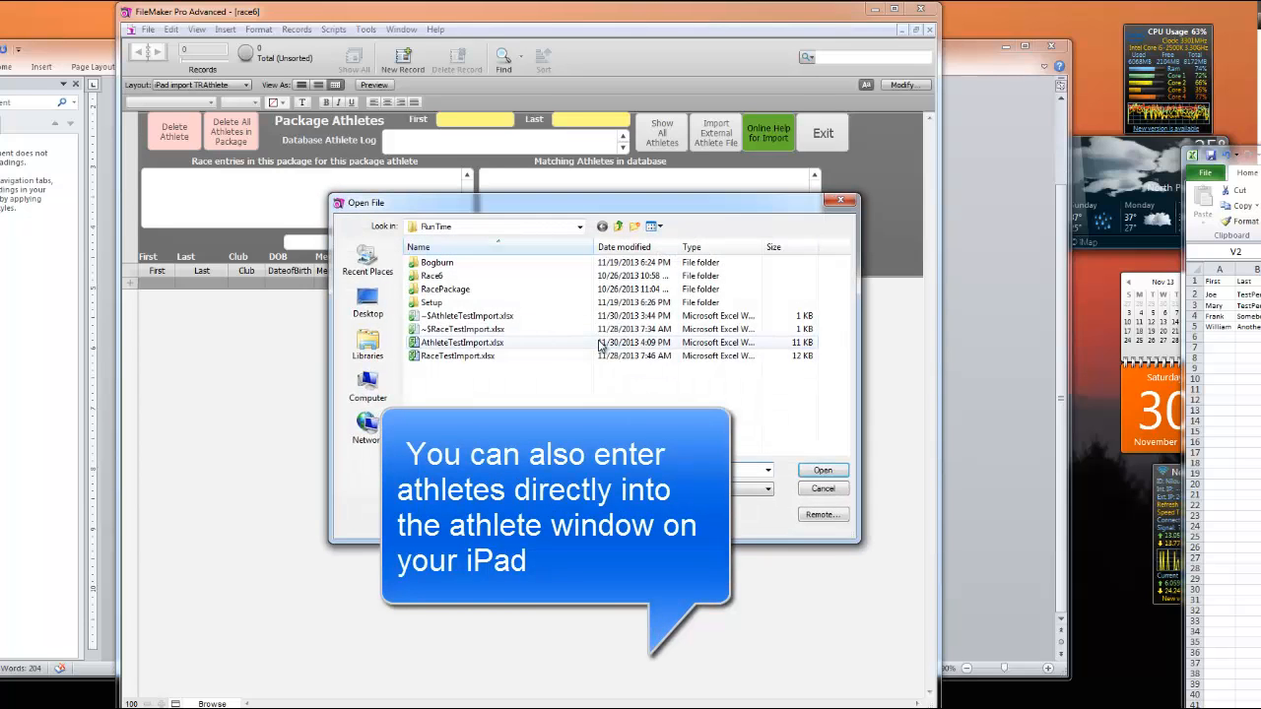
click(475, 344)
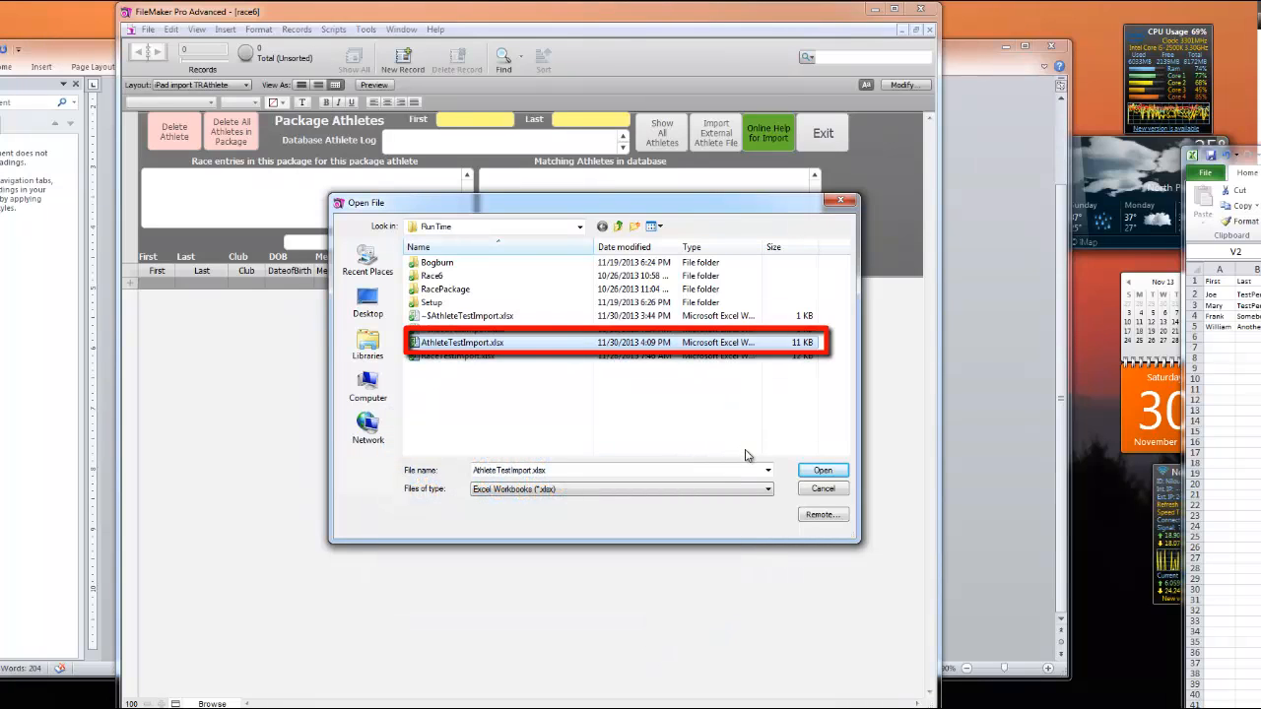
click(819, 471)
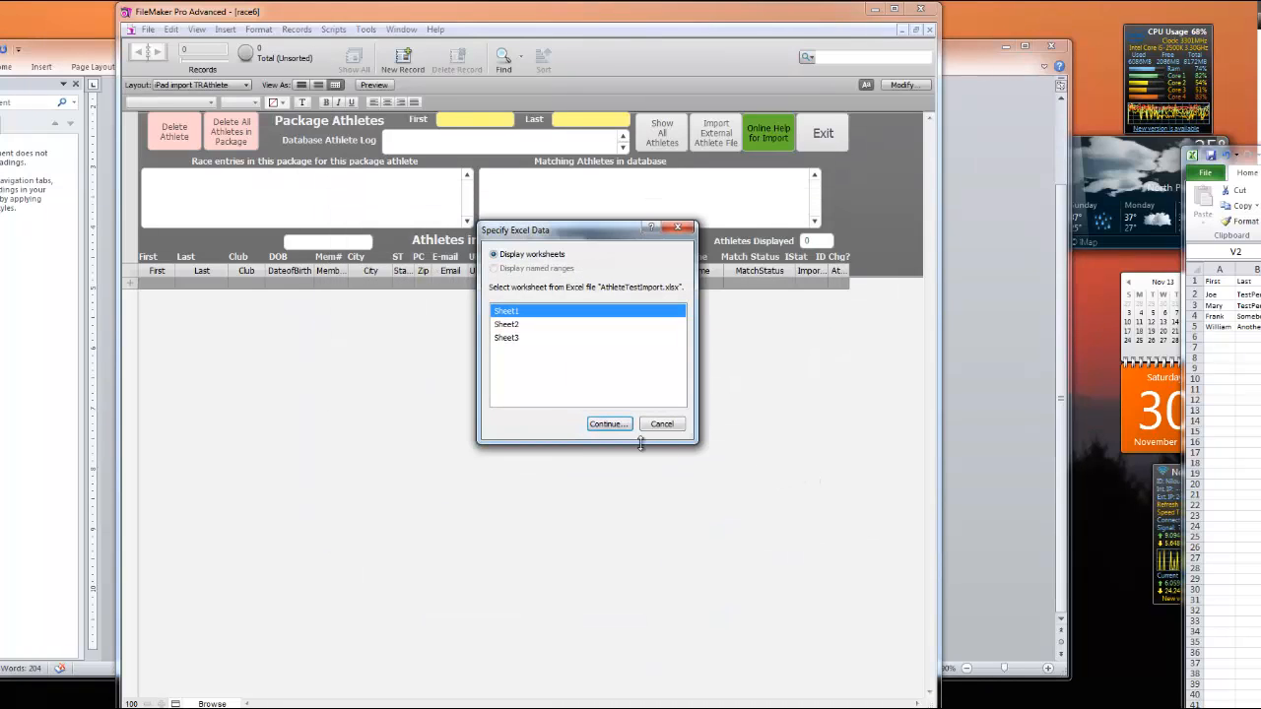
click(606, 424)
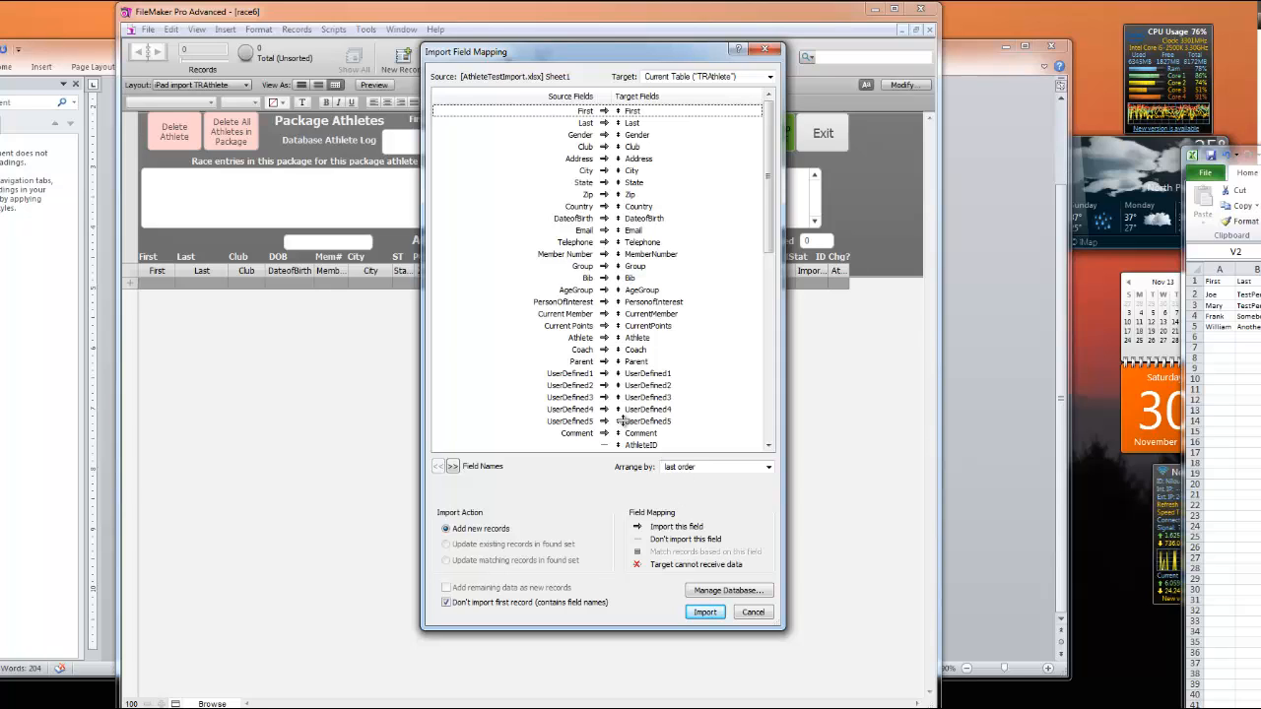
- Import the mapped athlete fields as new records, skipping the field-name row and performing auto-enter options
click(705, 613)
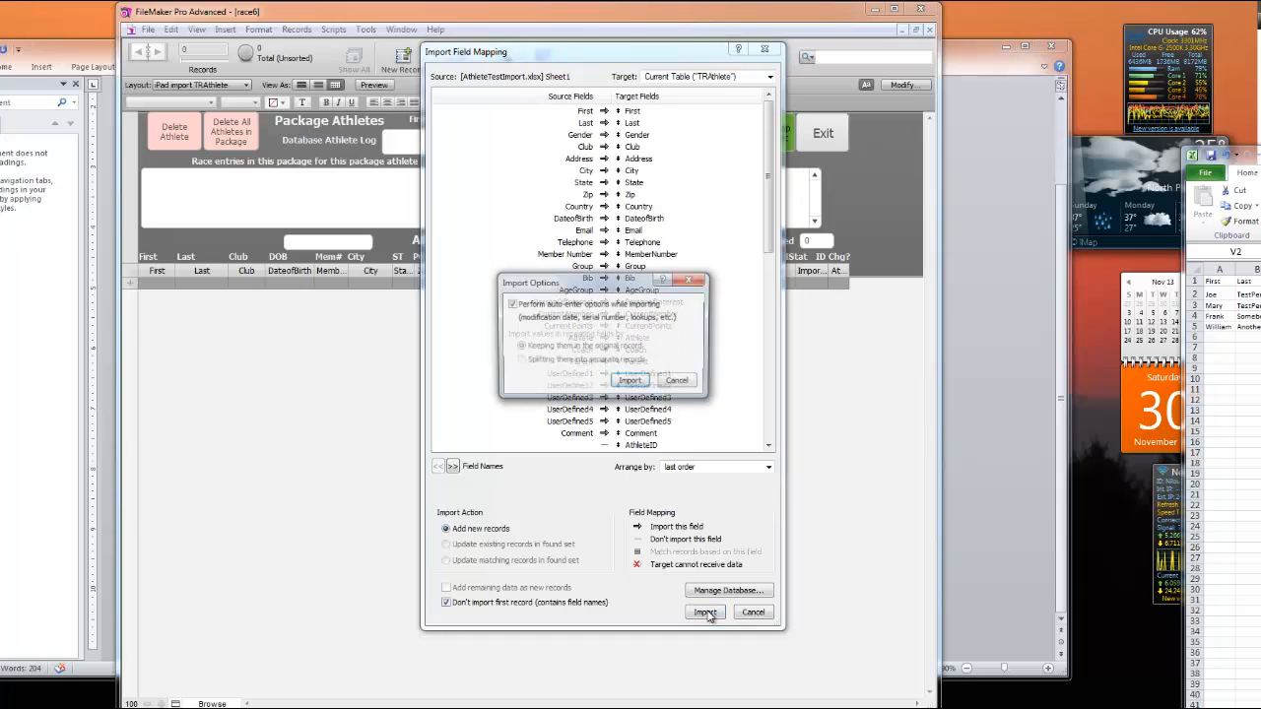
click(630, 382)
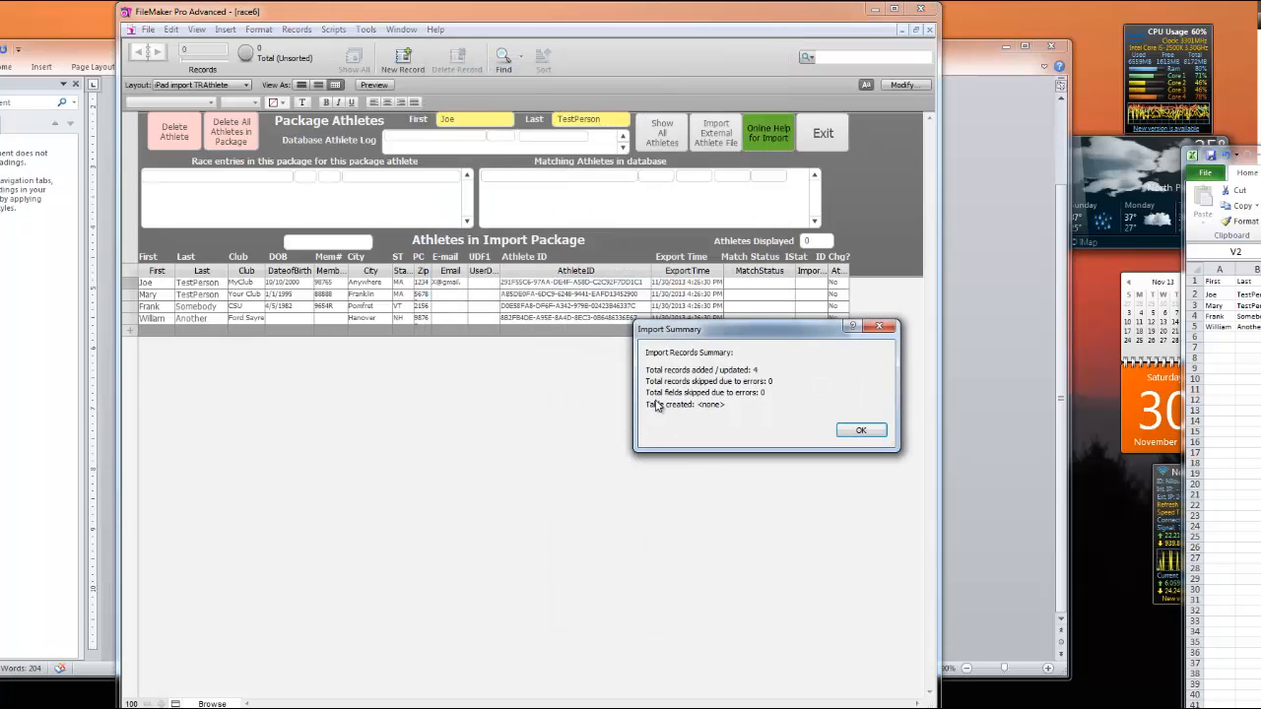
click(856, 432)
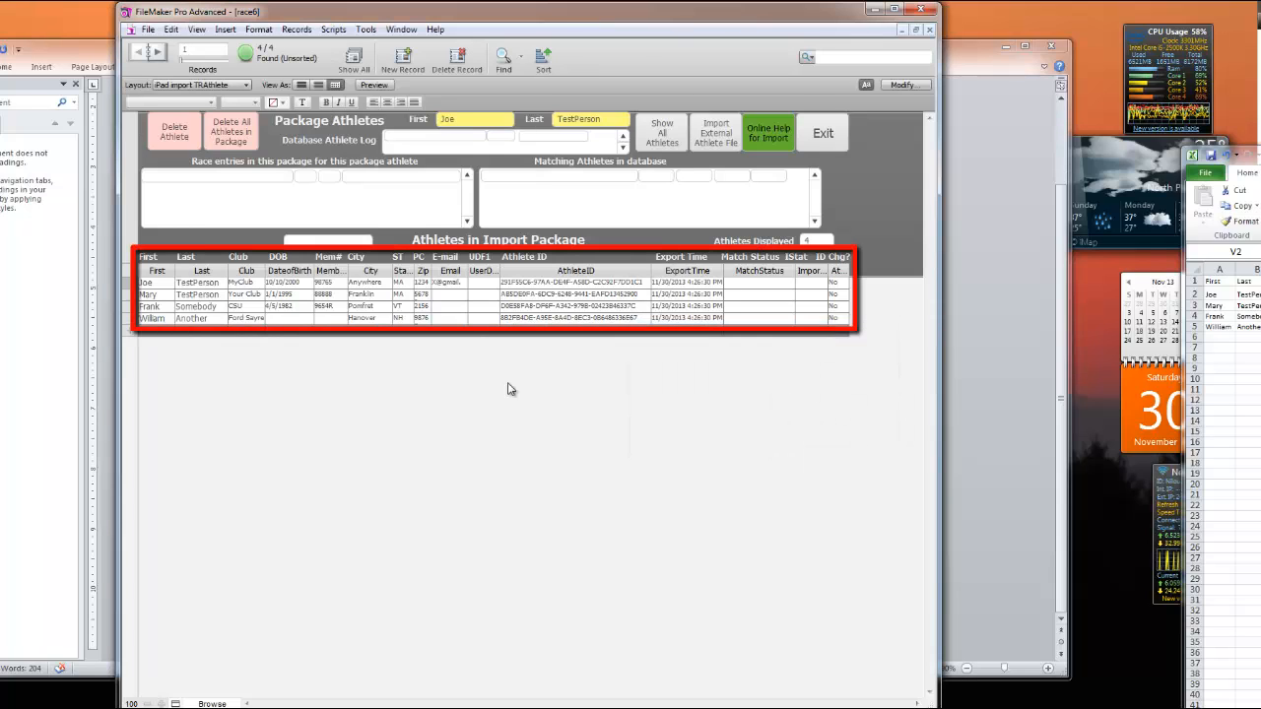
- Return to Race Package Management and import the package into the database
click(819, 135)
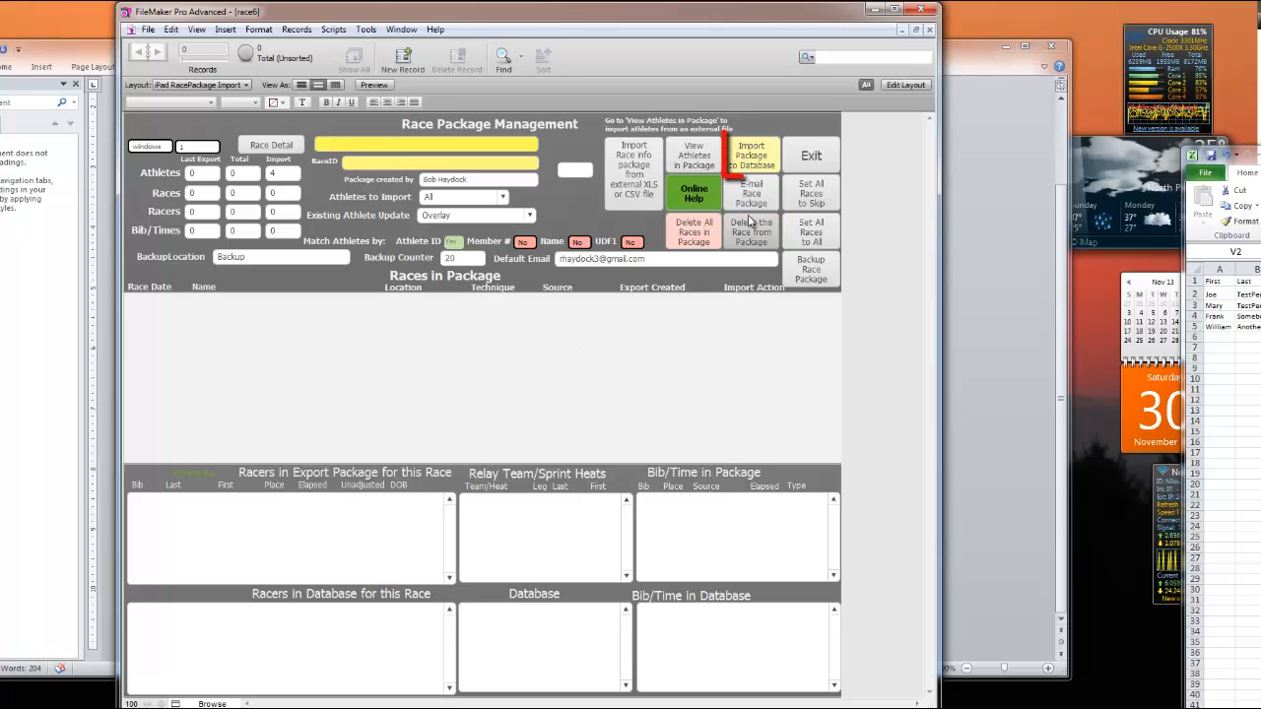
click(751, 162)
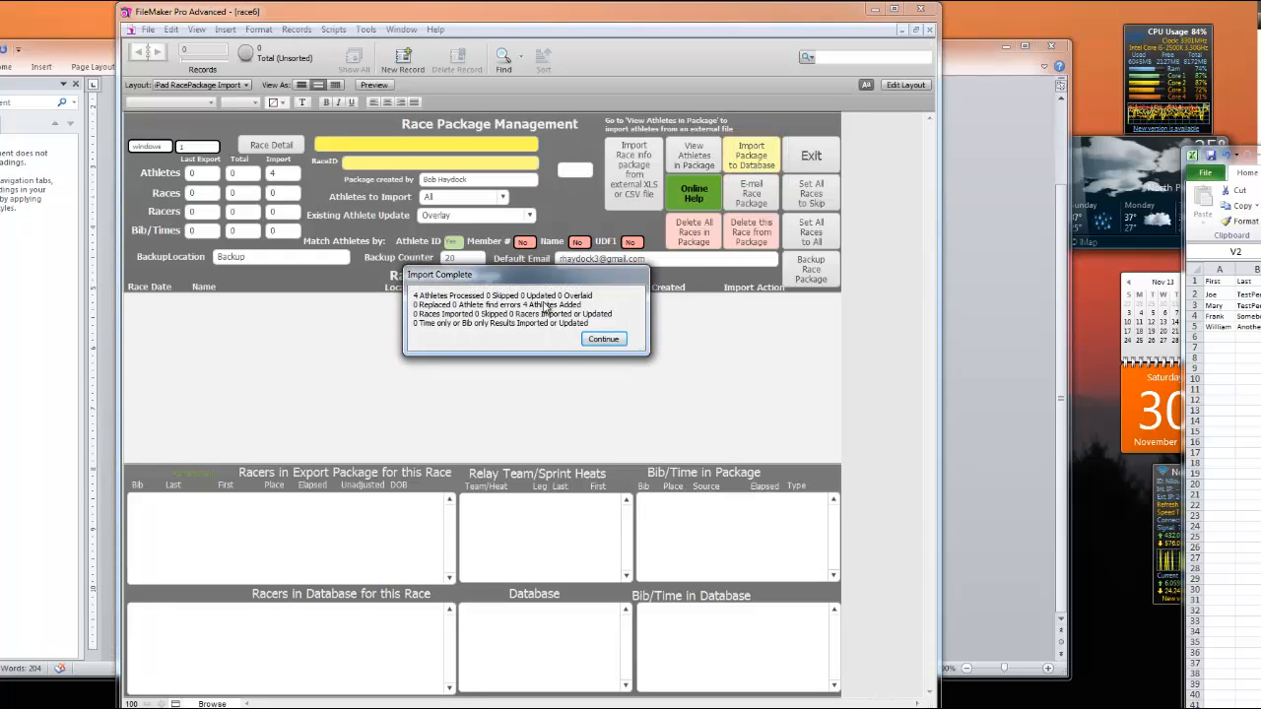
click(602, 339)
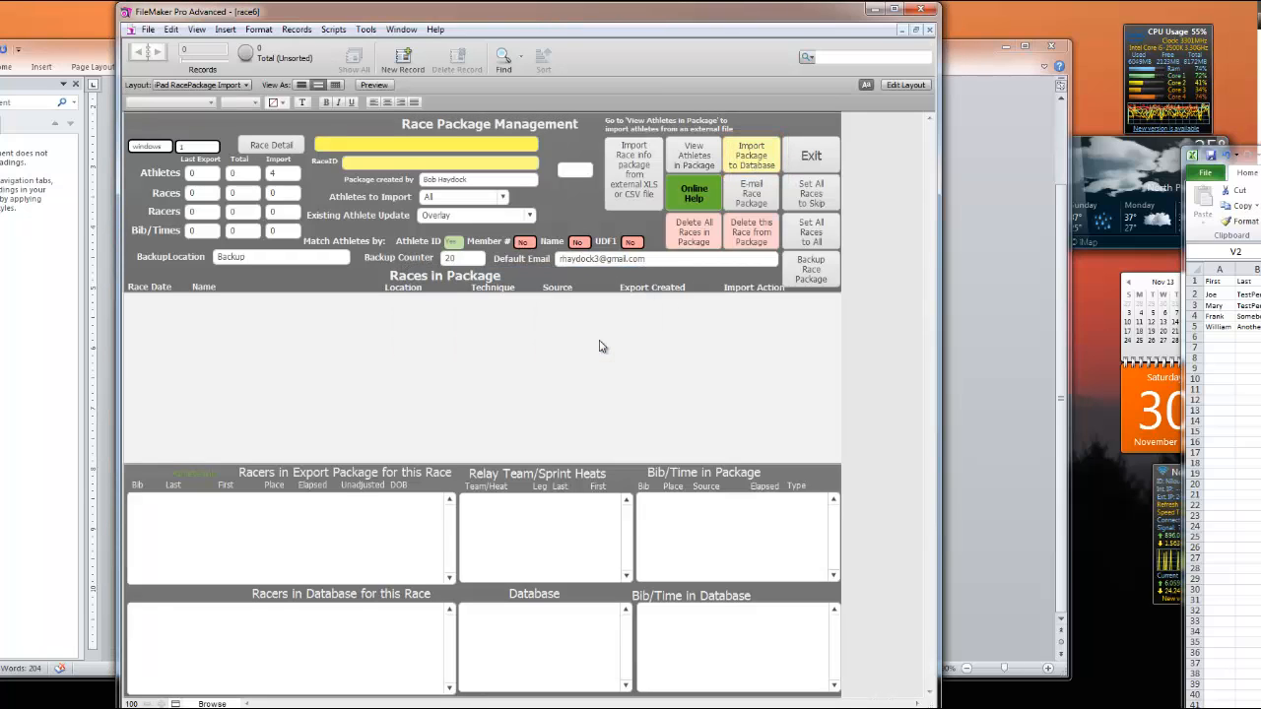
- Go back to the start menu, open the athlete list, and find the athletes with POI 5
click(817, 163)
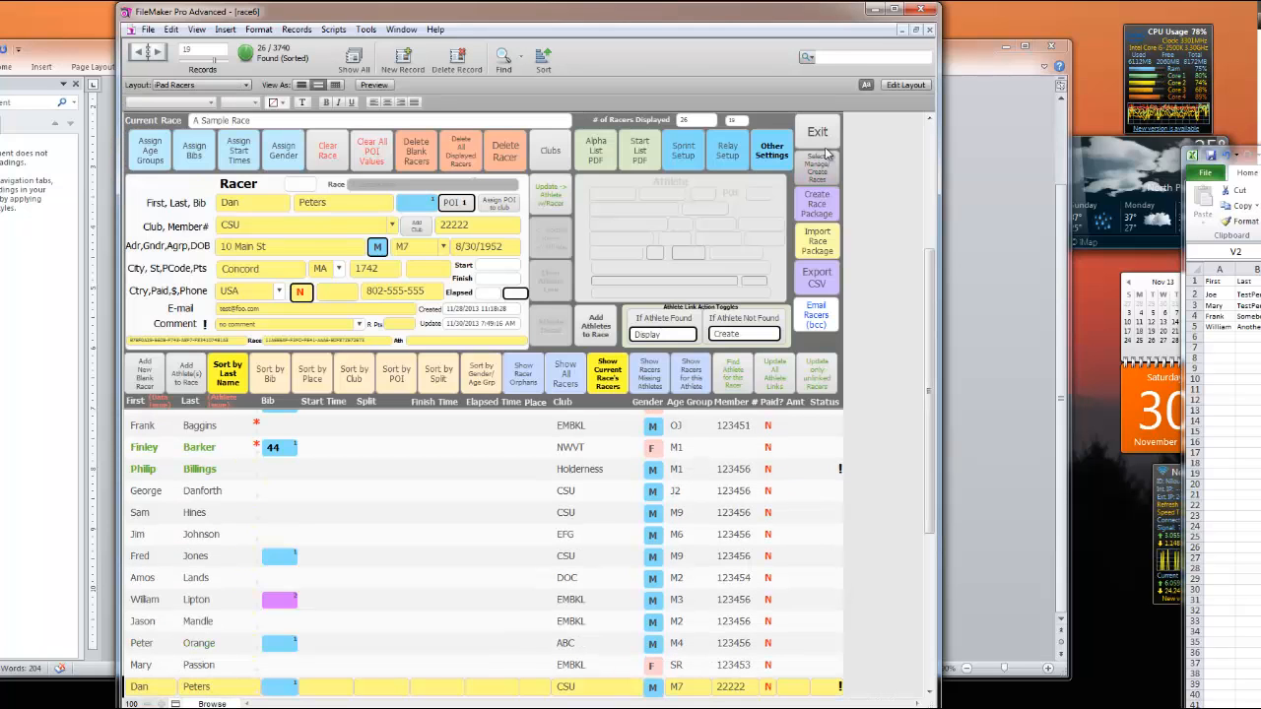
click(815, 136)
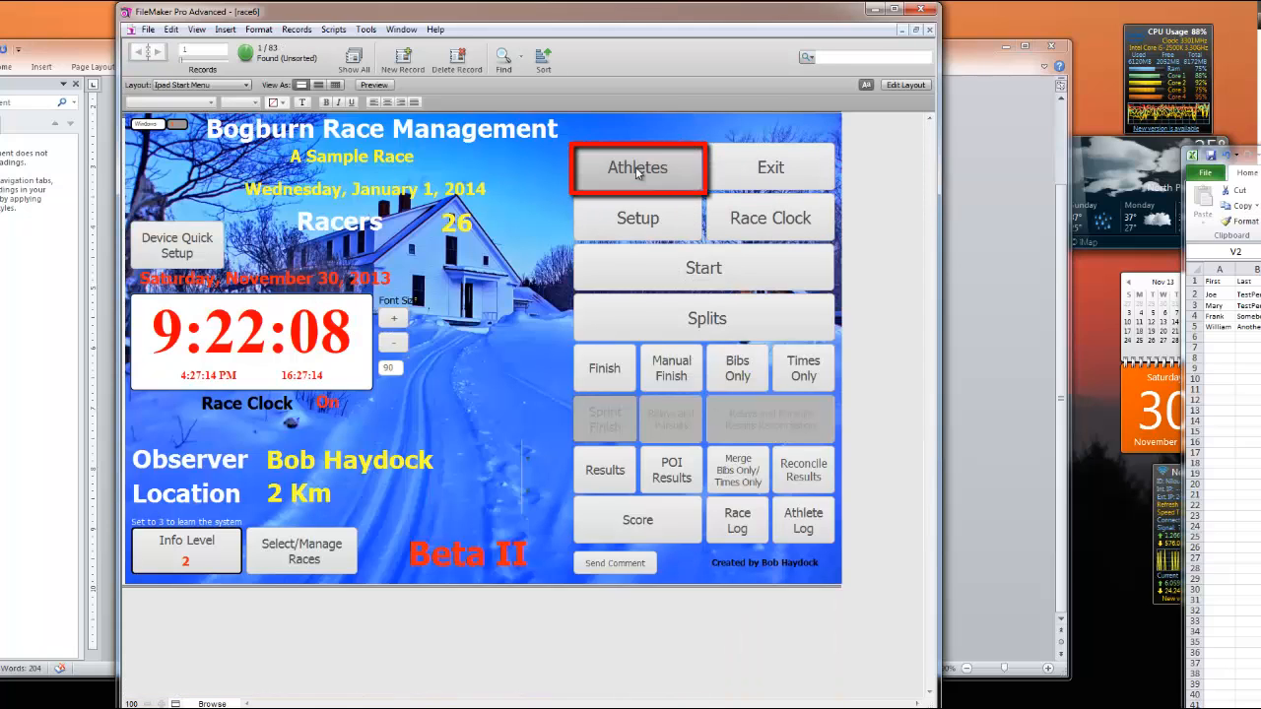
click(637, 172)
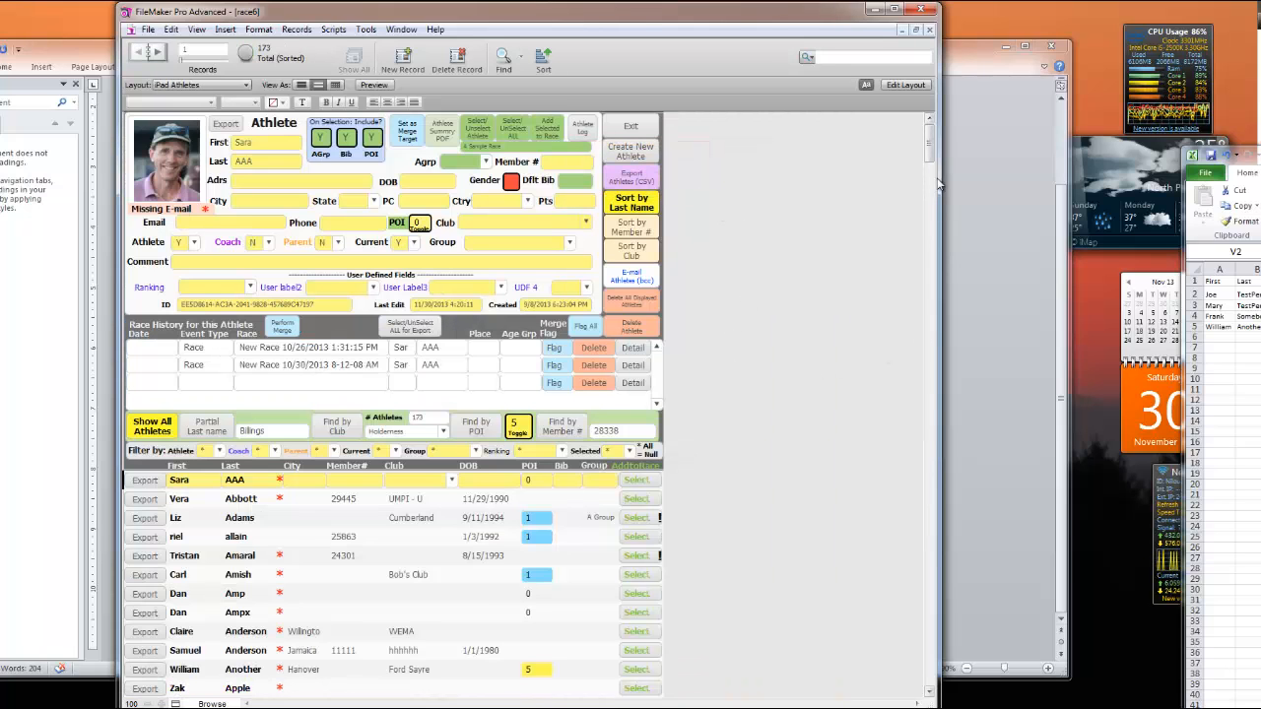
mouse_move(929, 158)
mouse_down()
mouse_move(931, 295)
mouse_move(932, 139)
mouse_up()
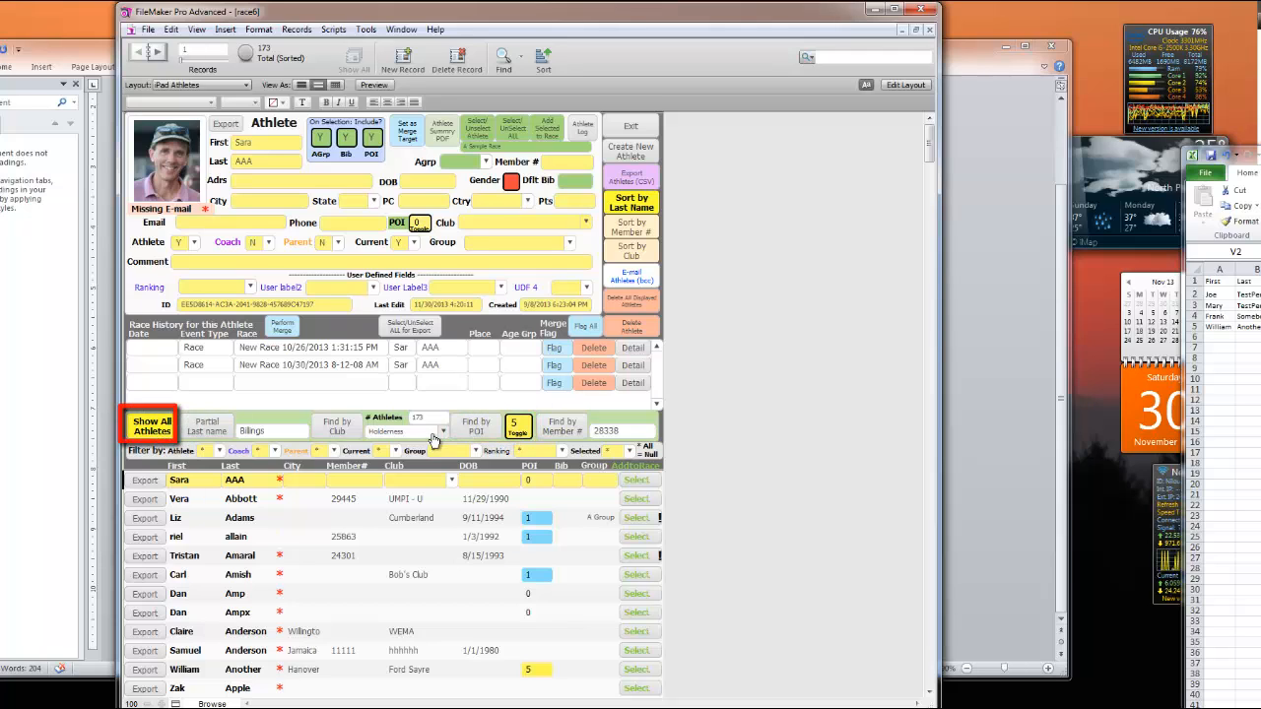
click(477, 432)
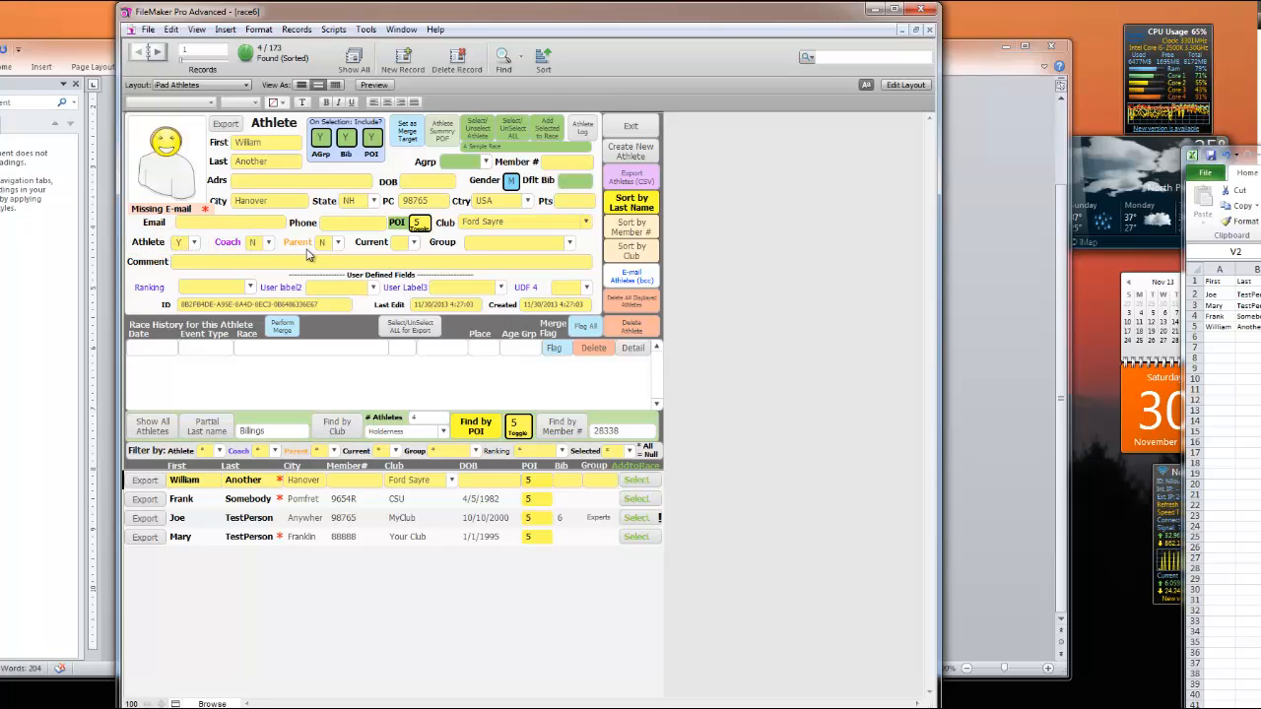
click(158, 430)
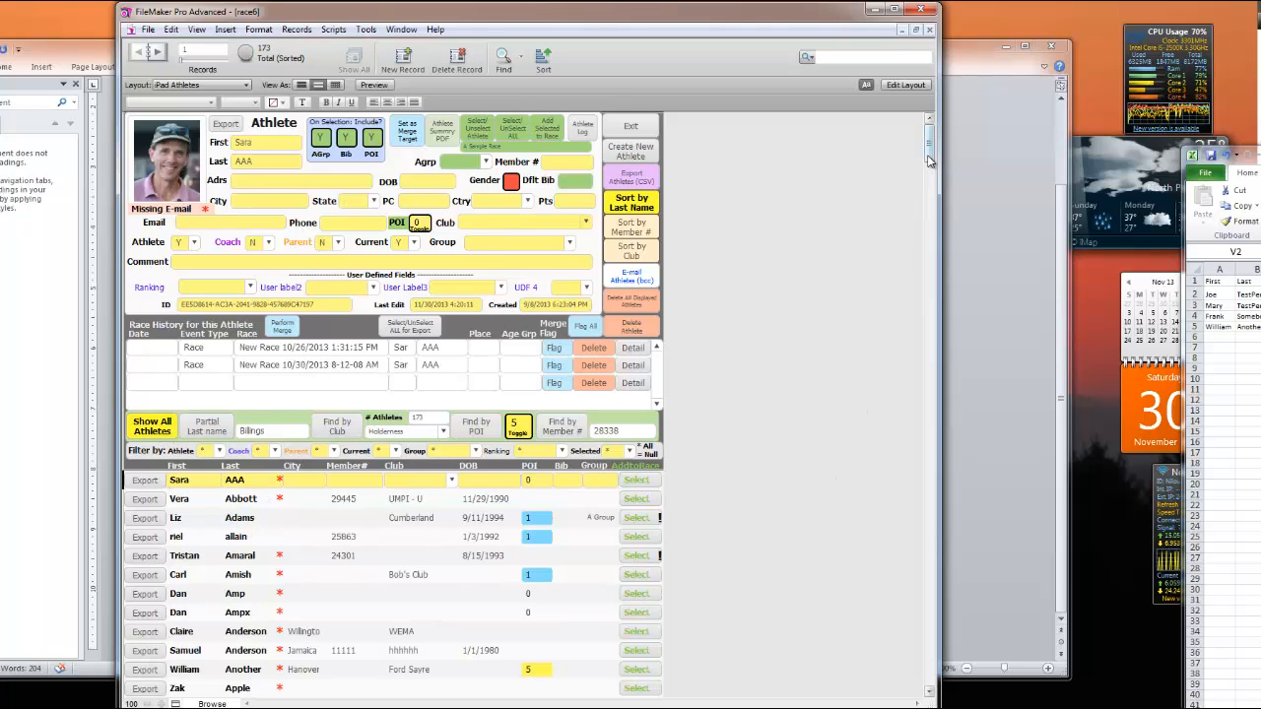
drag(929, 155, 928, 180)
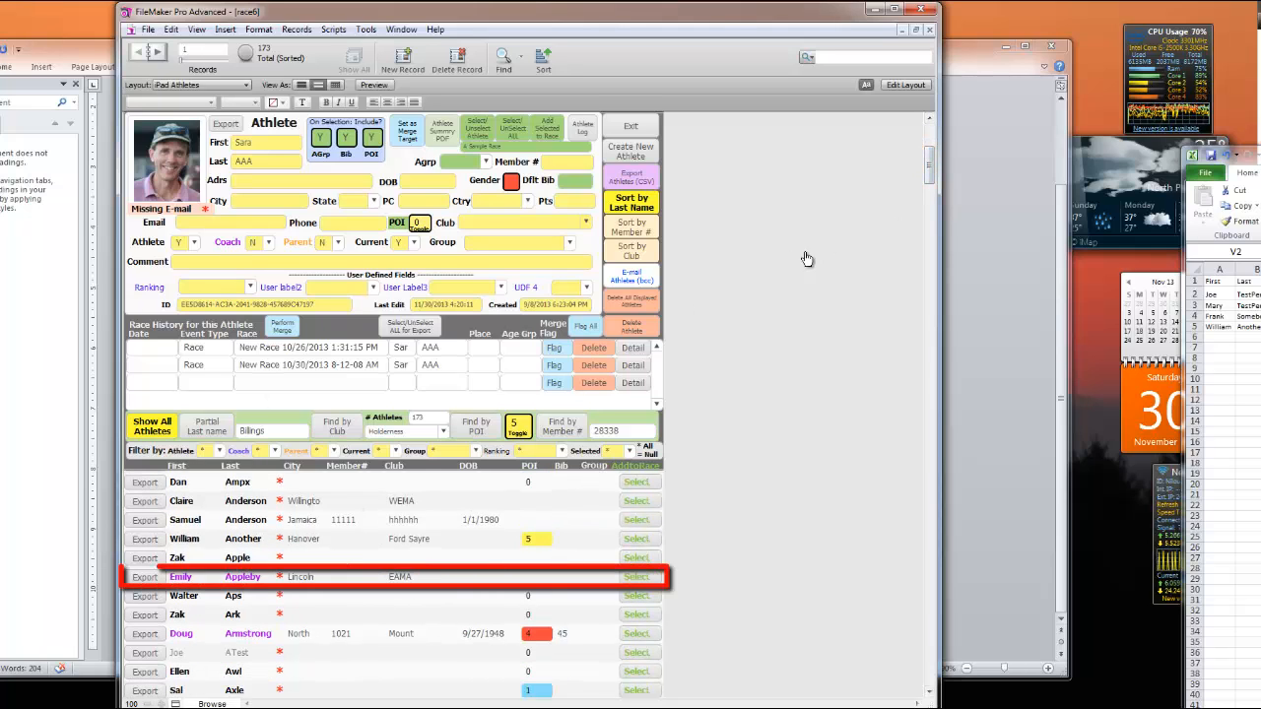
drag(929, 169, 936, 212)
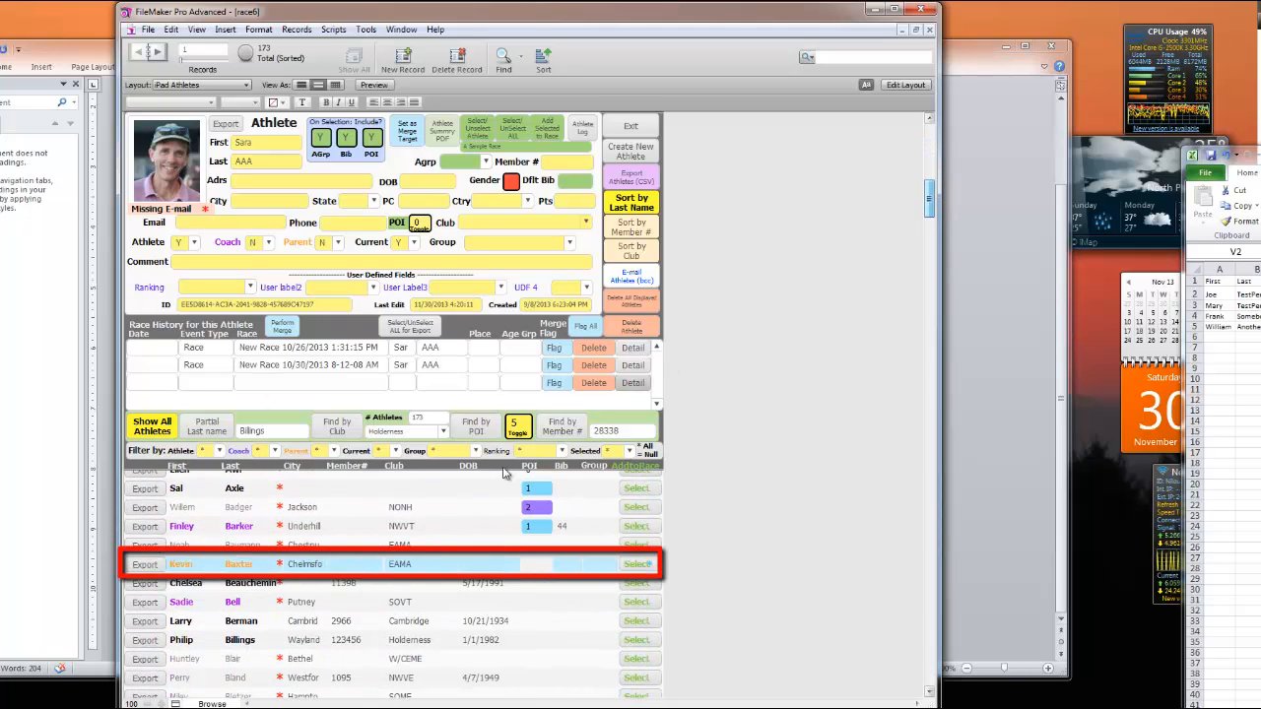
click(352, 564)
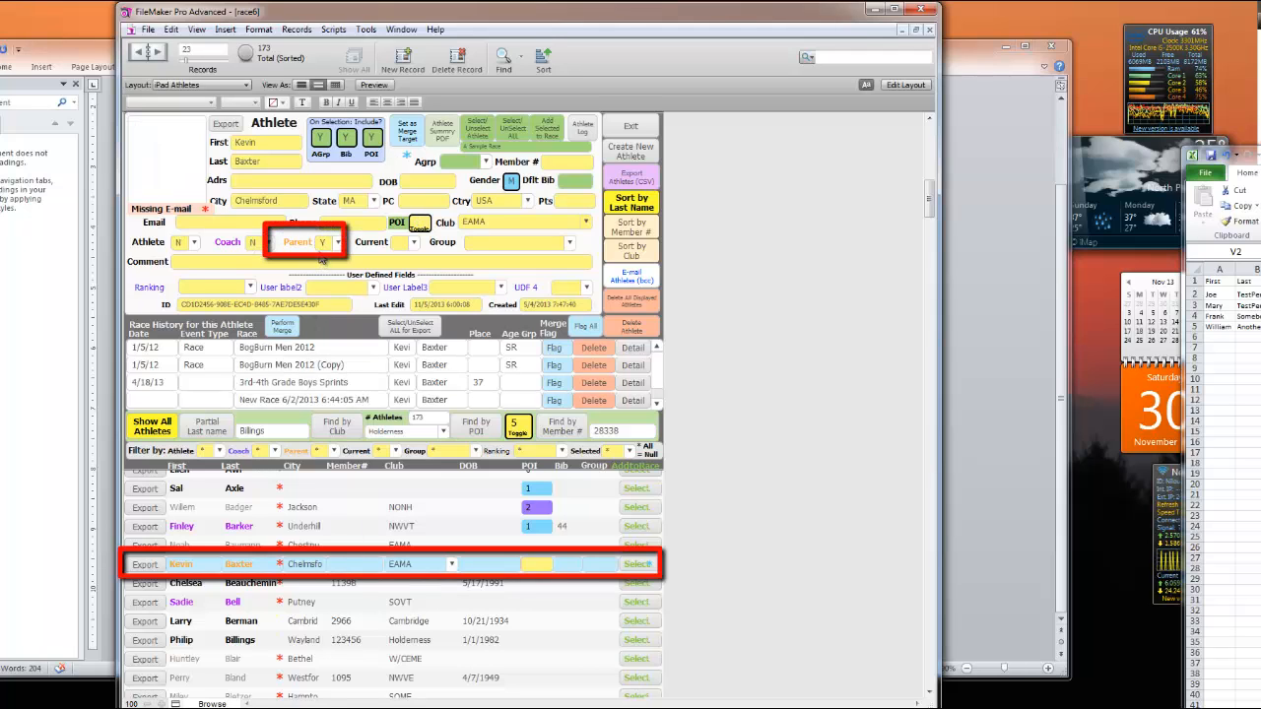
drag(936, 216, 937, 165)
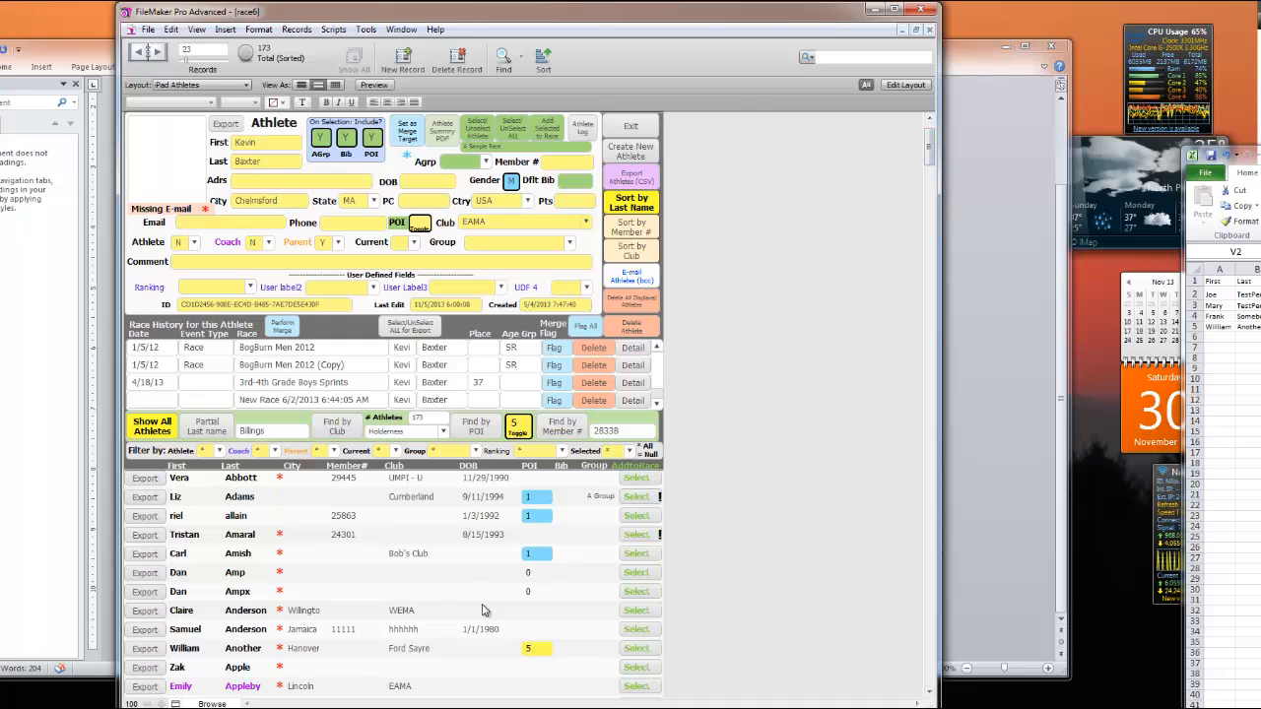
click(276, 540)
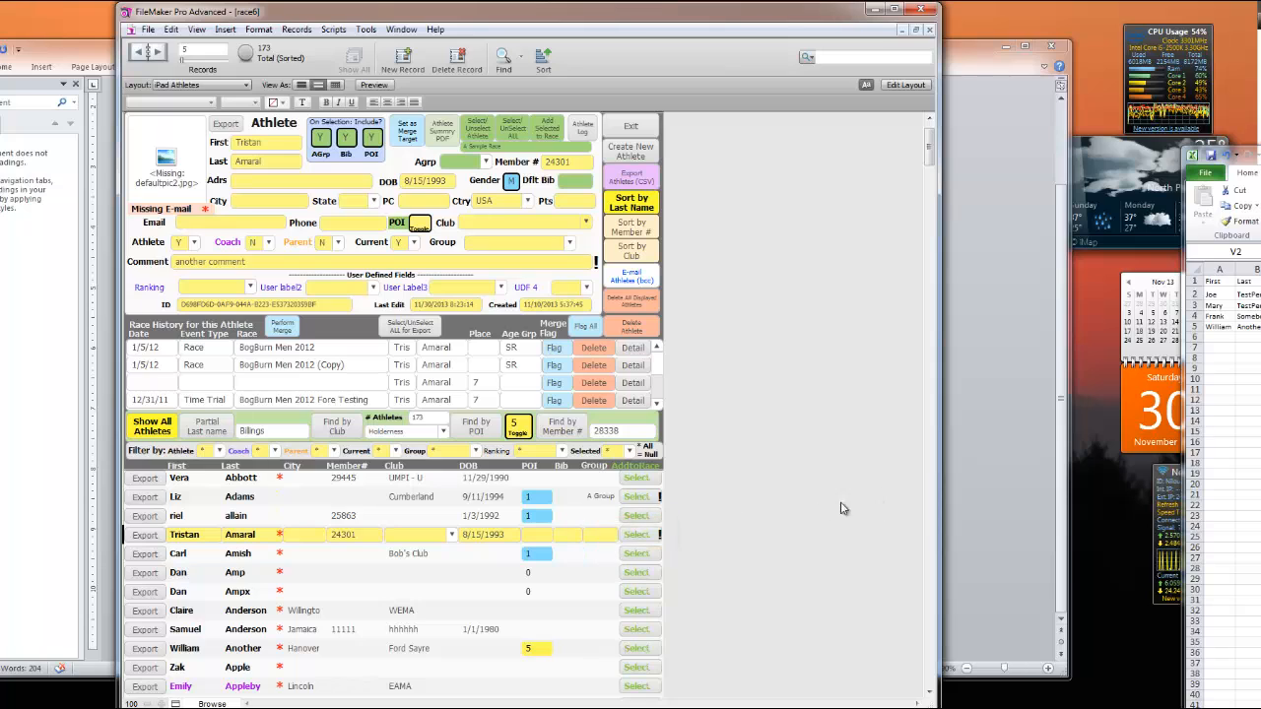
- Find the athletes with POI 5 and replace the first listed athlete's picture with the ben3rdgradesss1 photo
click(473, 430)
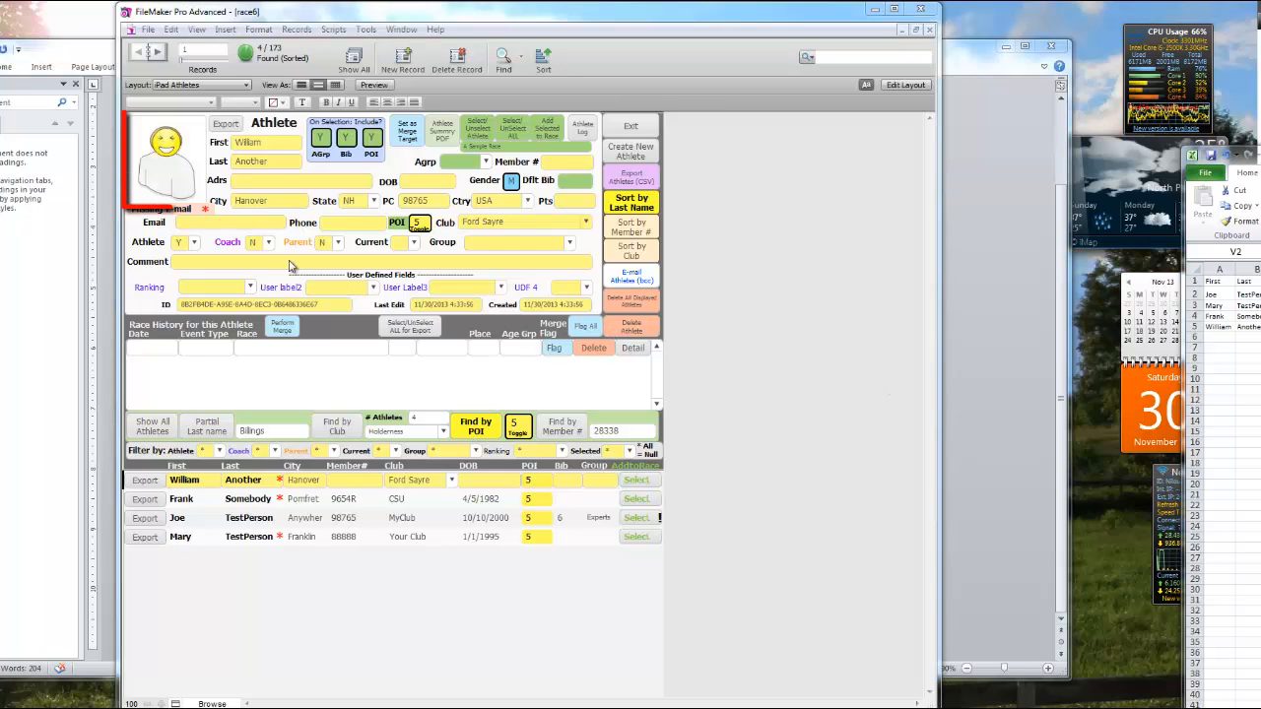
click(177, 173)
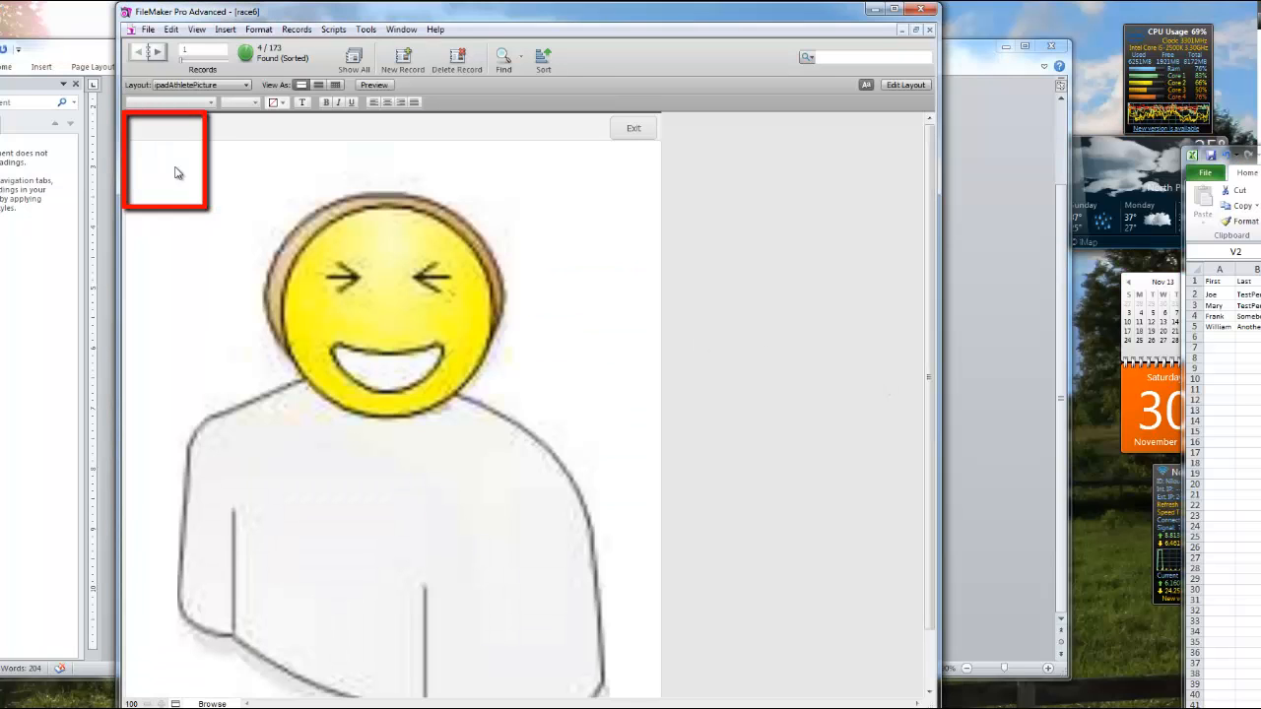
right_click(337, 284)
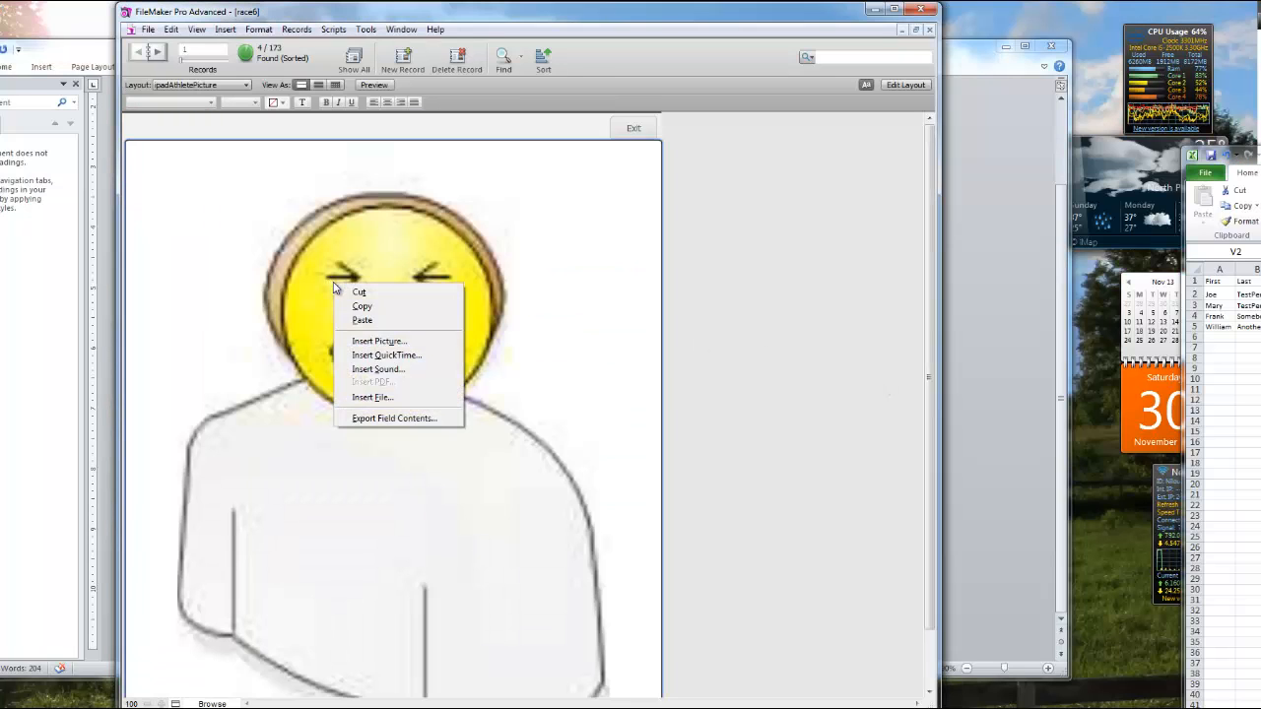
click(365, 341)
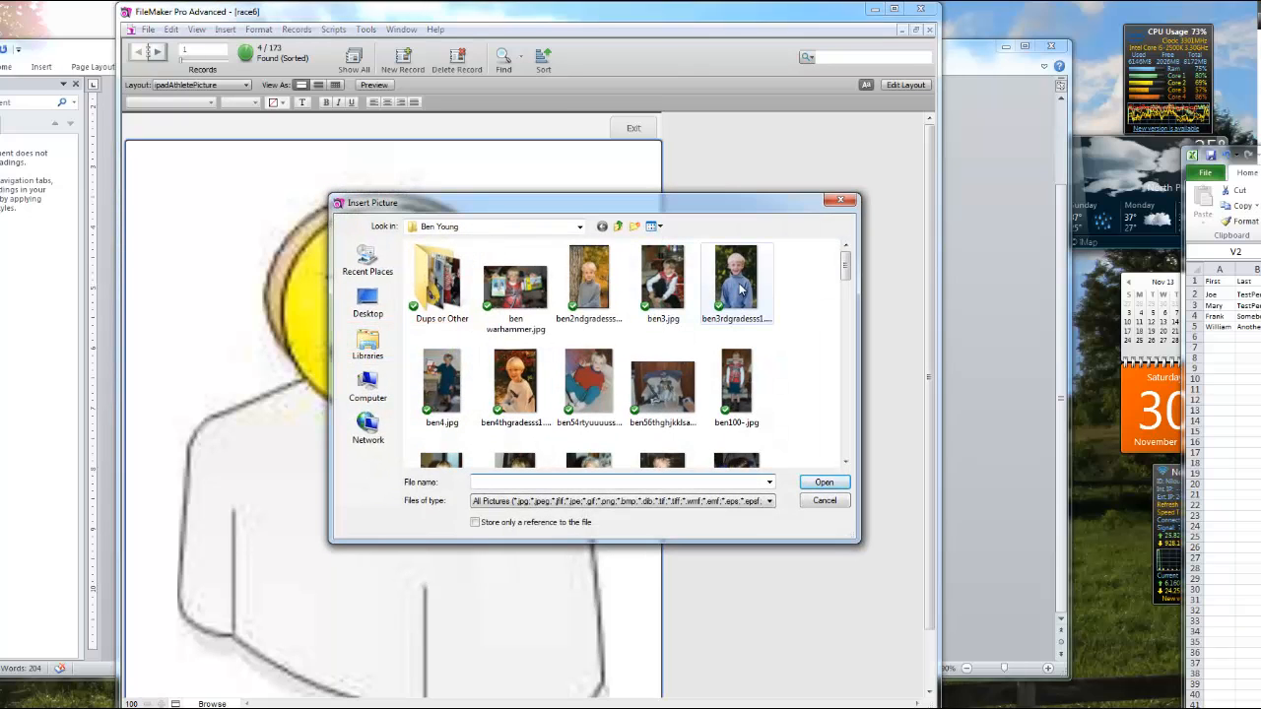
click(736, 281)
click(823, 482)
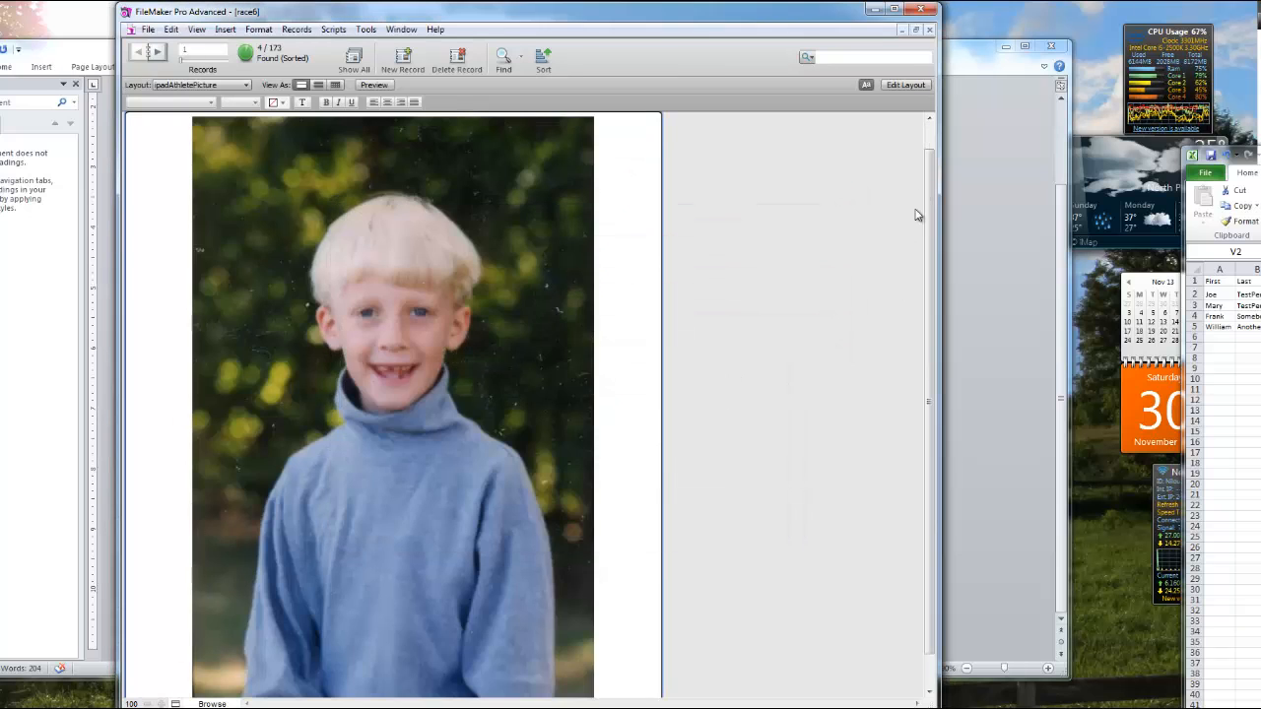
click(633, 131)
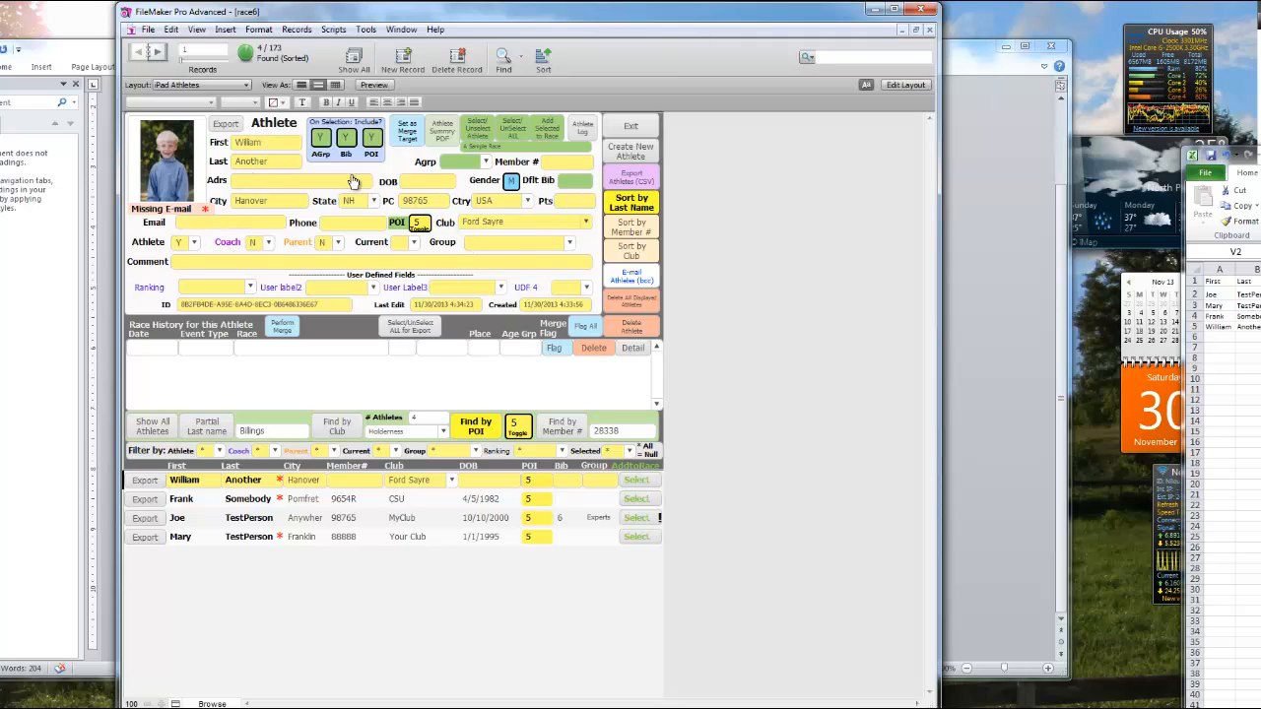
- Check the available Group choices, and set the on-selection inclusion of age group and bib to N
click(569, 243)
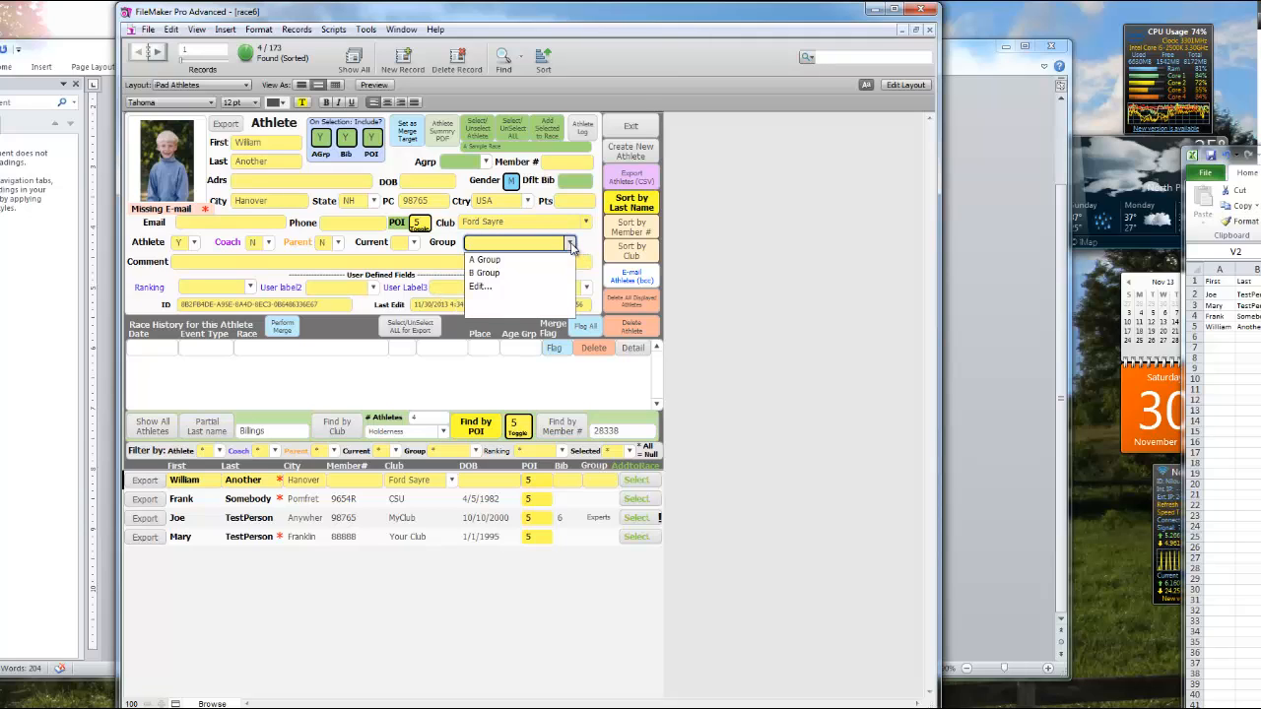
click(569, 244)
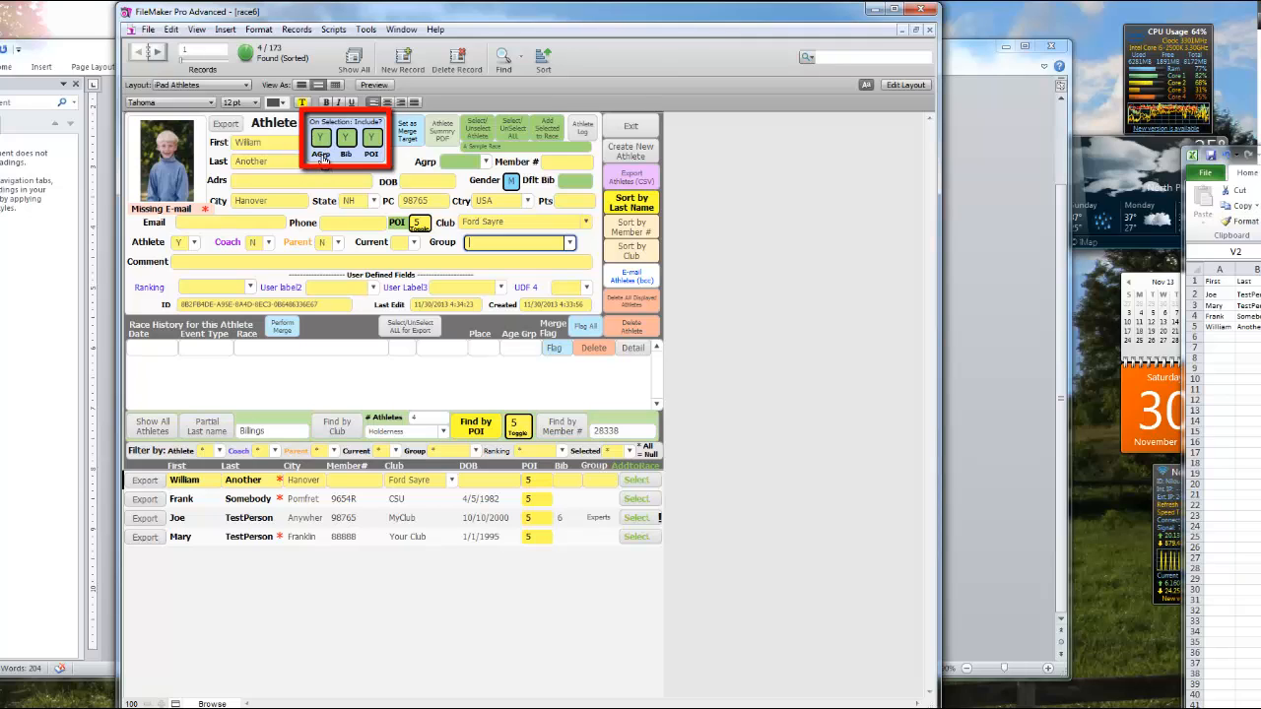
click(323, 160)
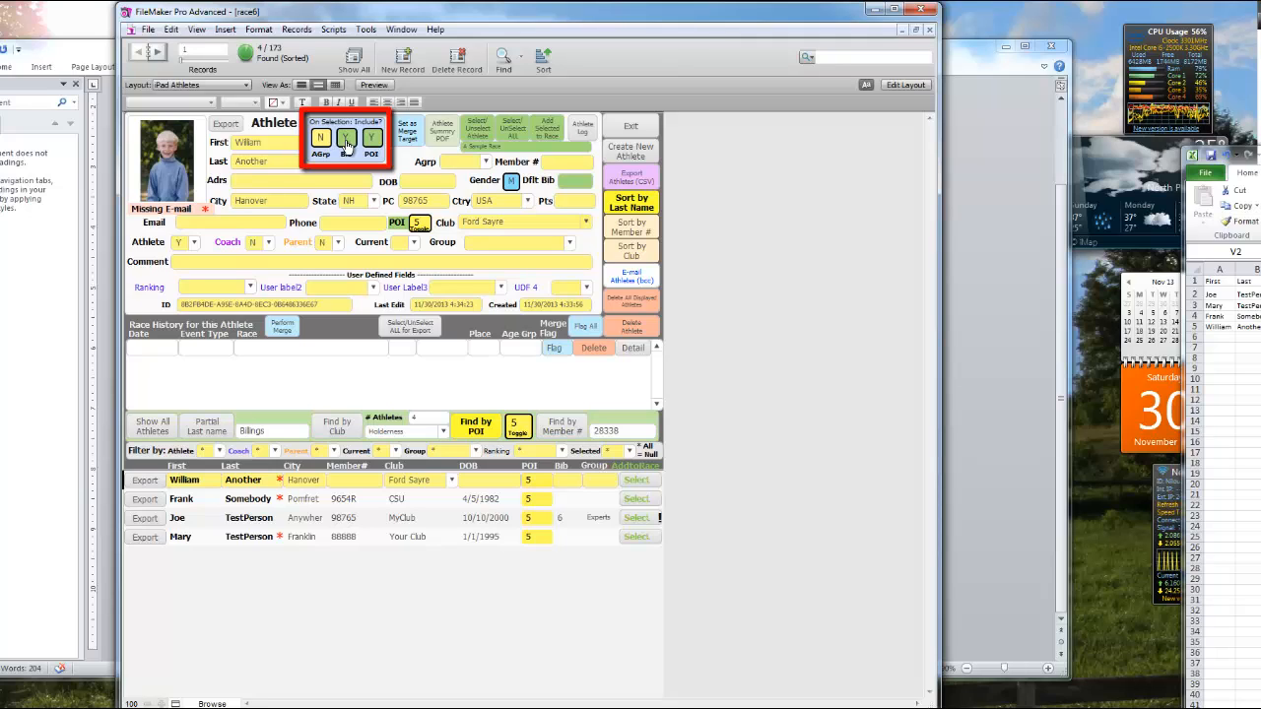
click(346, 141)
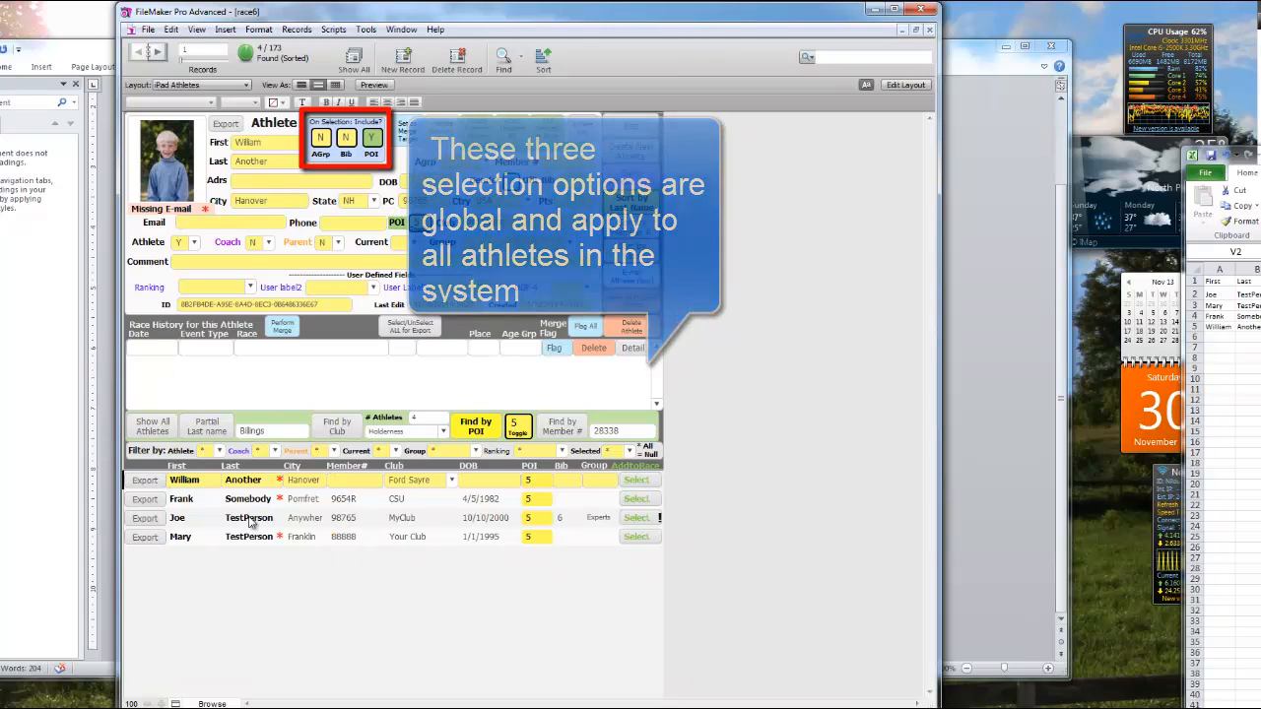
- Change the POI search value to 1 and find the matching athletes
click(518, 428)
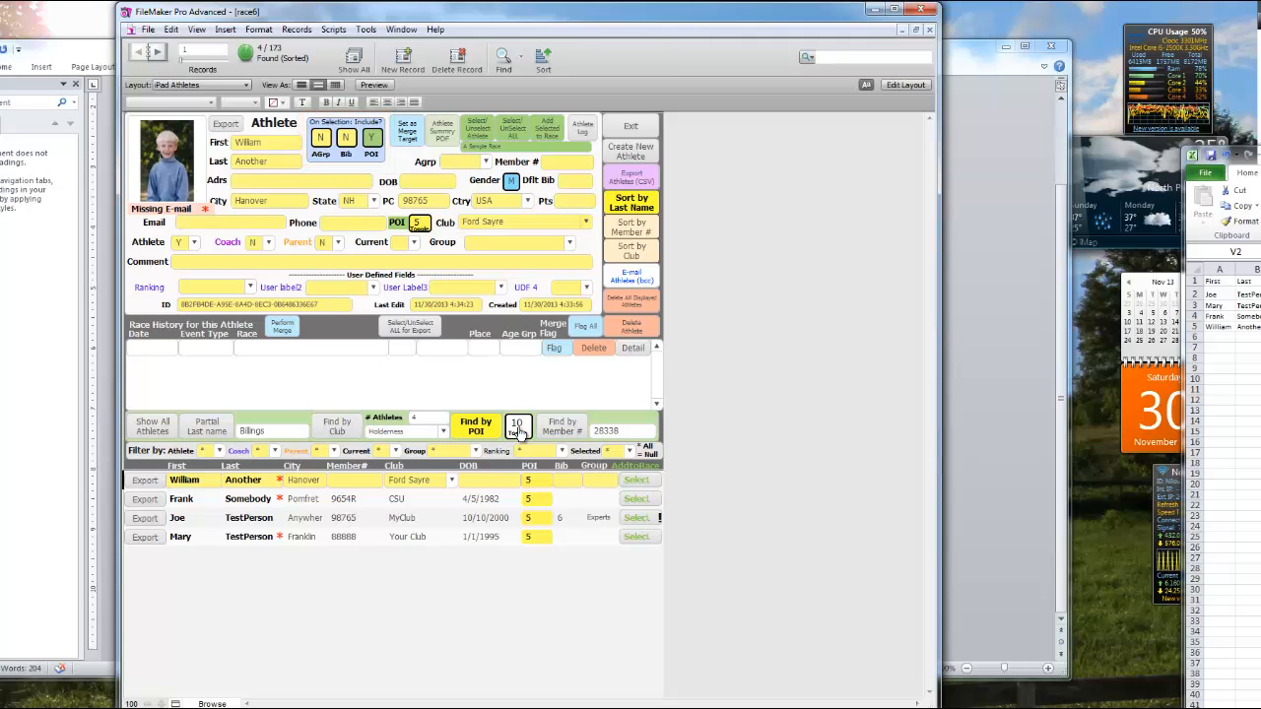
click(518, 428)
click(518, 430)
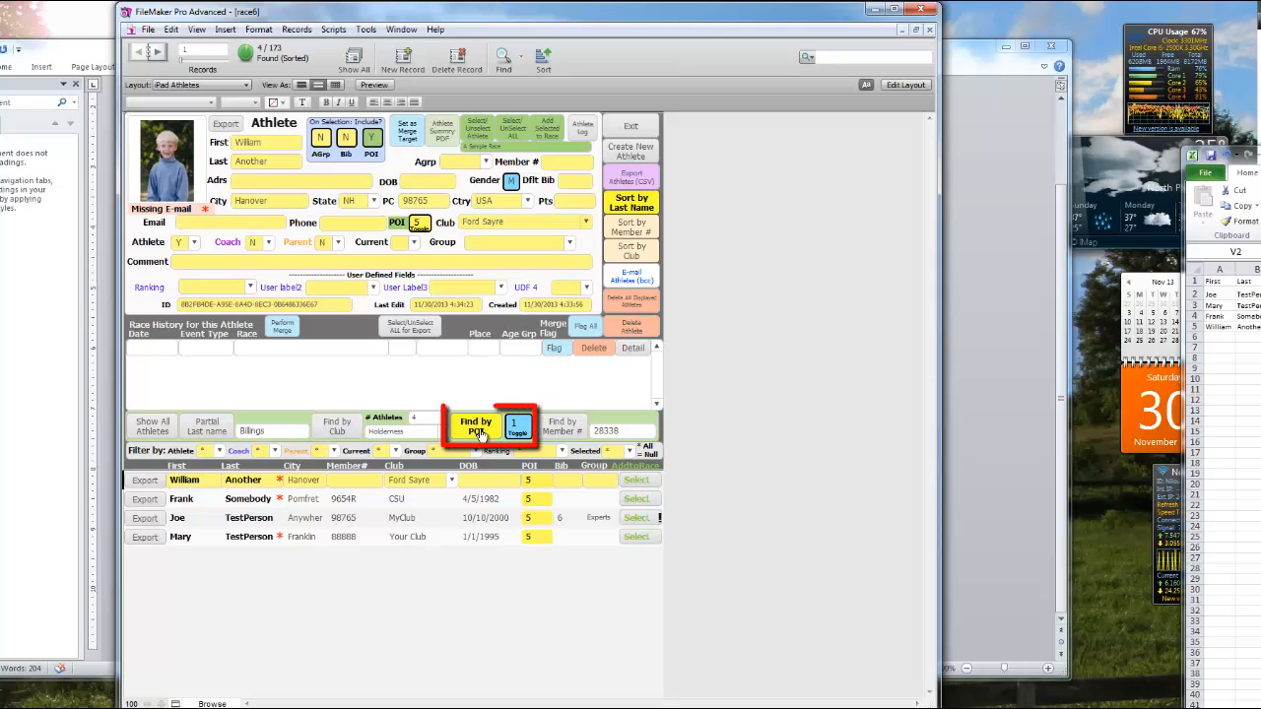
click(479, 433)
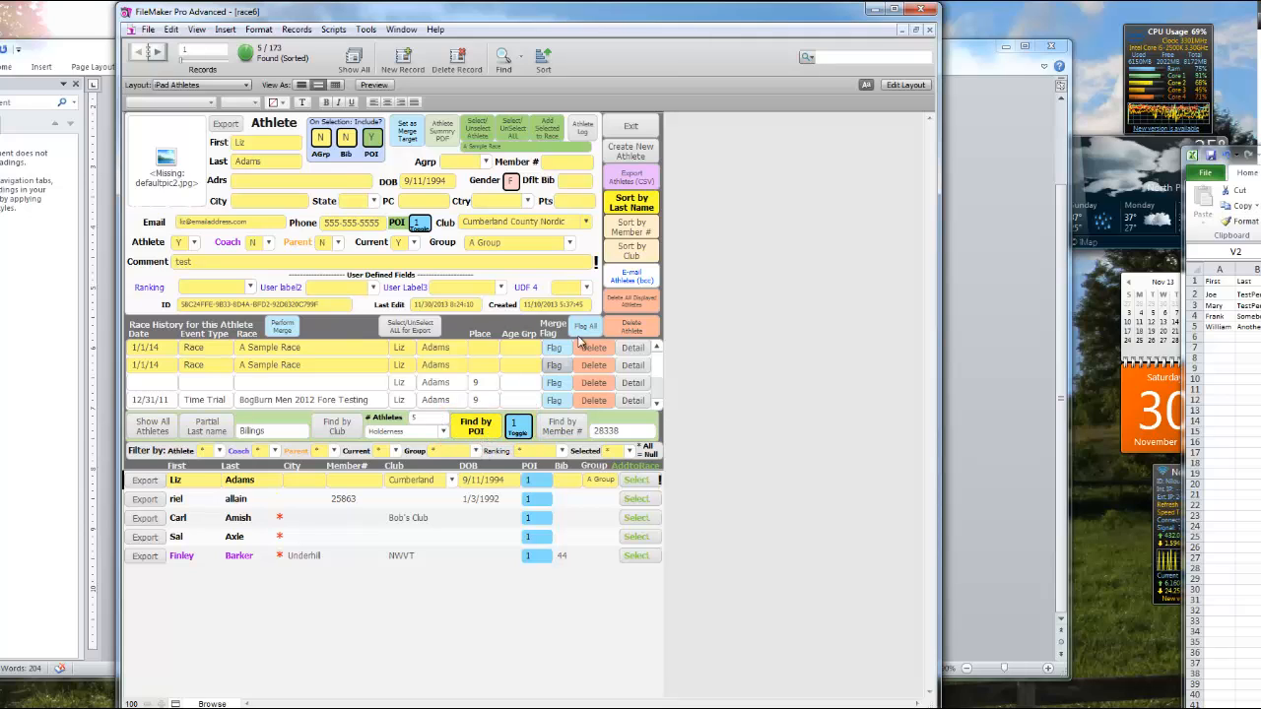
- Return to the start menu, create a new race named My Example in race management, and select it as the current race
click(635, 129)
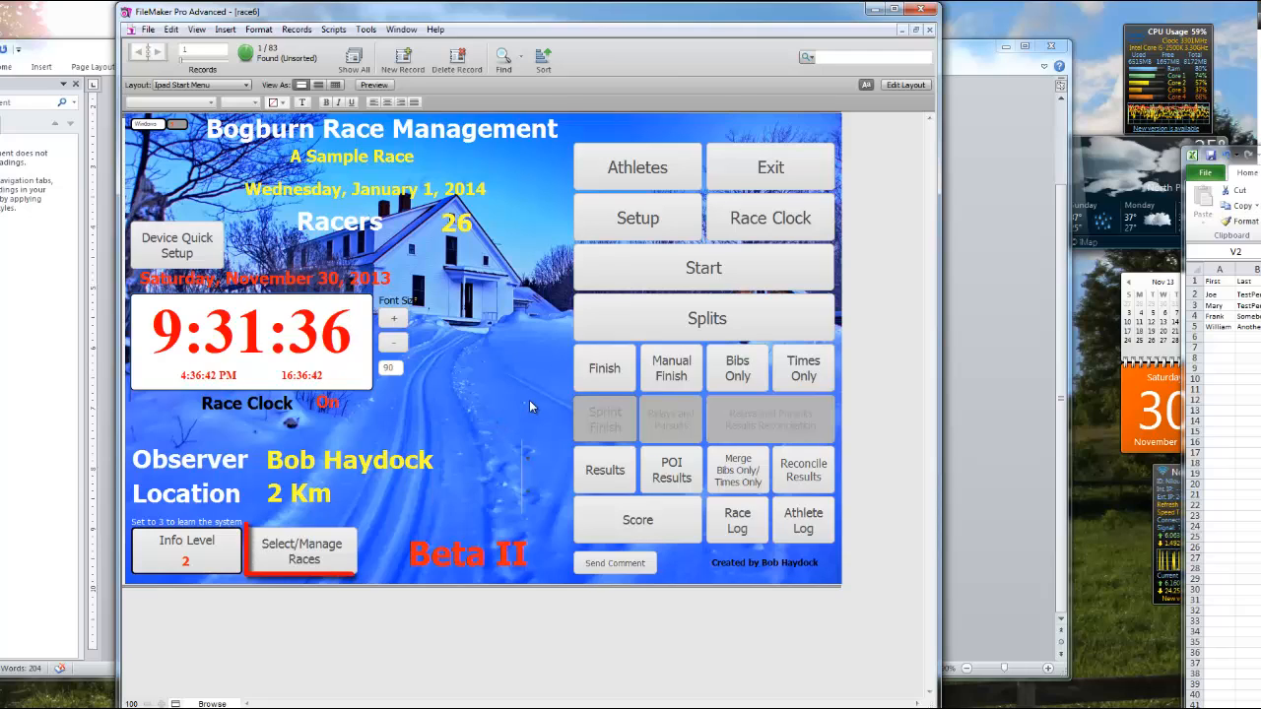
click(330, 567)
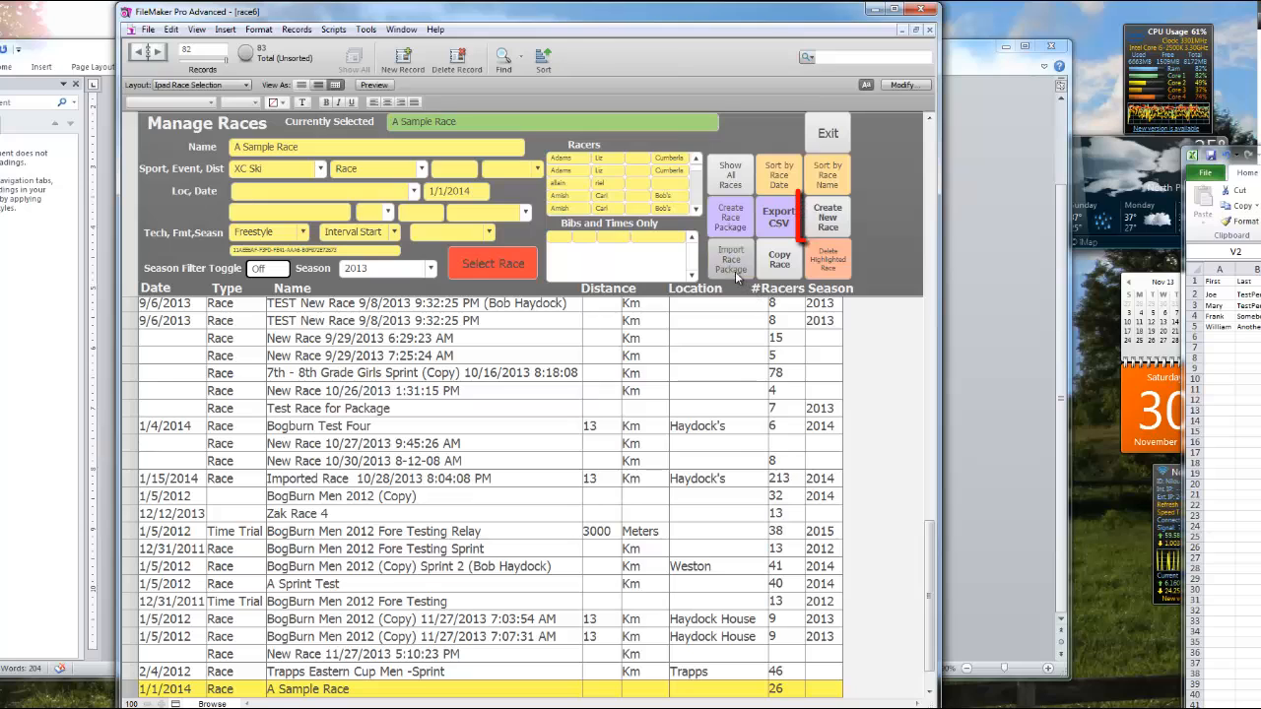
click(827, 219)
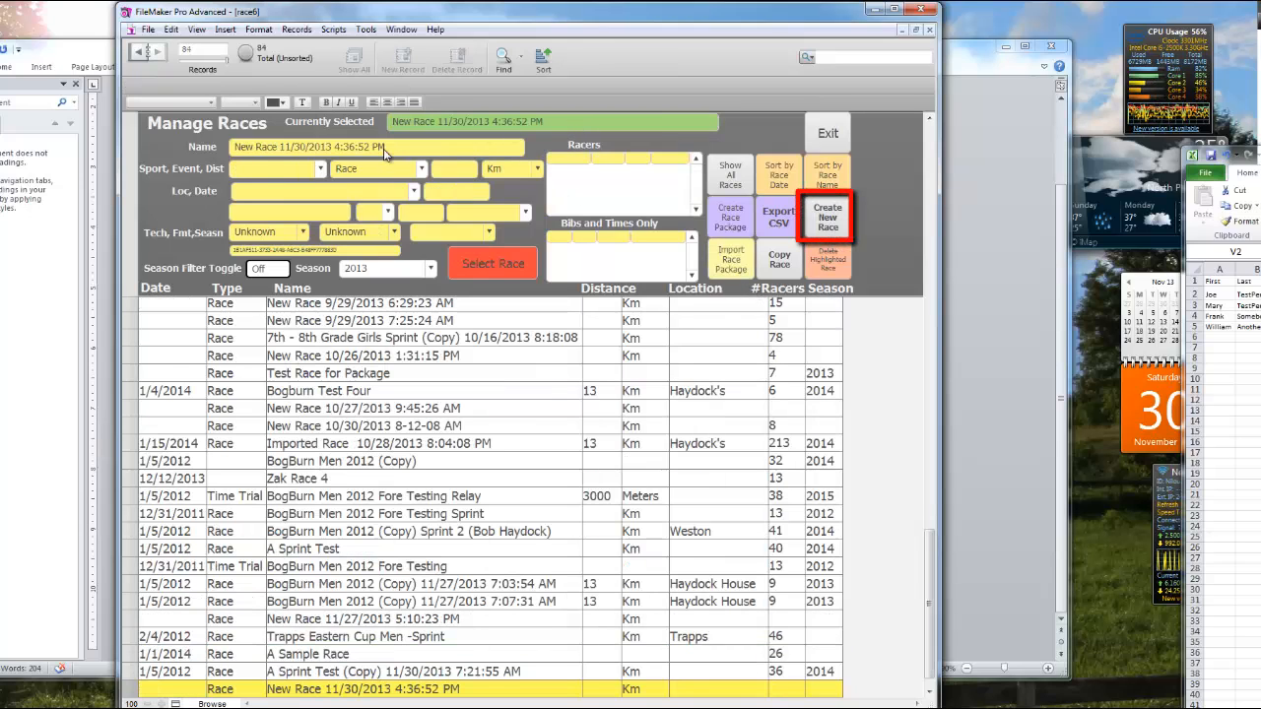
click(392, 149)
drag(399, 149, 232, 147)
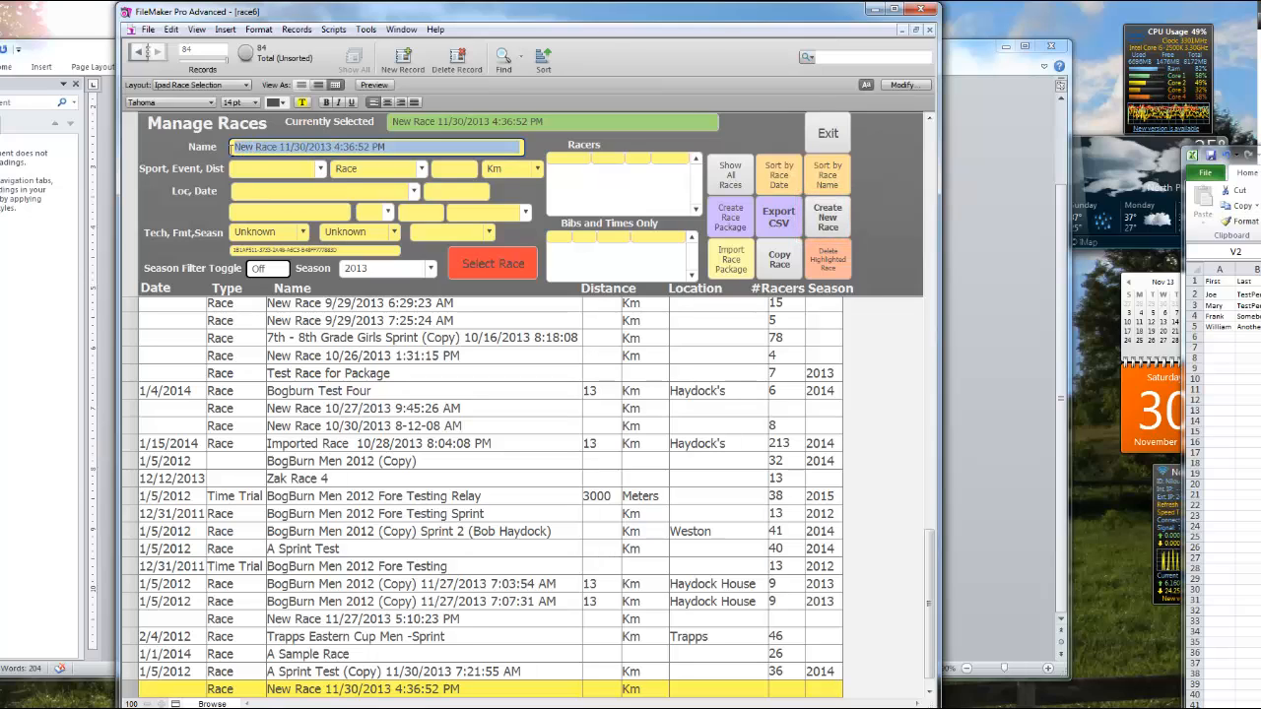
text(My )
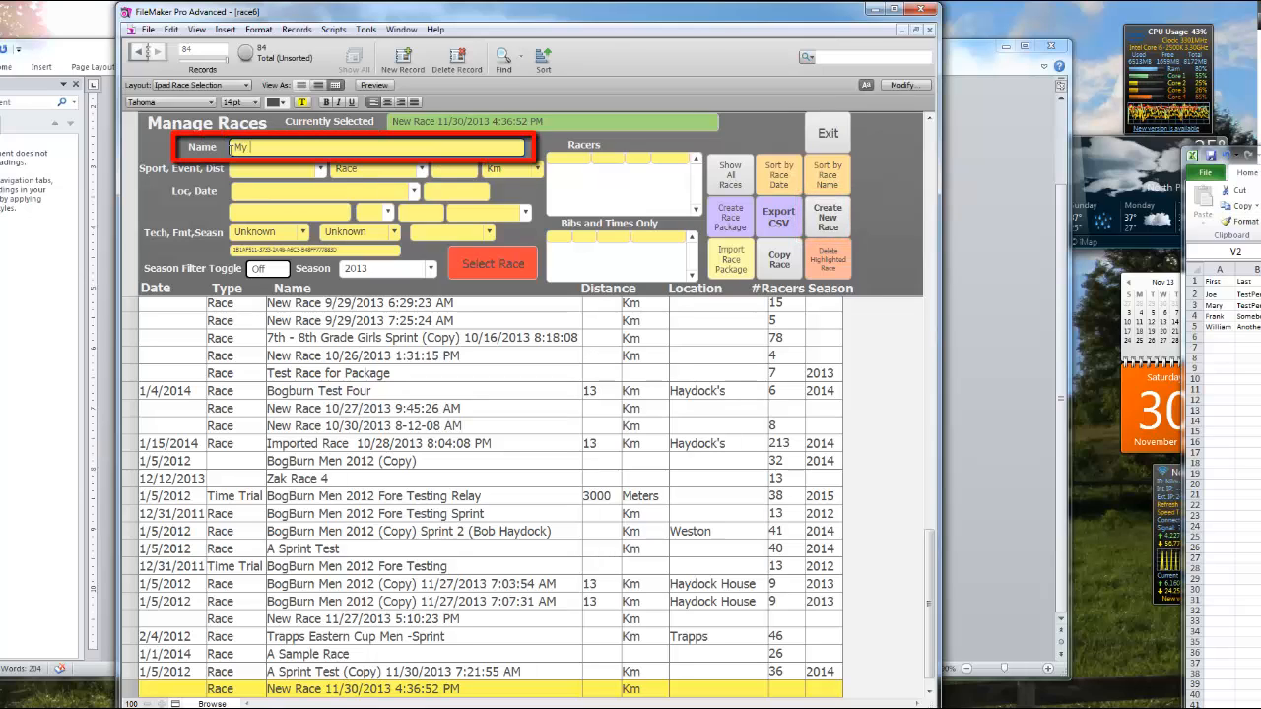
text(Example)
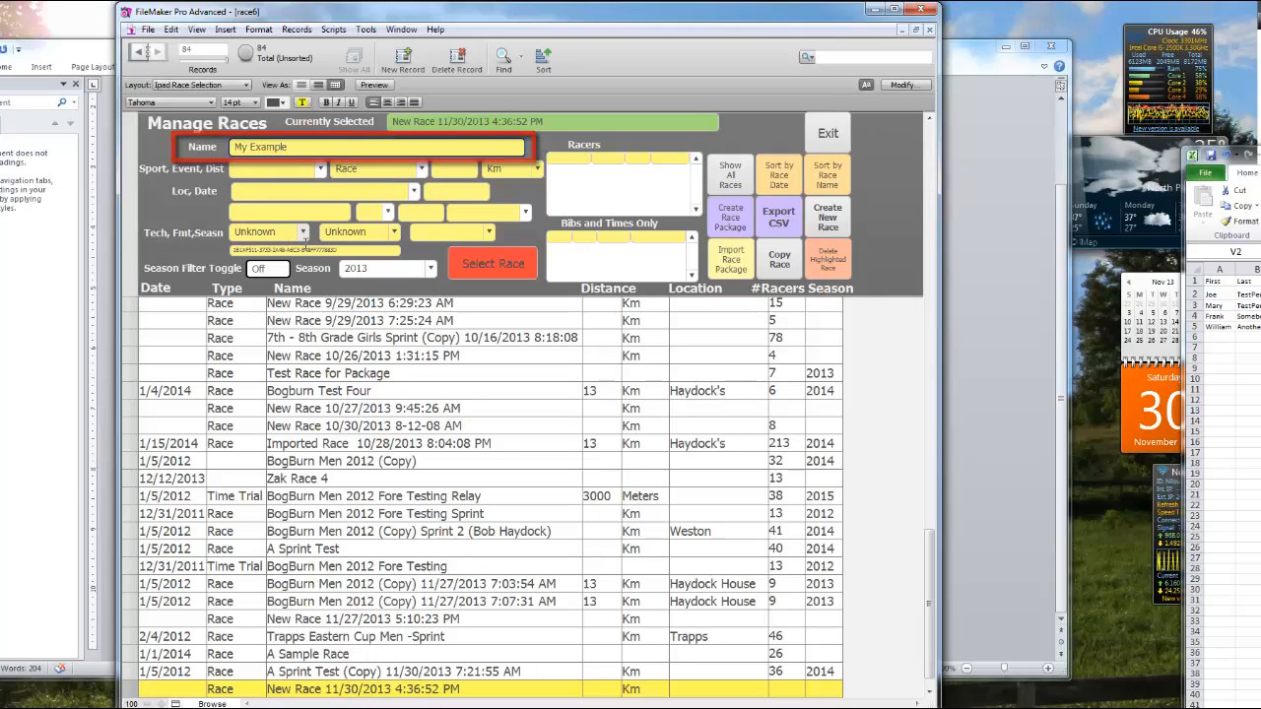
click(481, 268)
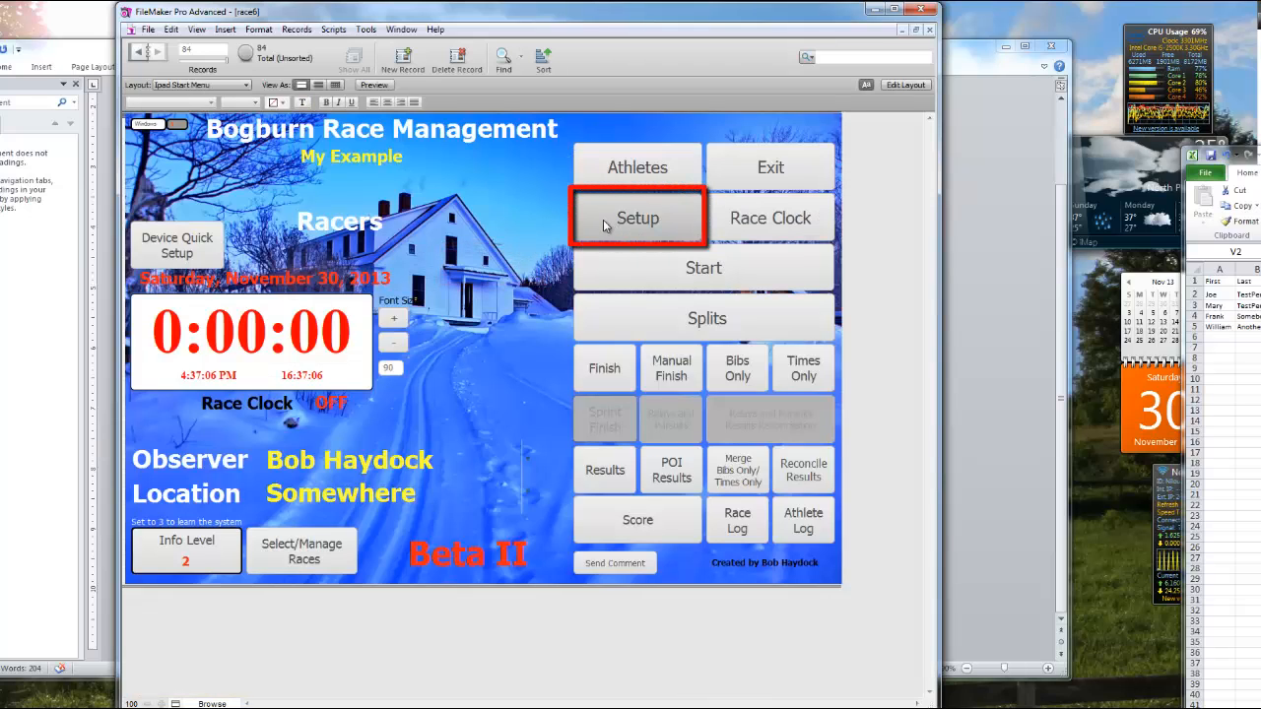
- From the setup of the My Example race, find the athletes with POI 1, select them all, and add them to the race
click(632, 219)
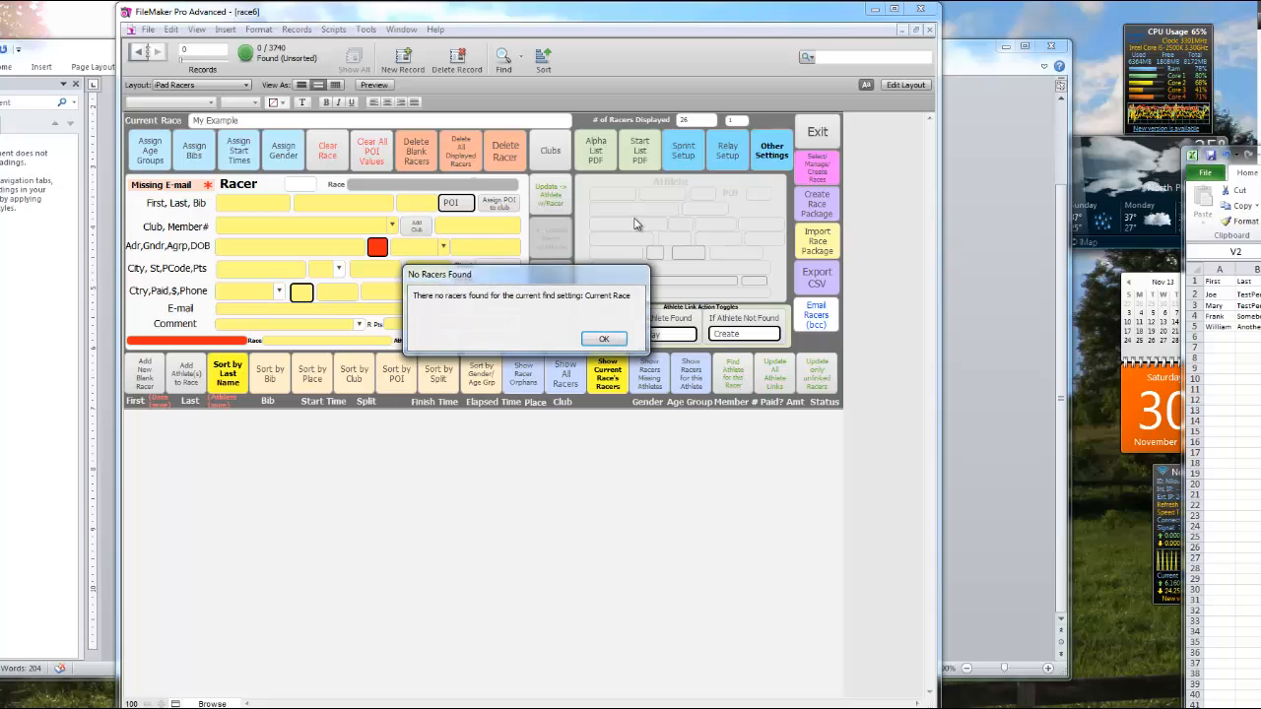
click(614, 338)
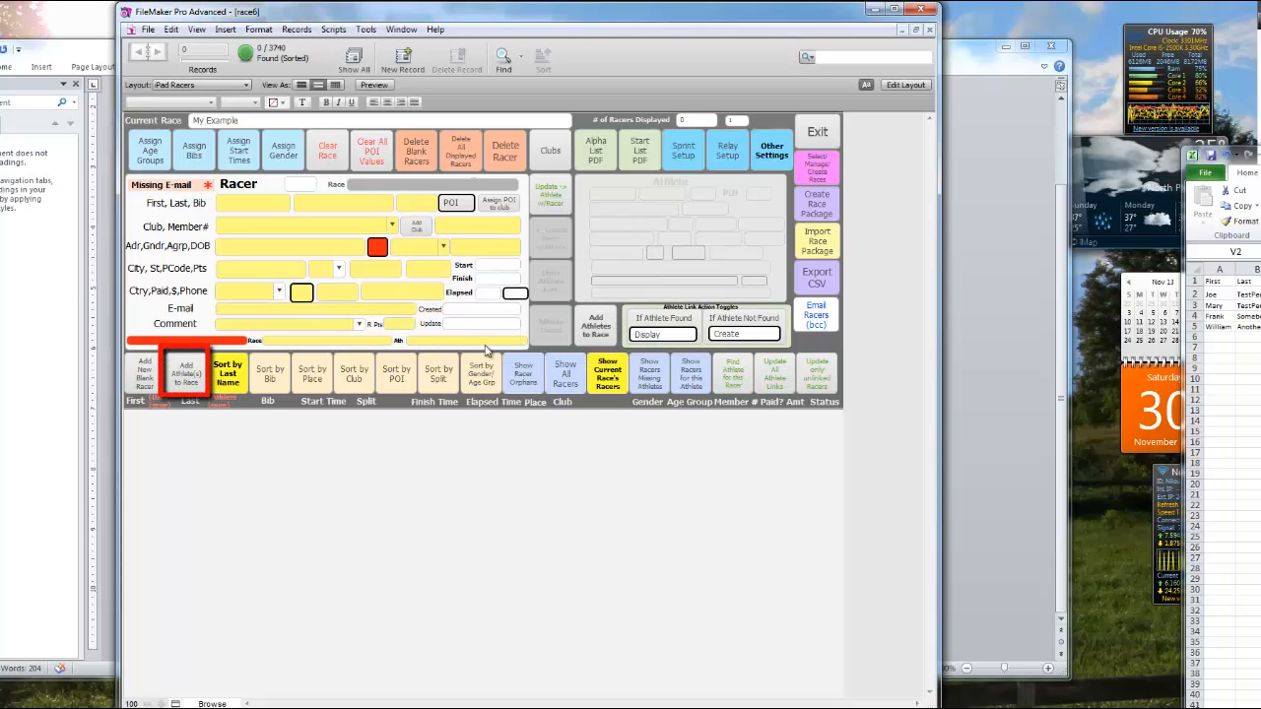
click(186, 380)
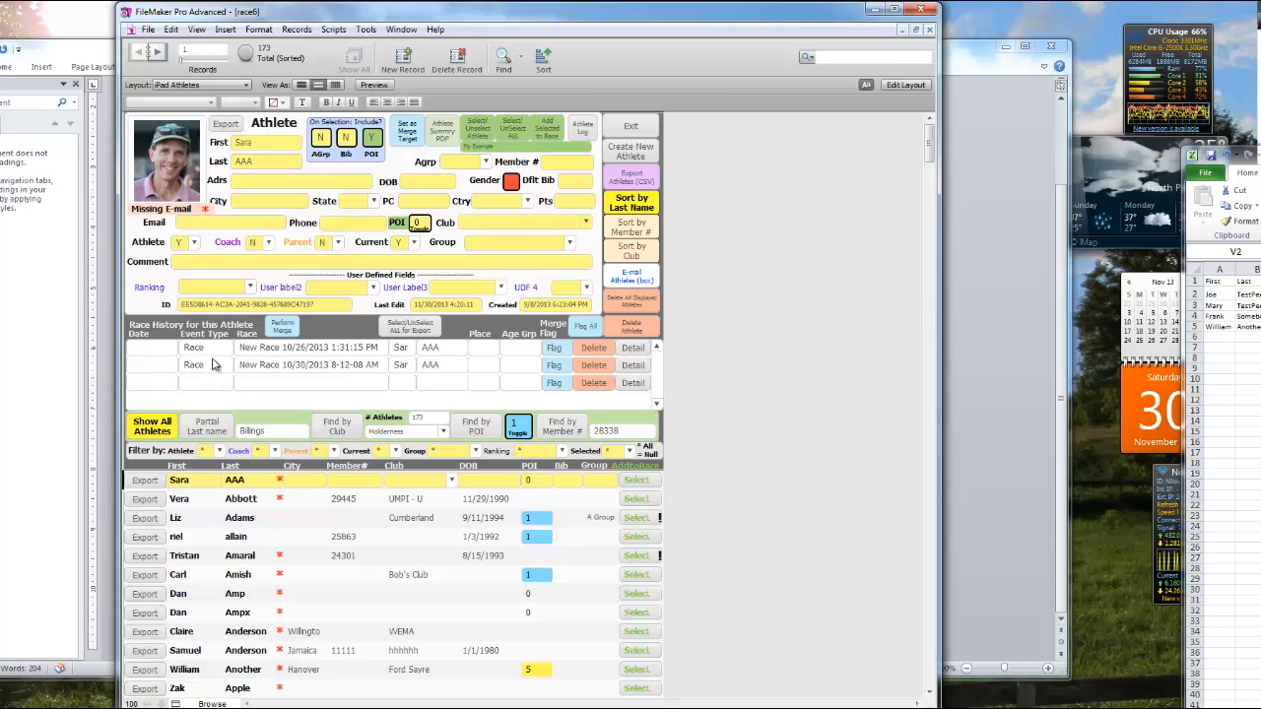
click(475, 427)
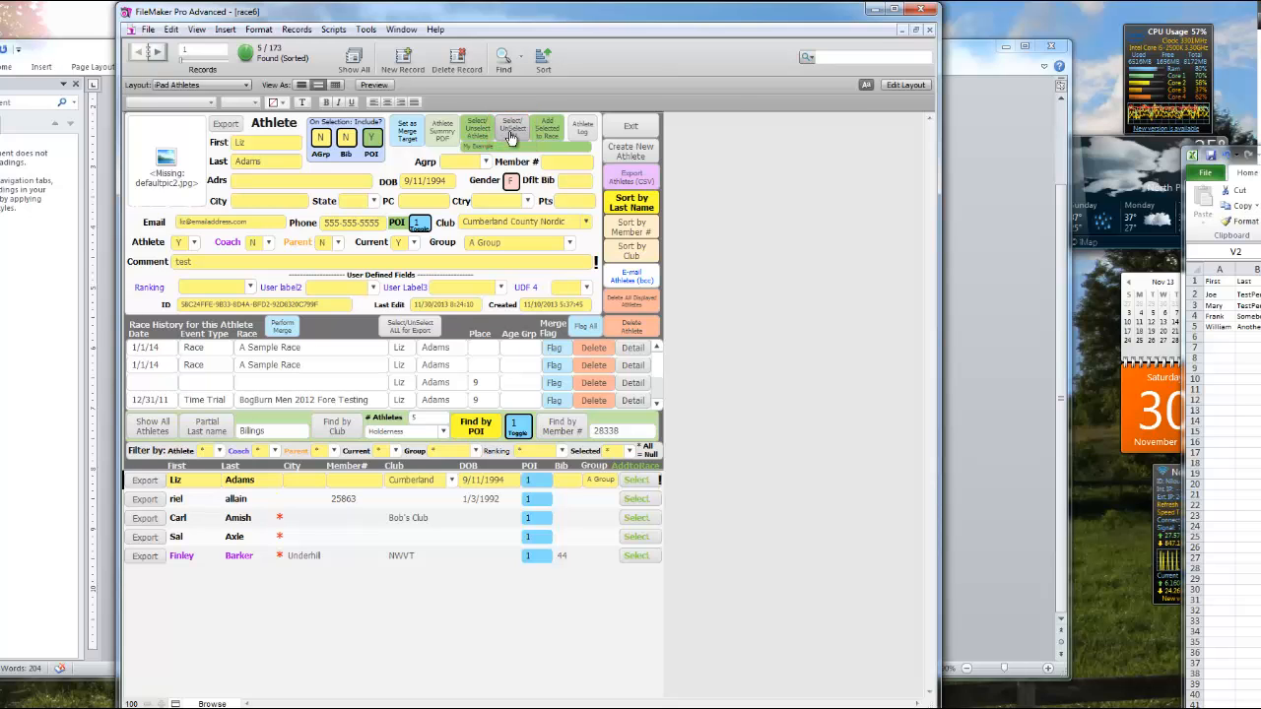
click(511, 136)
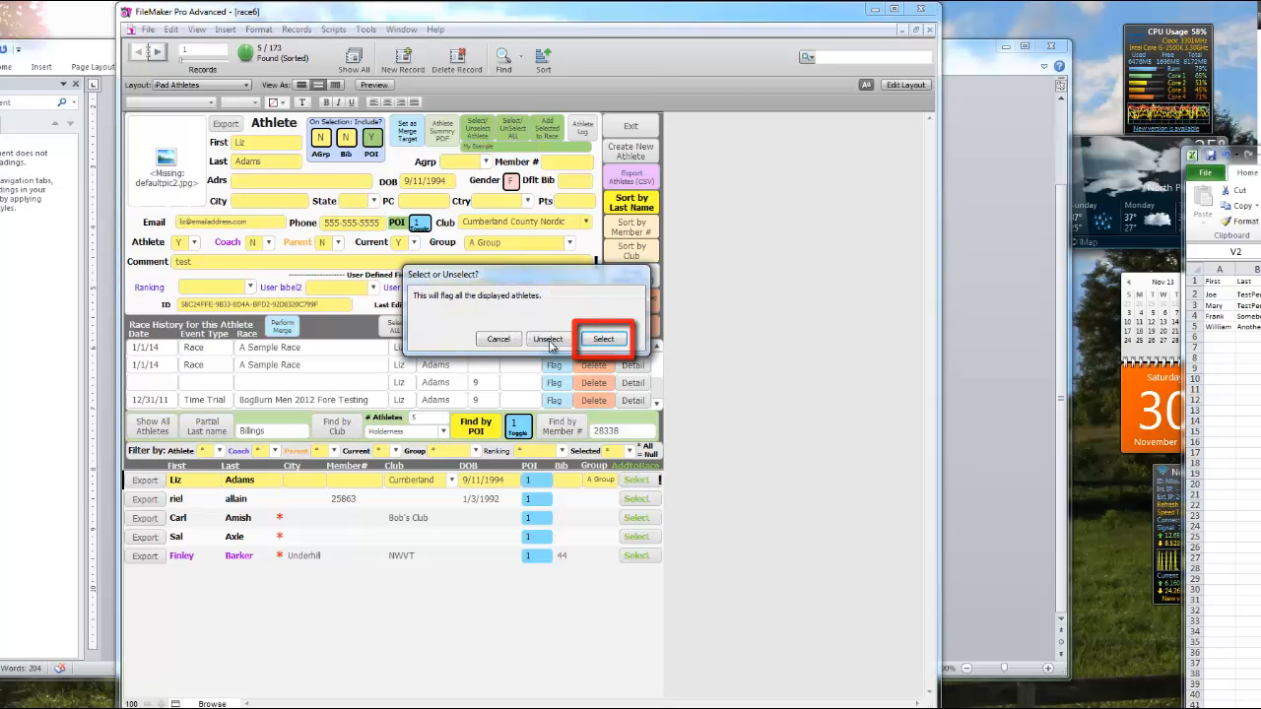
click(600, 340)
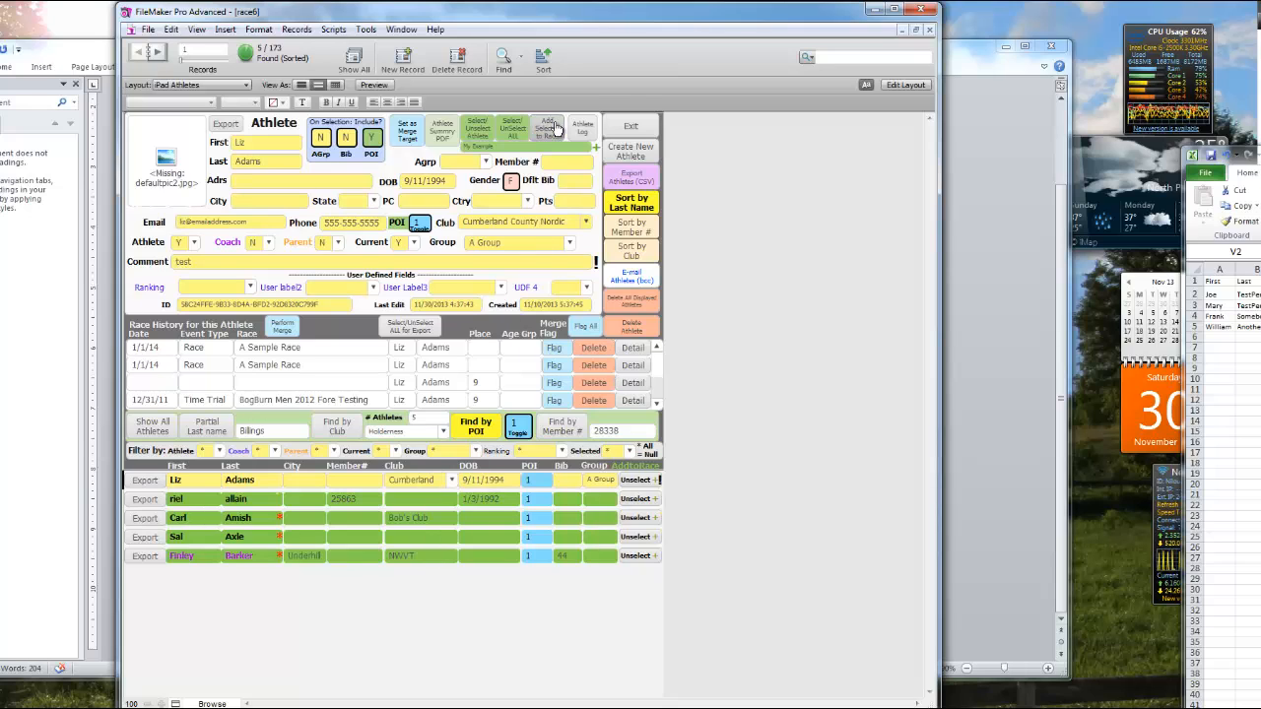
click(549, 128)
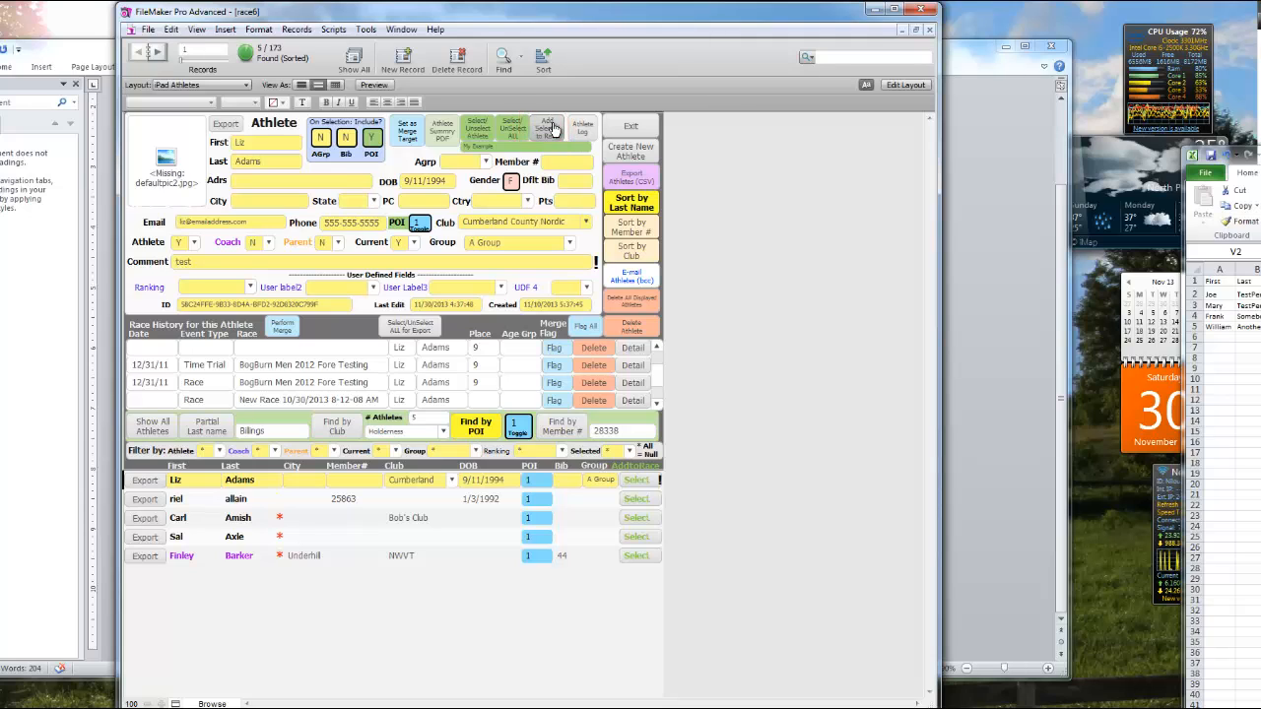
- Find the athletes with POI 5, add them all to the My Example race, and return to its racer list
click(515, 431)
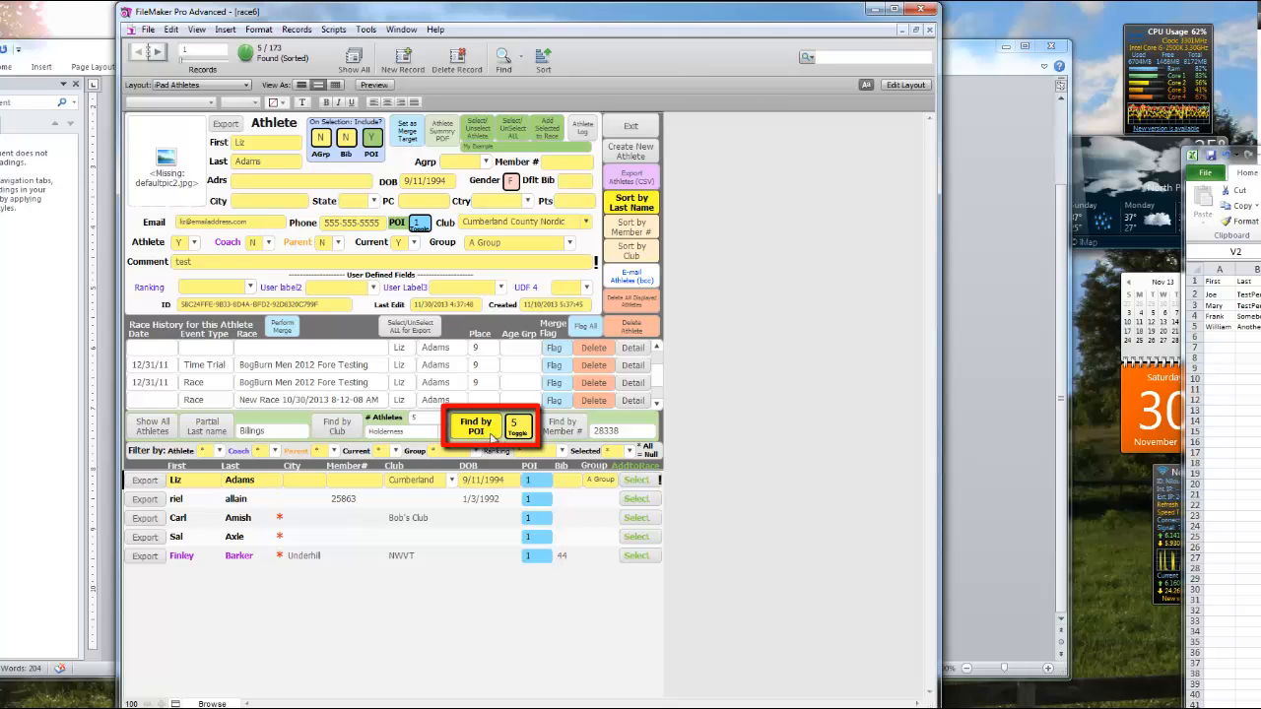
click(492, 437)
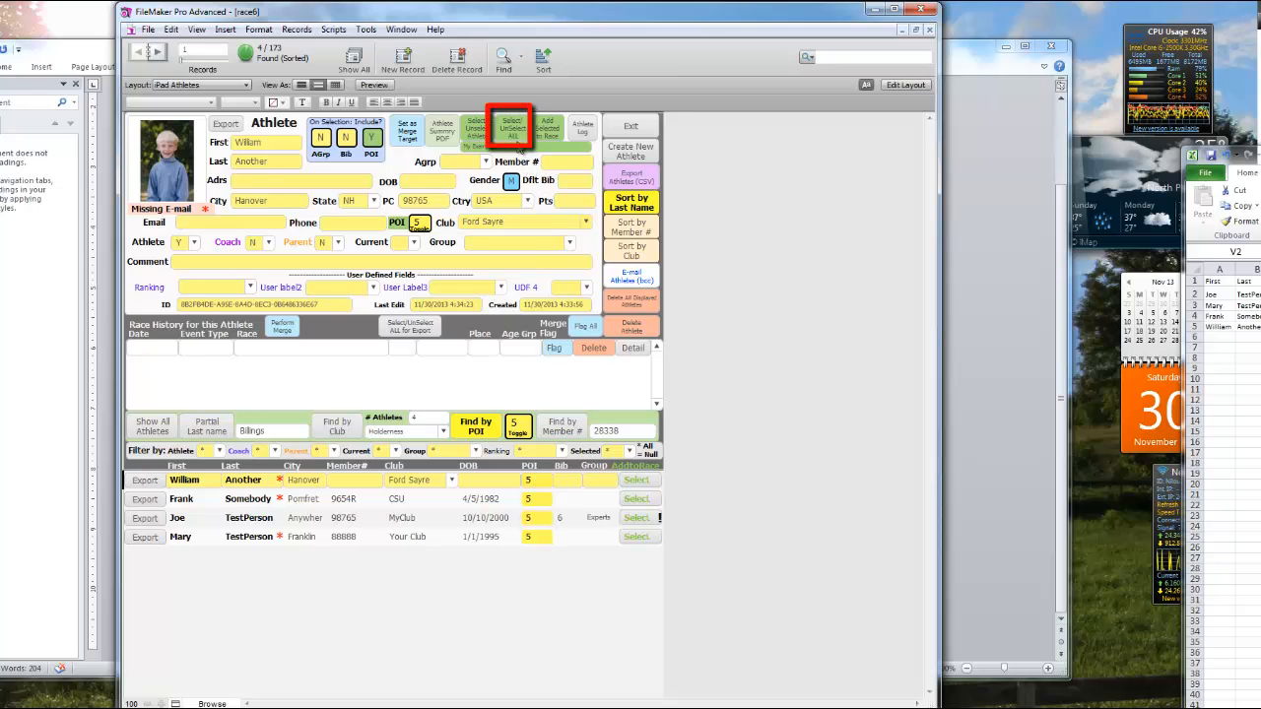
click(512, 129)
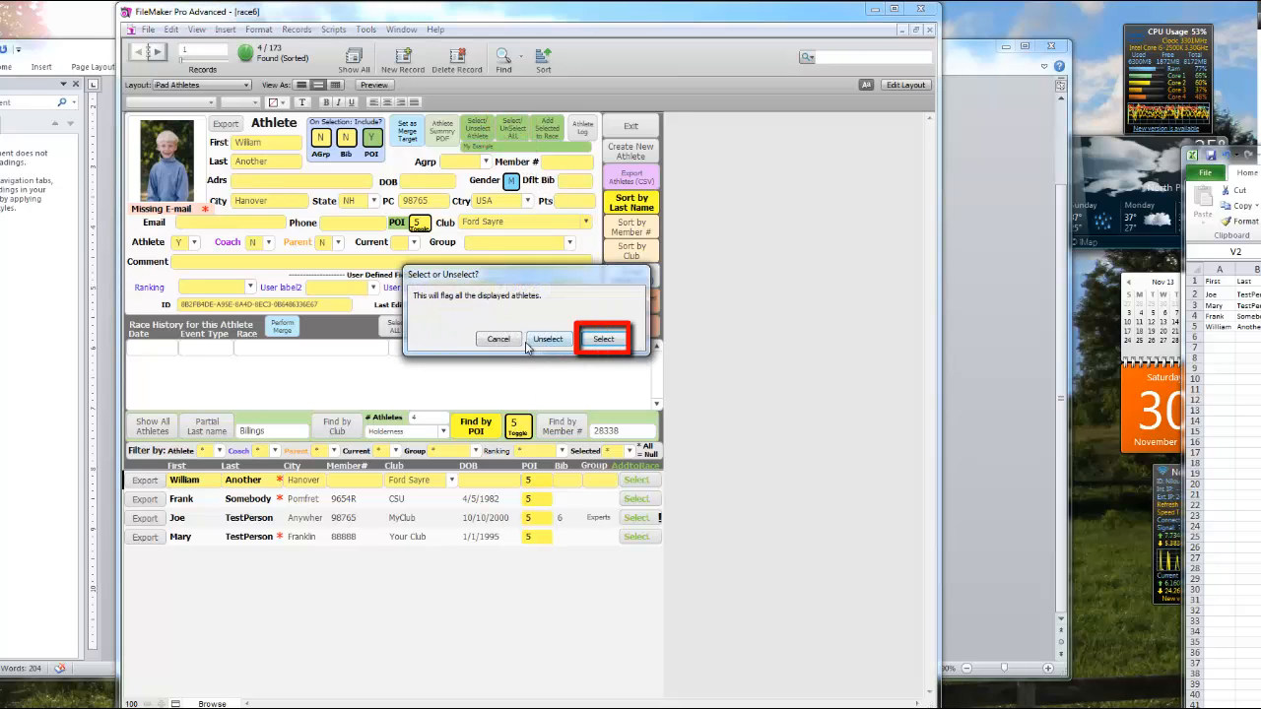
click(603, 340)
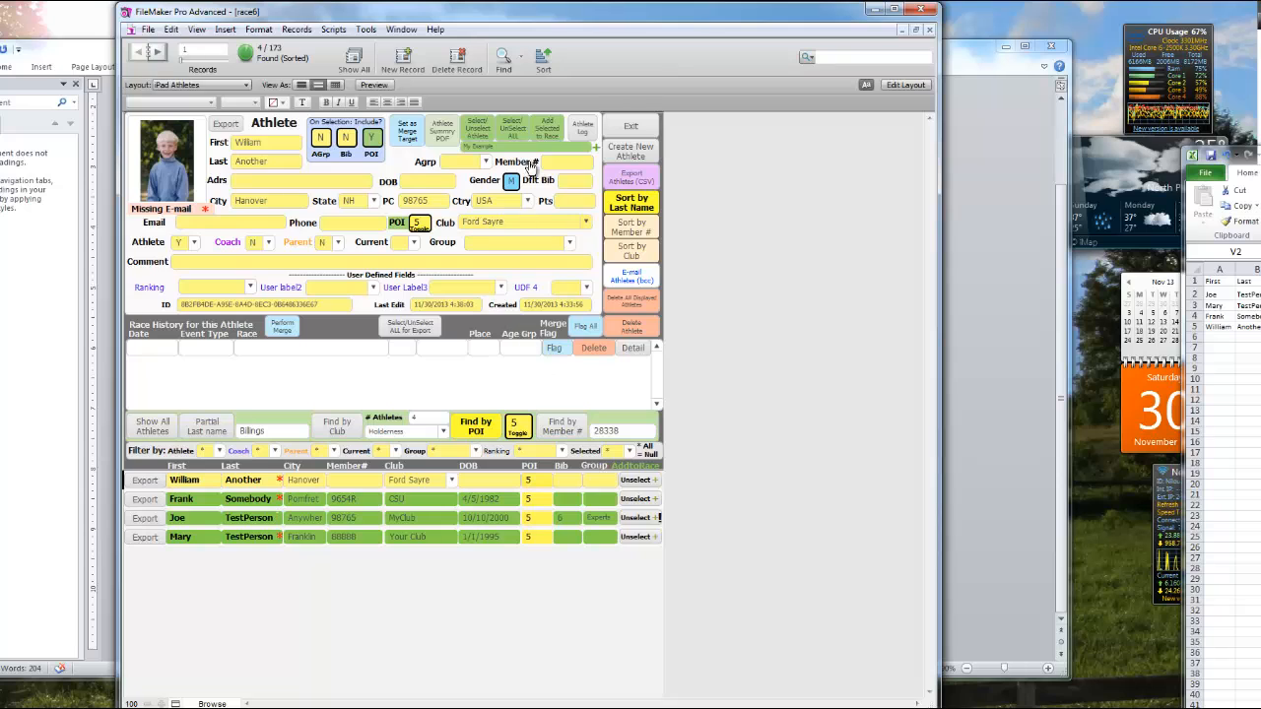
click(547, 128)
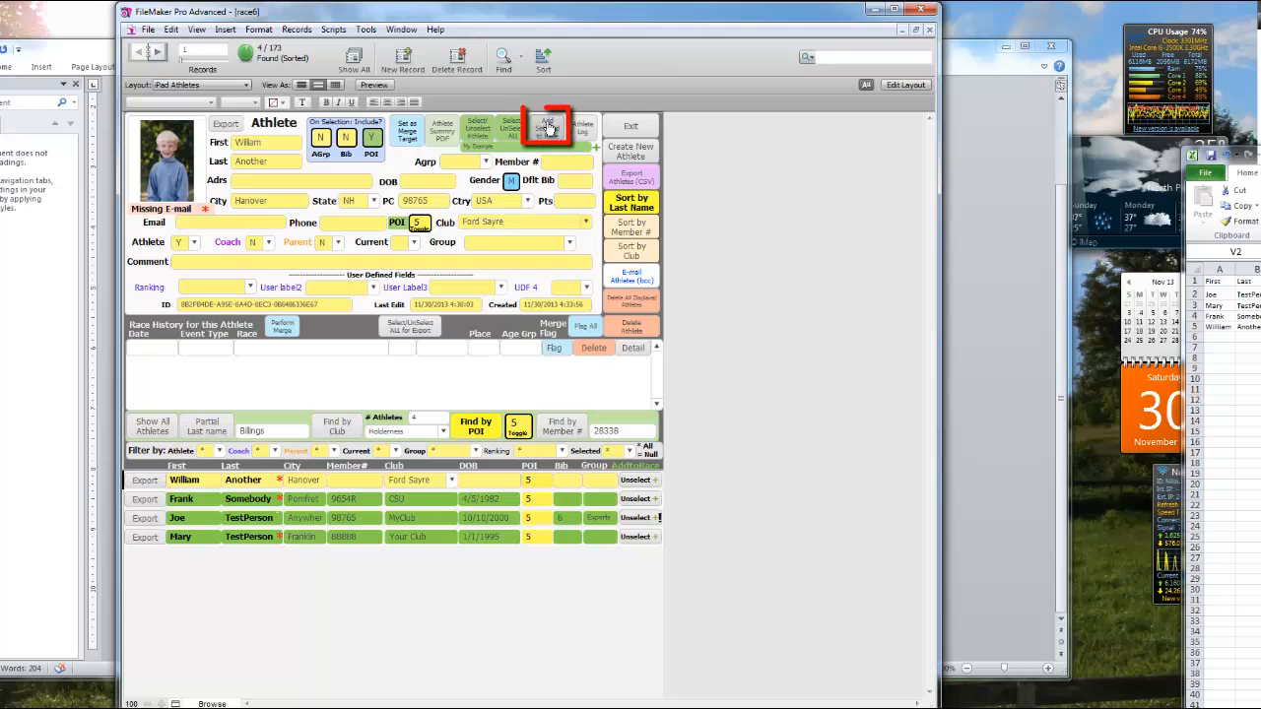
click(637, 129)
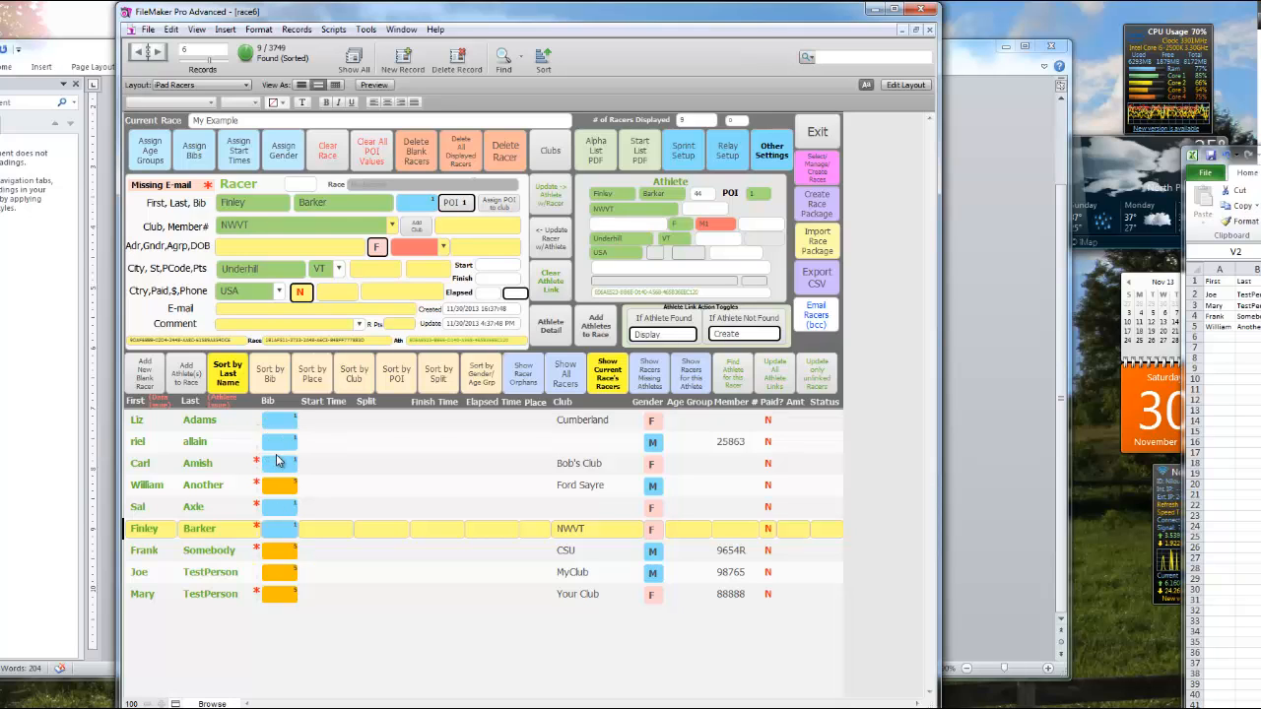
- Open the bib assignment for the My Example race and give the first four racers bibs 12, 24, 67 and 26
click(196, 153)
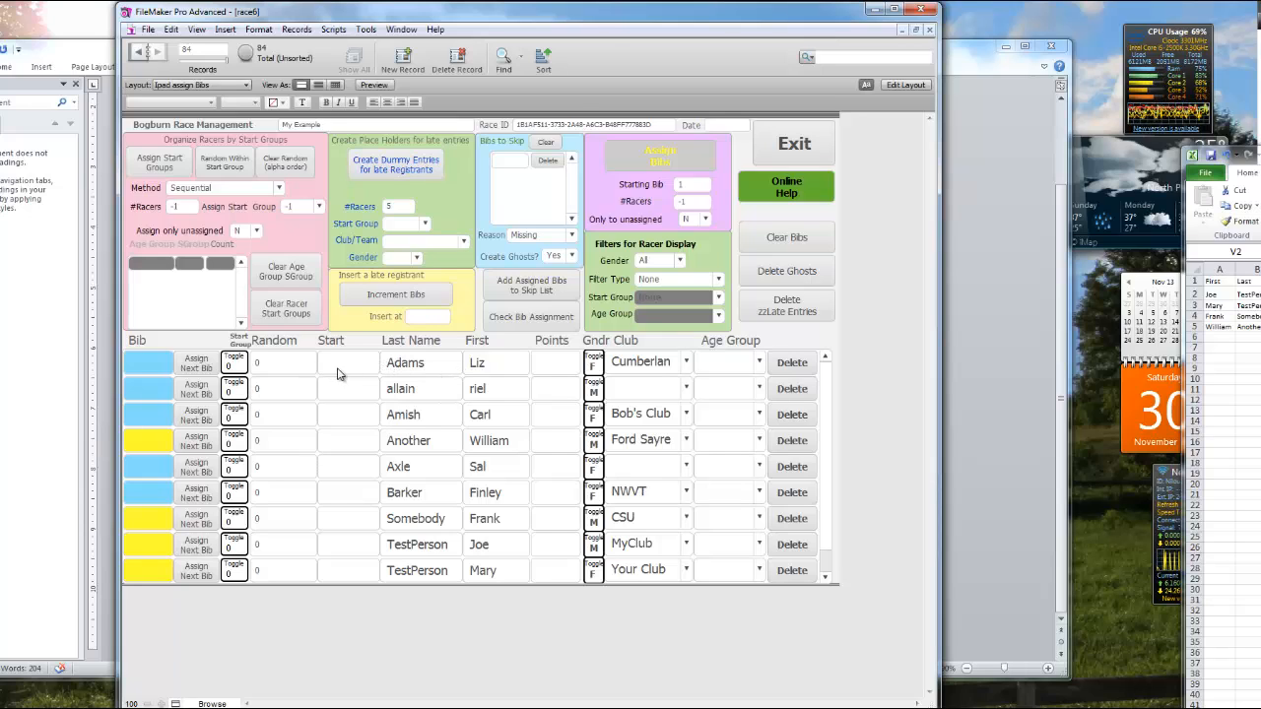
click(152, 366)
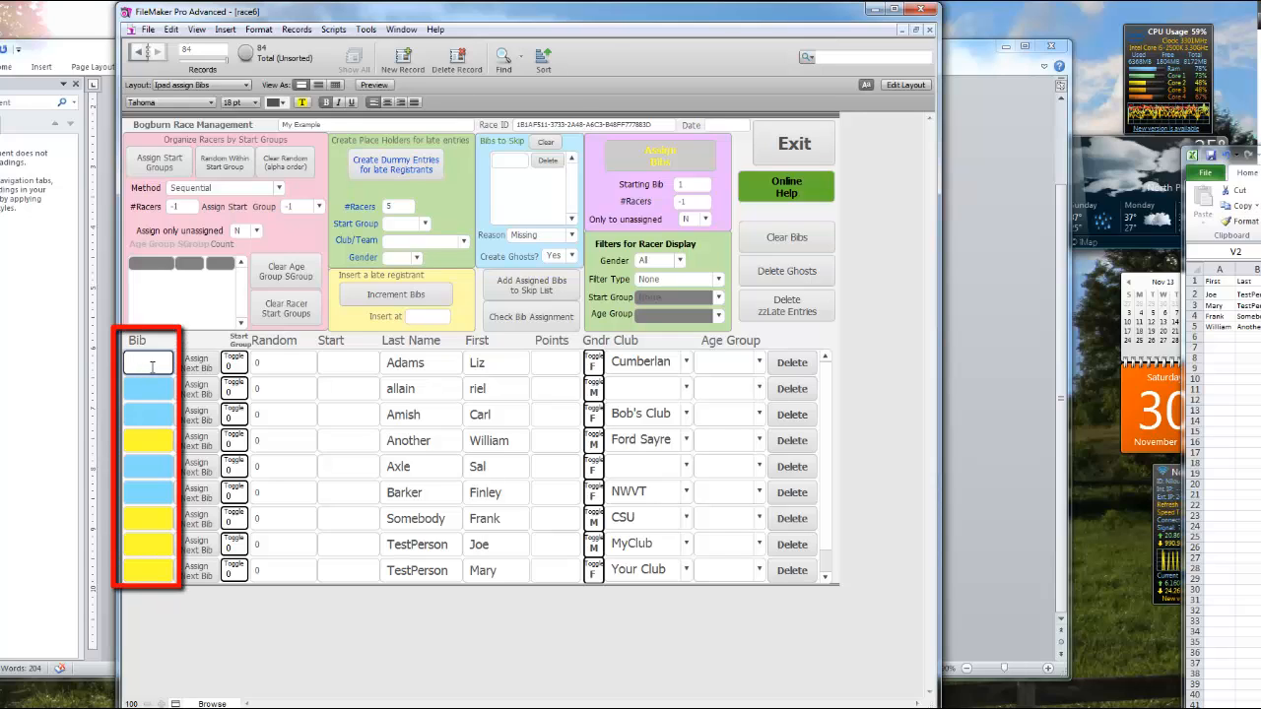
click(145, 392)
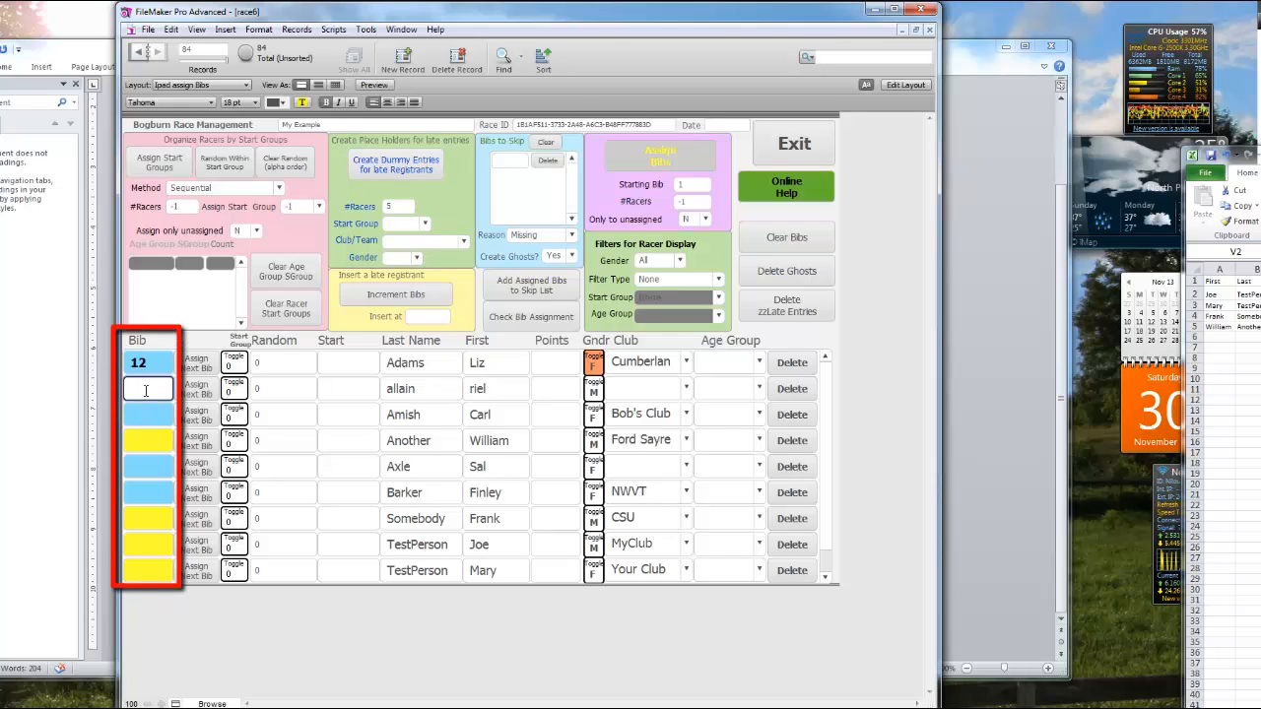
text(24)
click(147, 415)
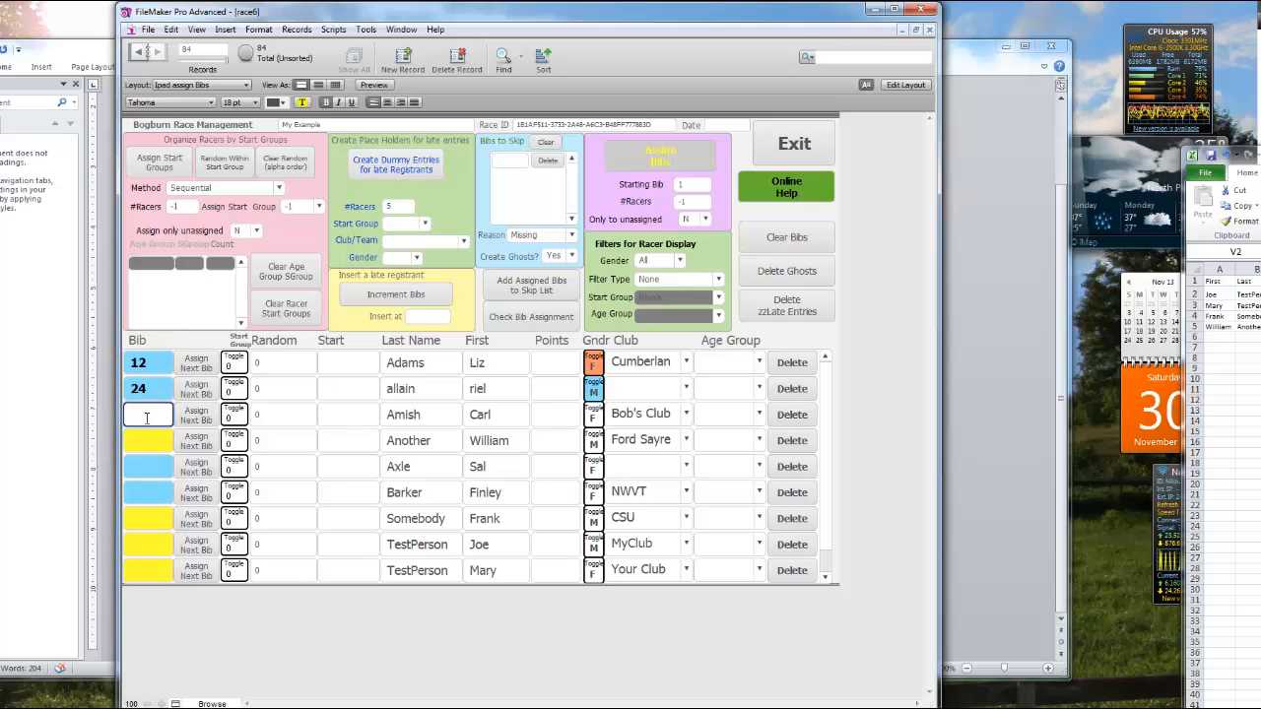
text(67)
click(153, 440)
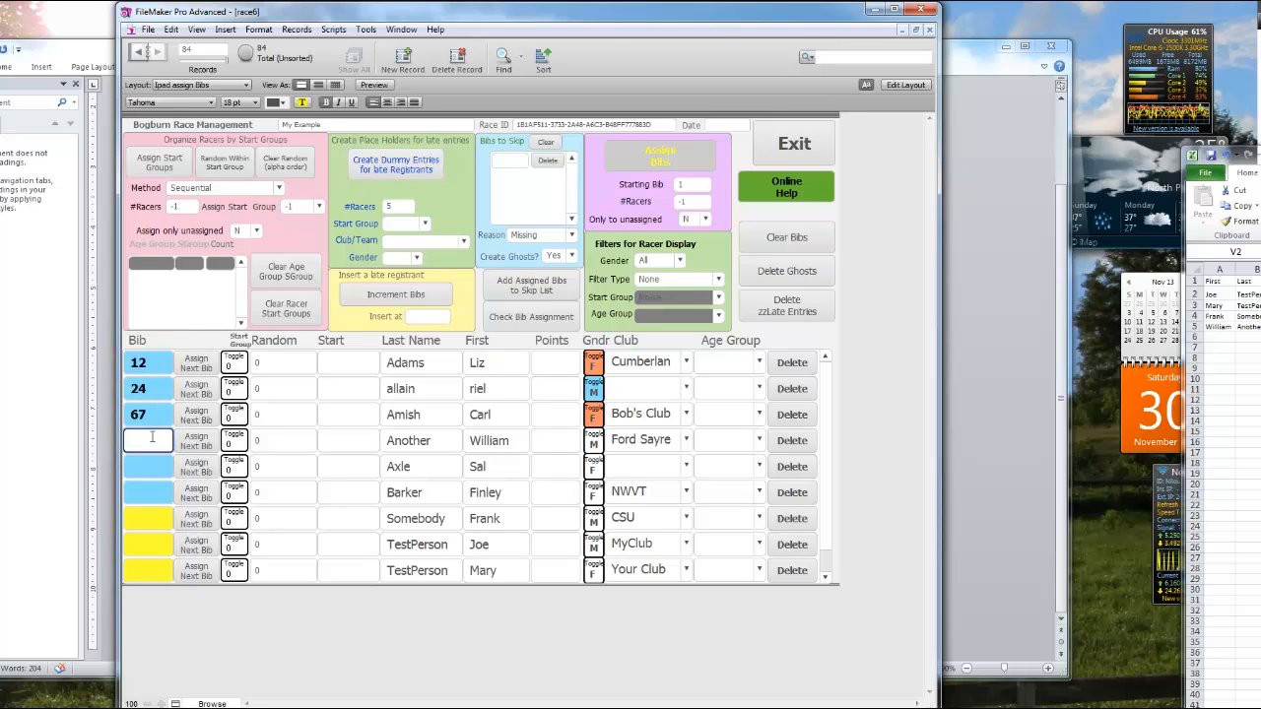
text(2)
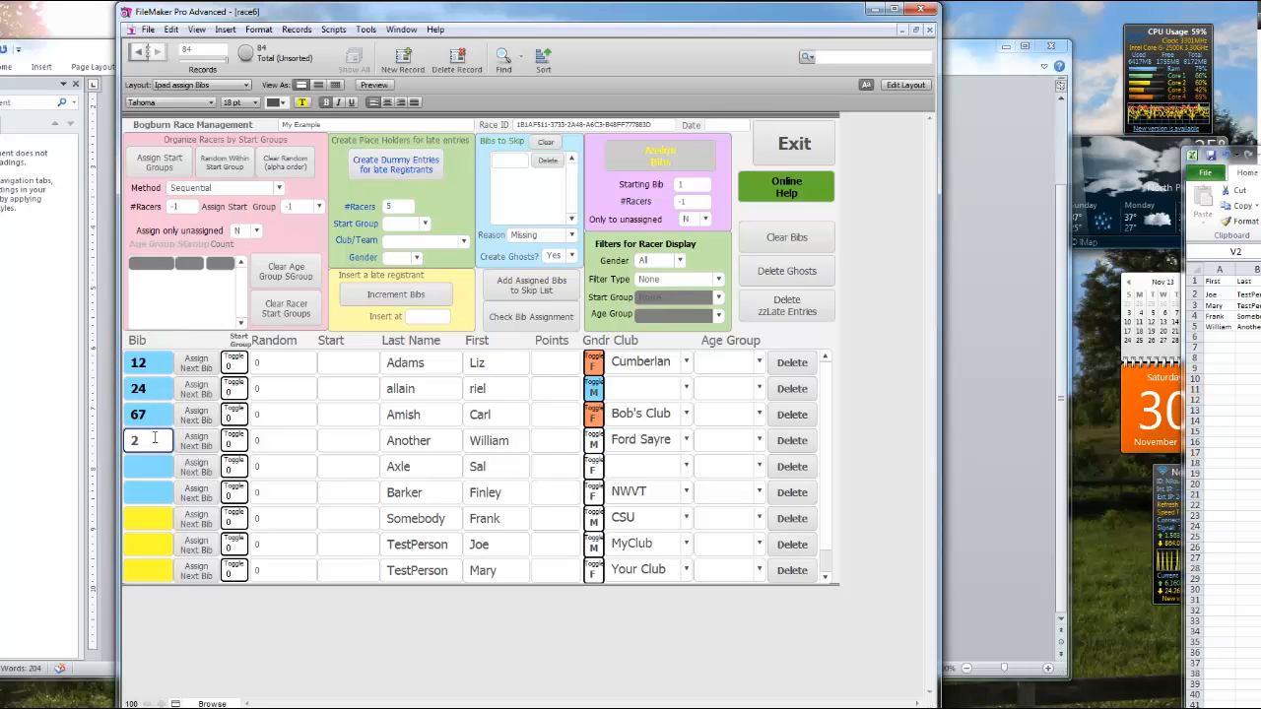
text(6)
- Give the fifth, sixth and seventh racers in the list bibs 3, 4 and 9
click(160, 465)
text(3)
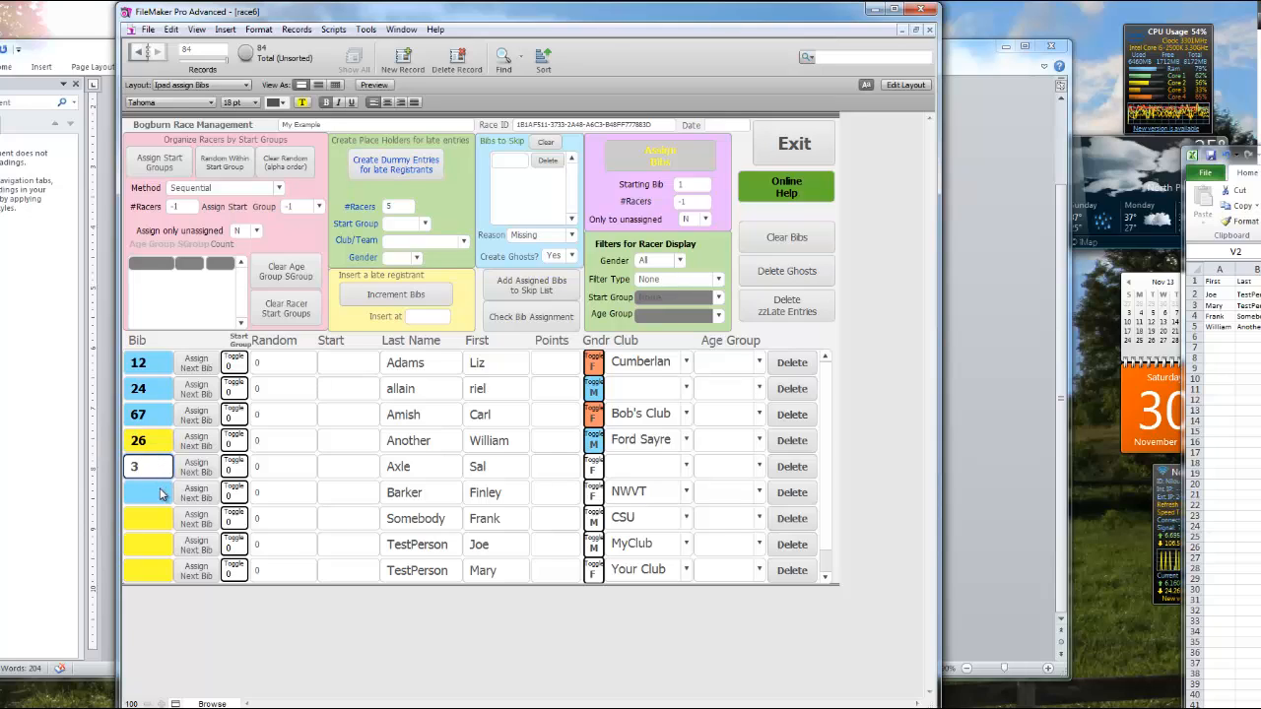
click(160, 492)
text(4)
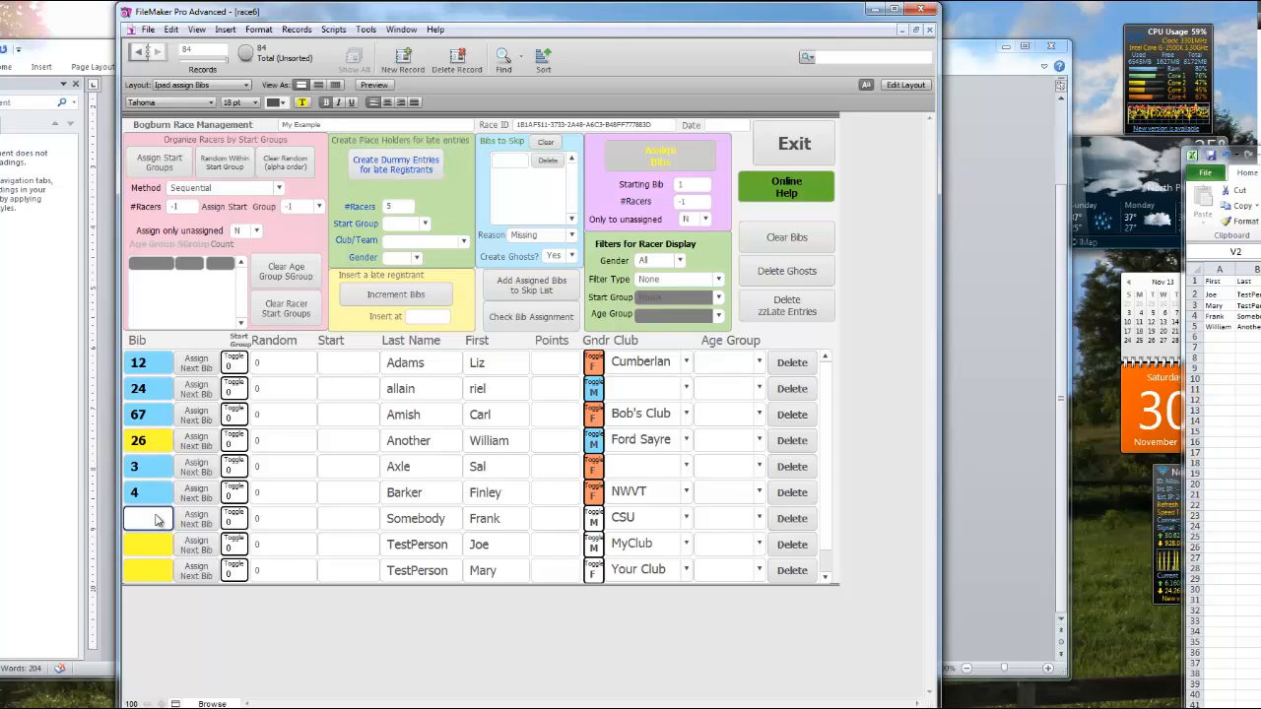
click(157, 517)
text(9)
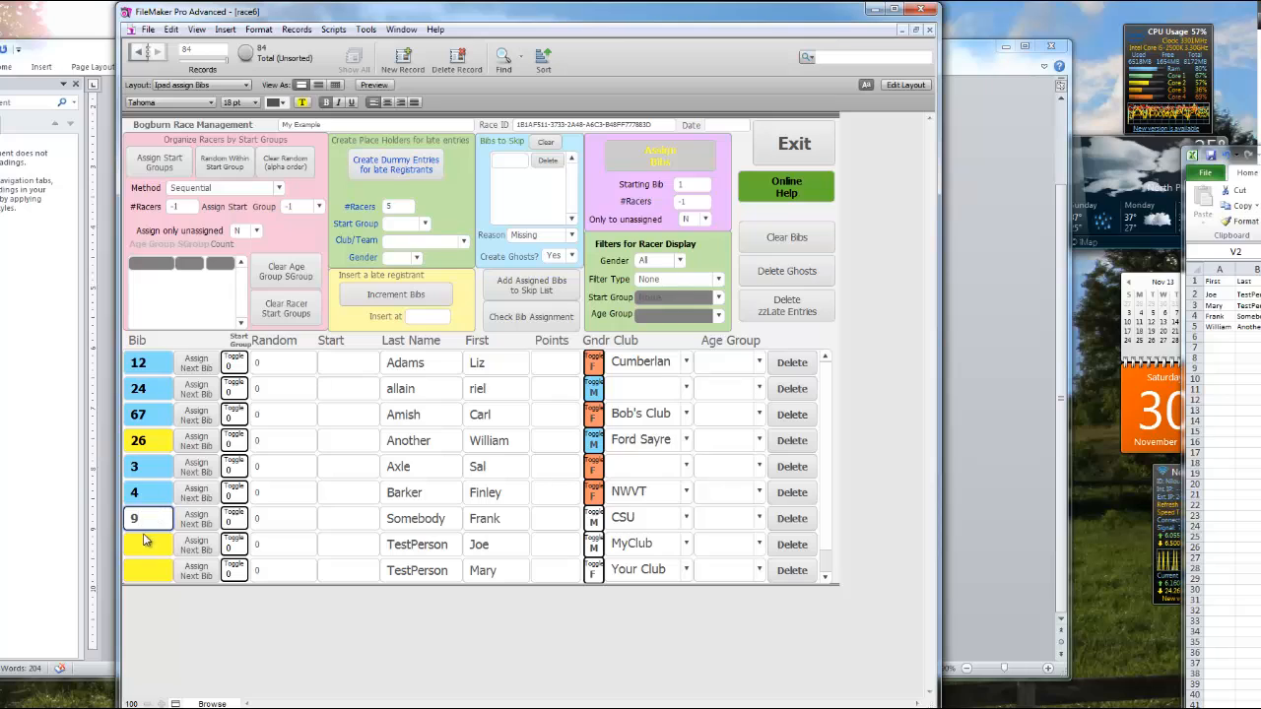
- Give the two TestPerson racers at the end of the list bibs 15 and 61
click(145, 540)
text(15)
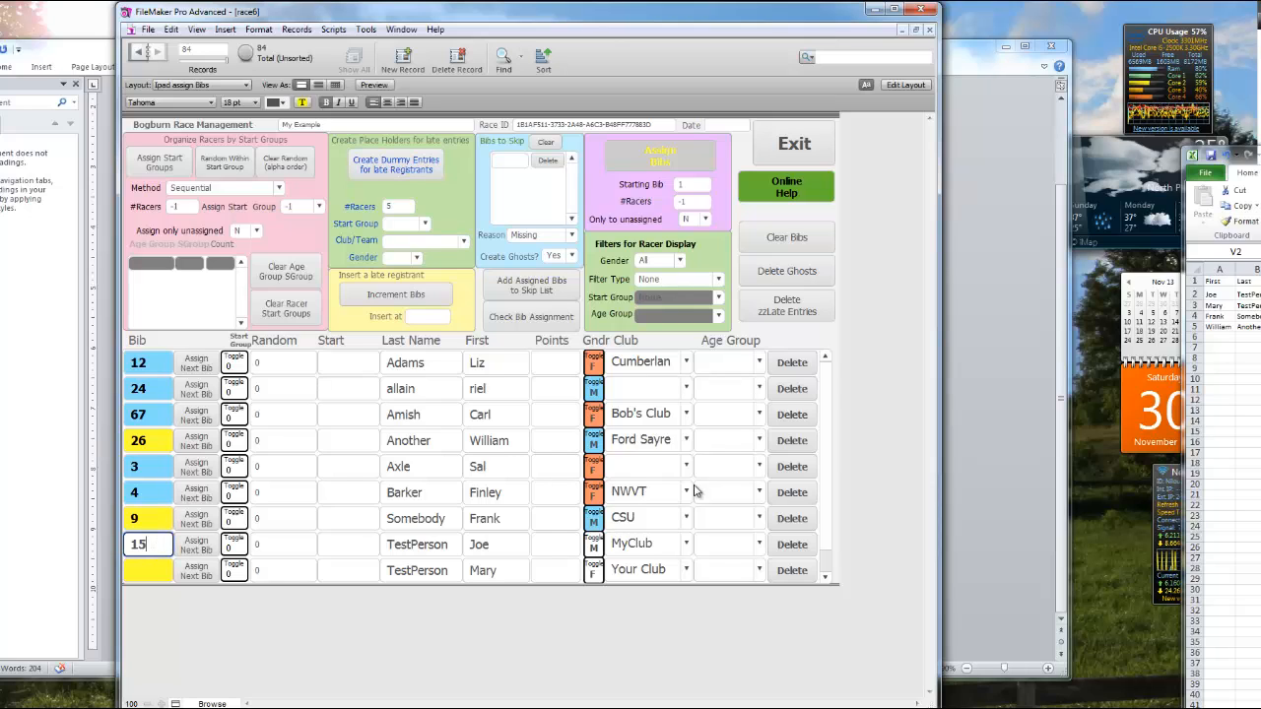
click(826, 498)
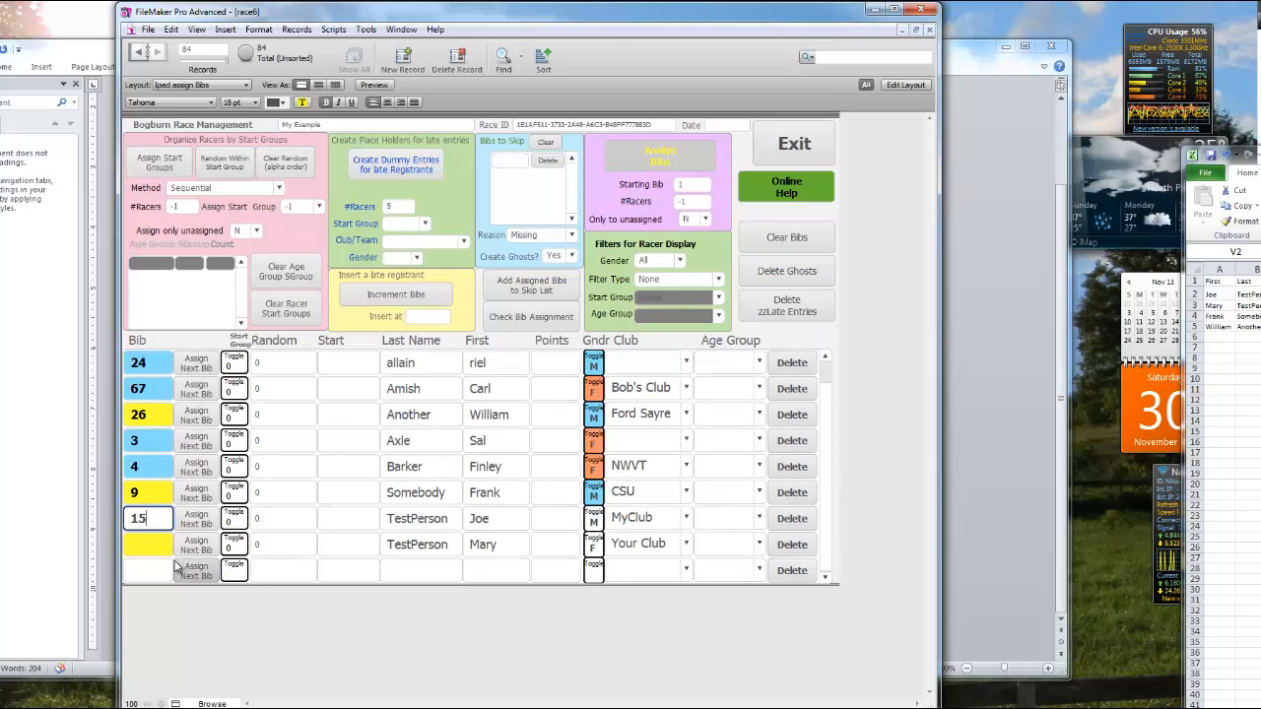
click(146, 548)
text(6)
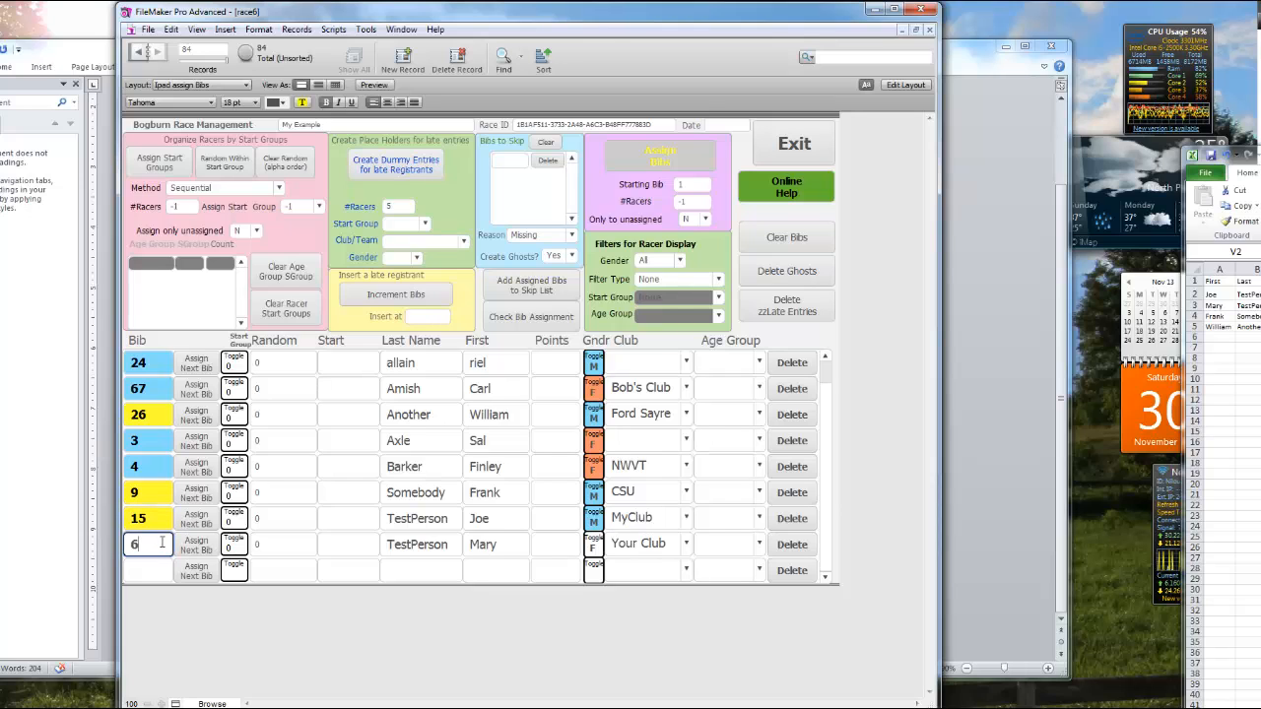
text(1)
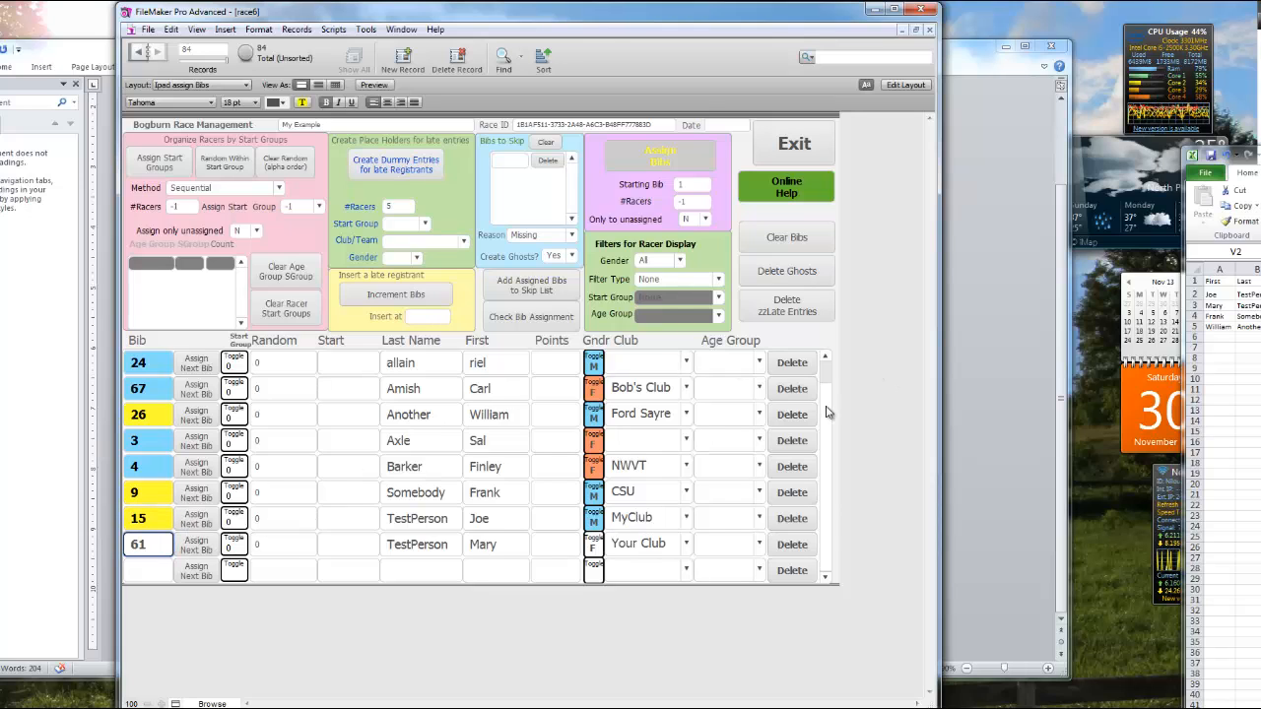
scroll(828, 412, up, 1)
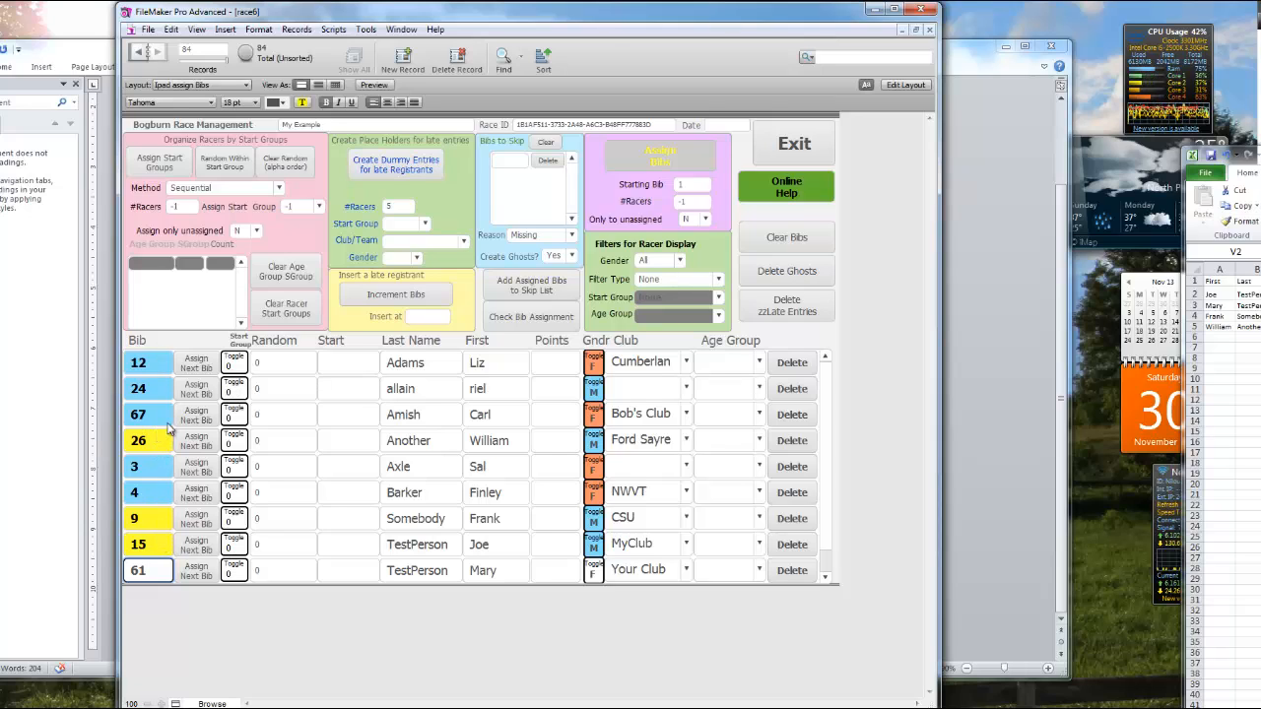
key(Return)
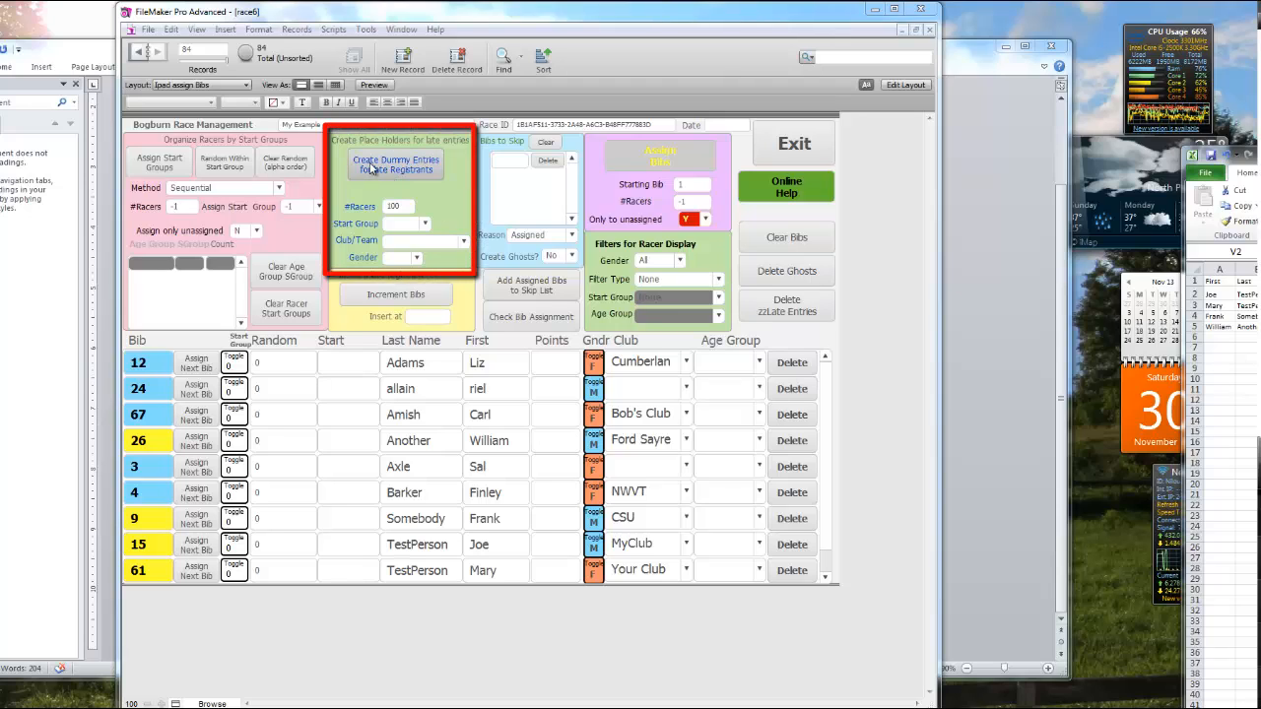
- Create 100 dummy entries as place holders for late registrants
click(403, 205)
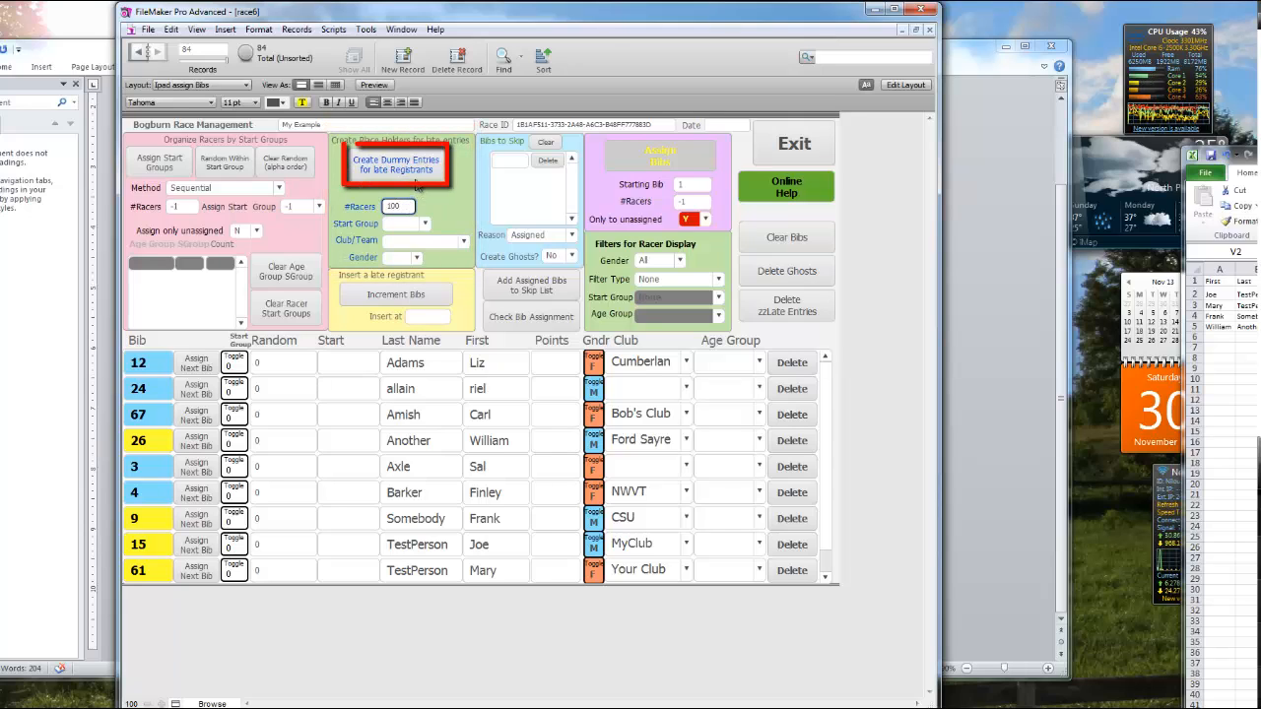
click(413, 169)
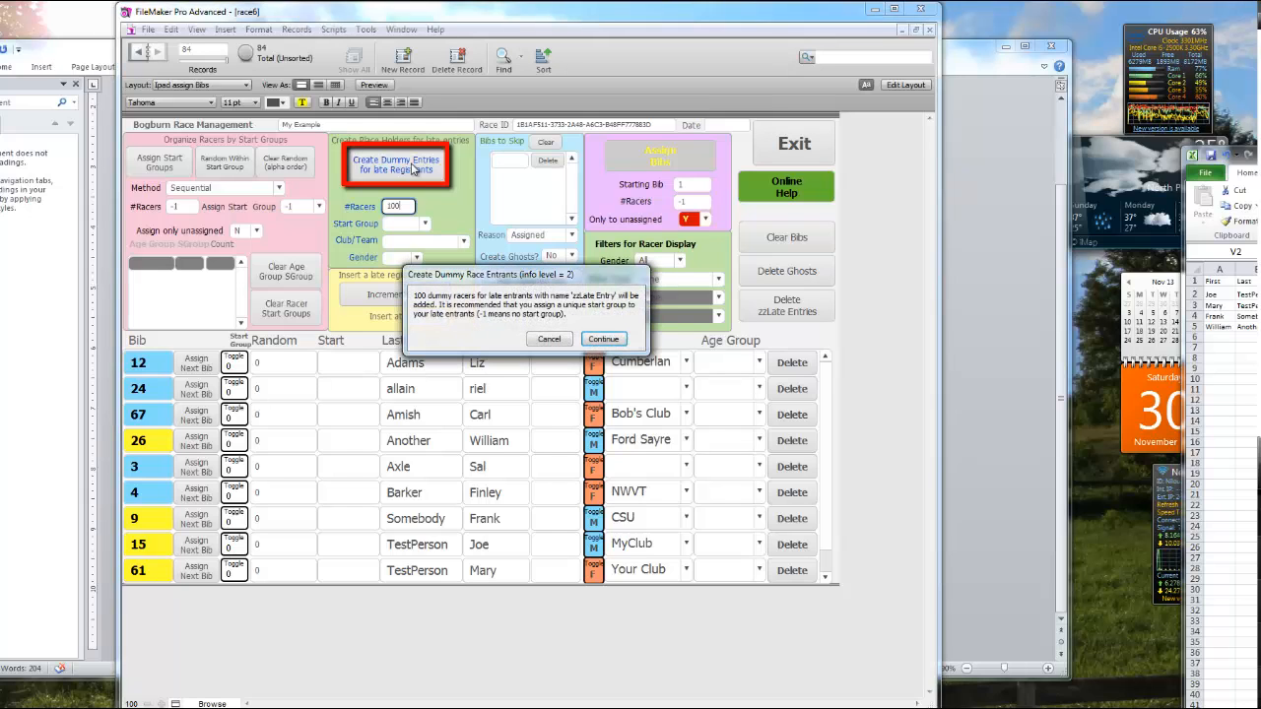
click(604, 339)
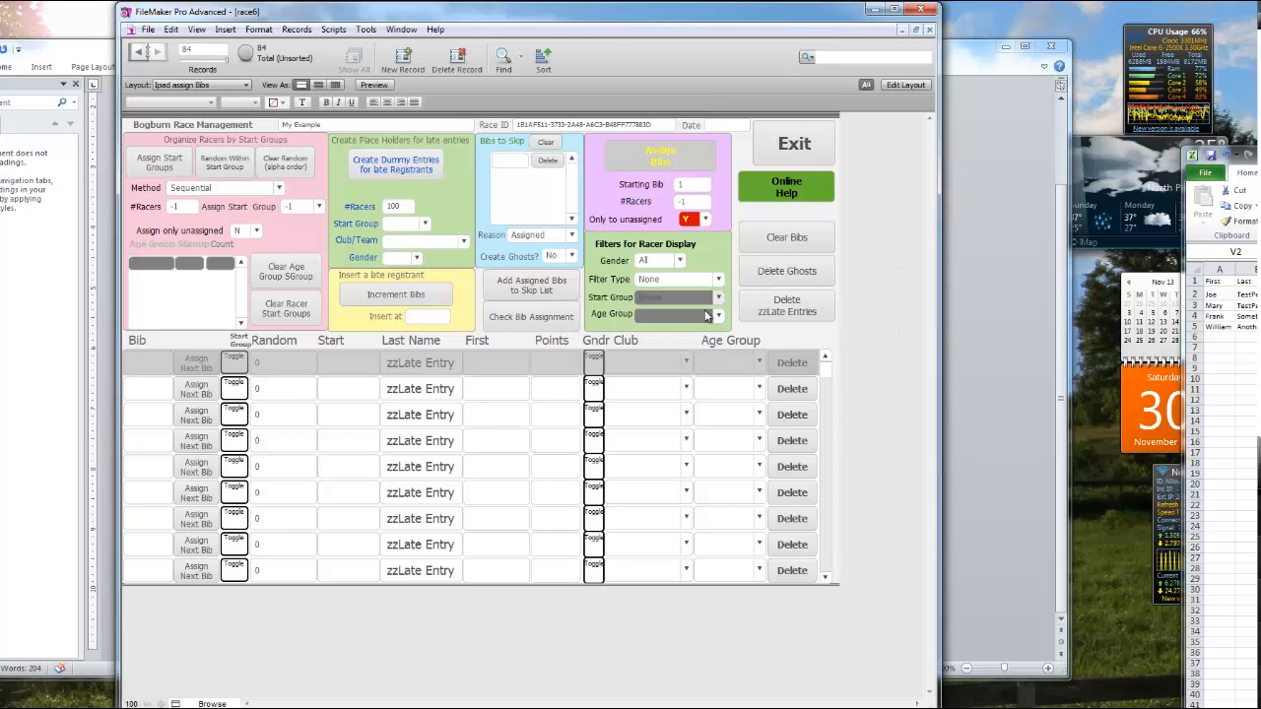
- Add the assigned bibs to the skip list and assign bibs starting at 1 to only the unassigned late entries
click(527, 285)
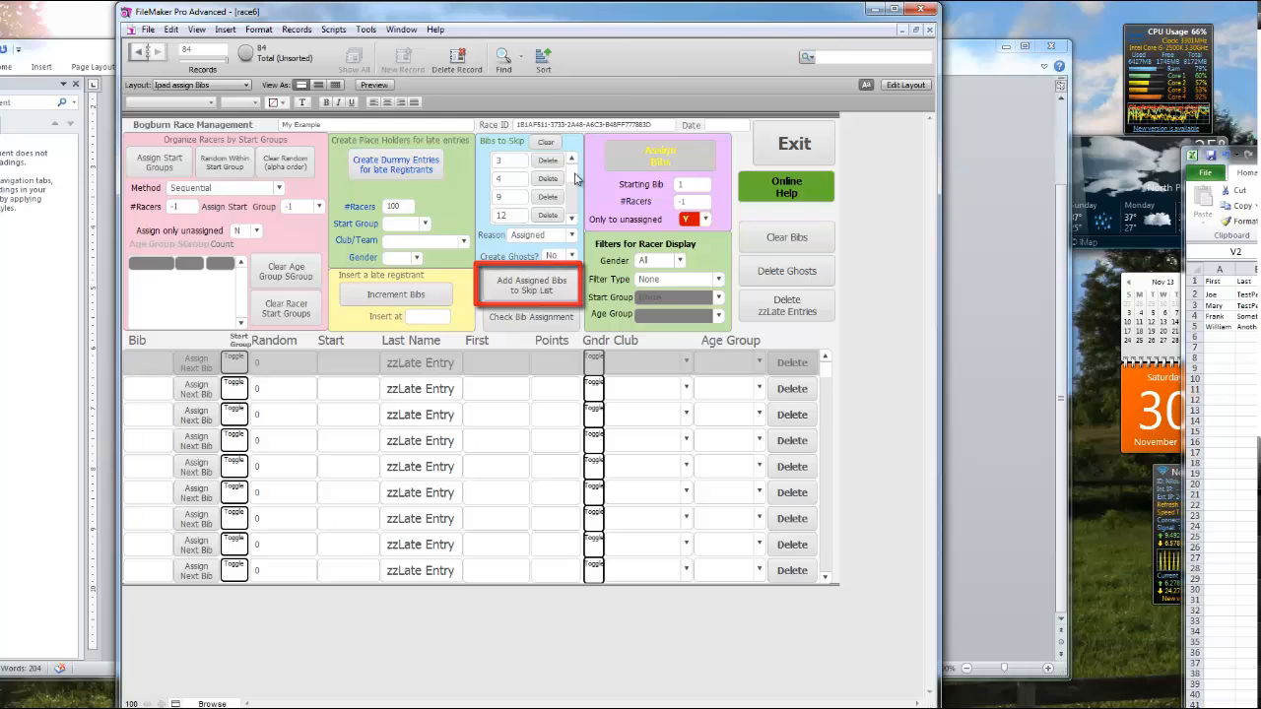
scroll(576, 180, up, 2)
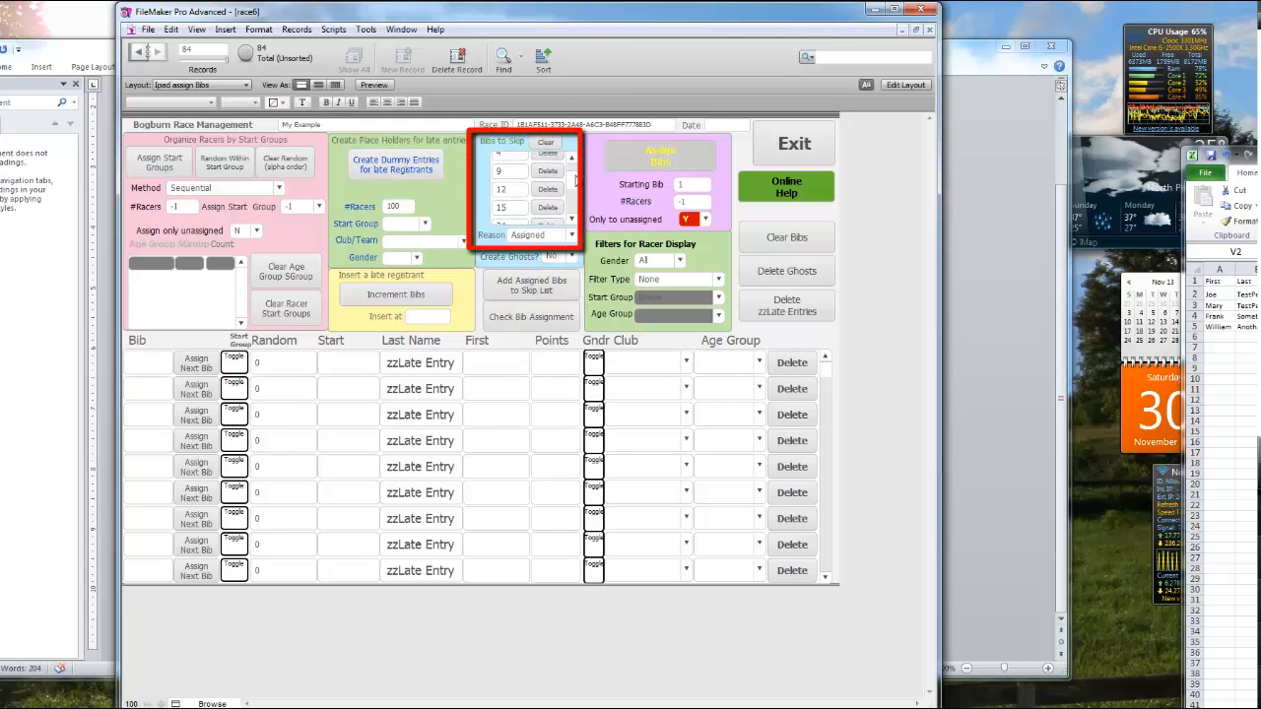
scroll(576, 187, down, 5)
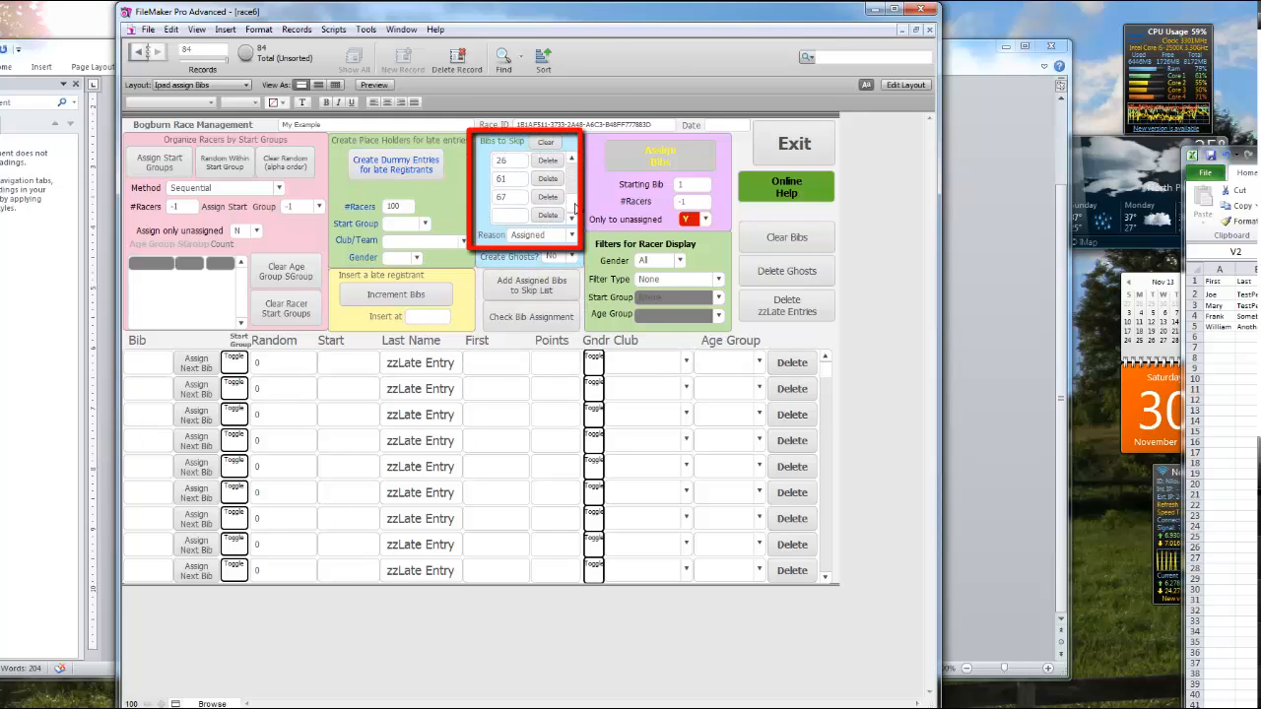
scroll(577, 204, up, 5)
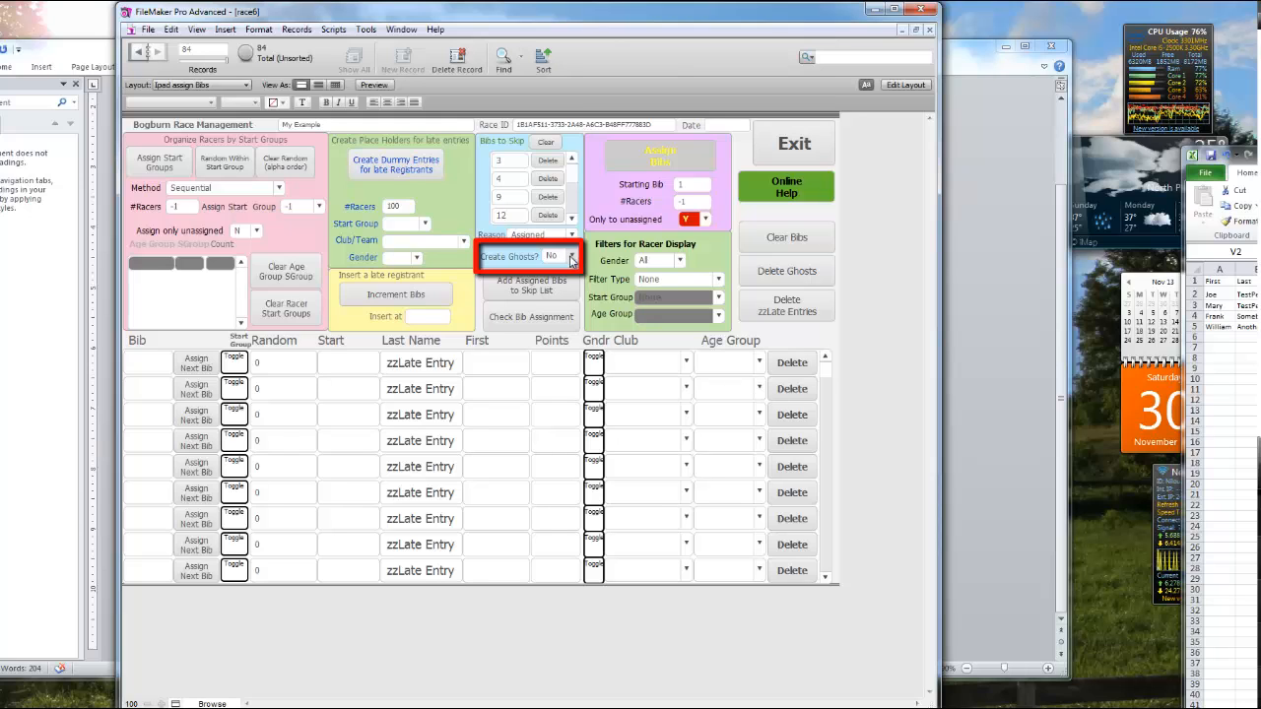
click(650, 161)
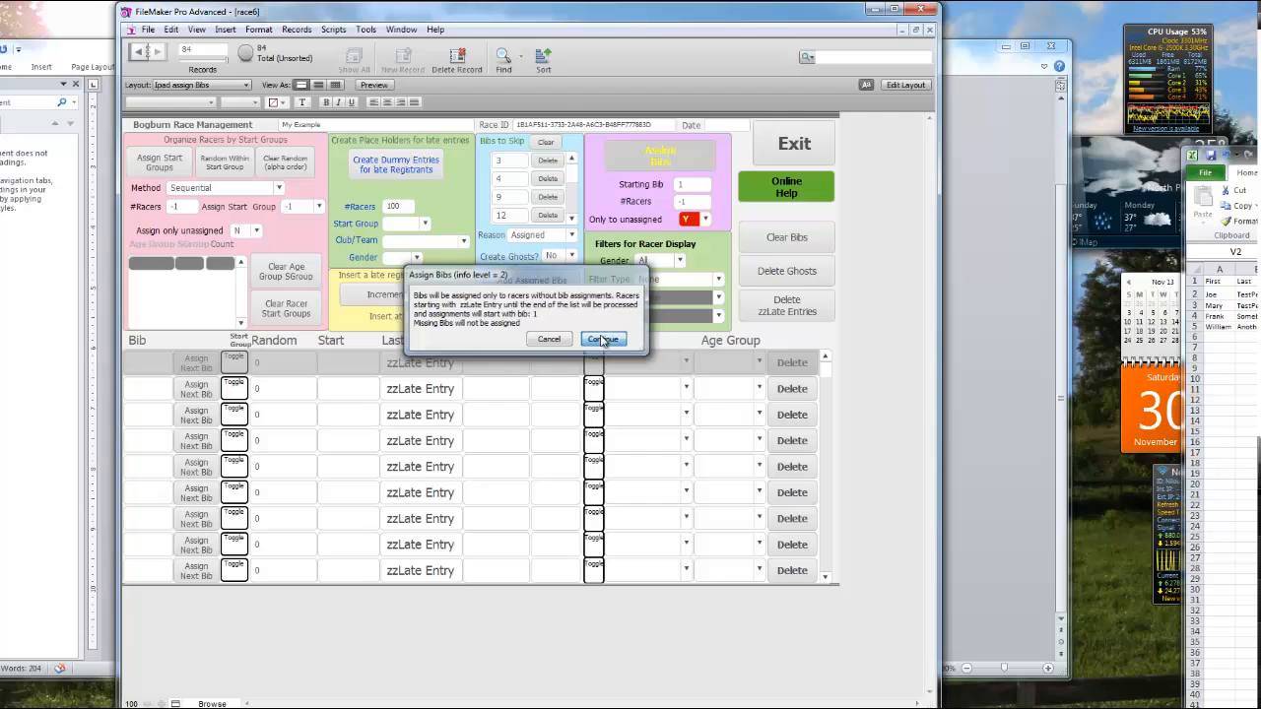
click(603, 340)
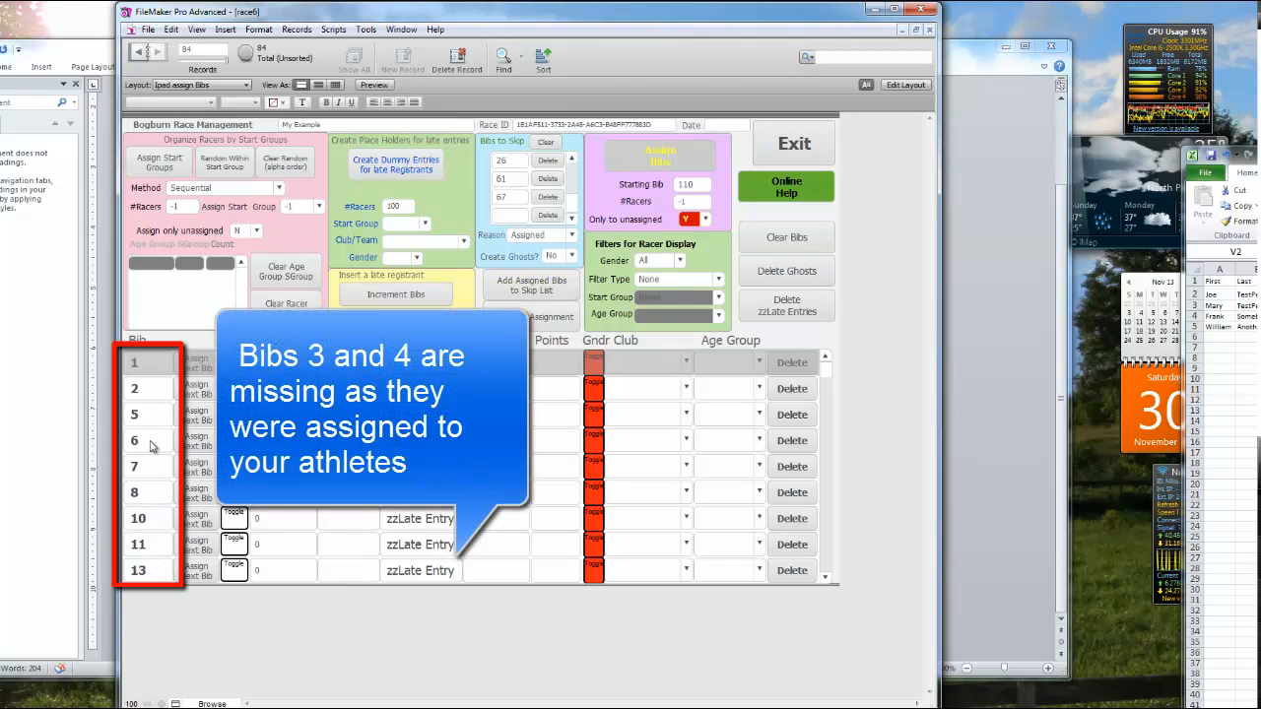
- Return to the racer list of the My Example race and sort it by bib
click(787, 146)
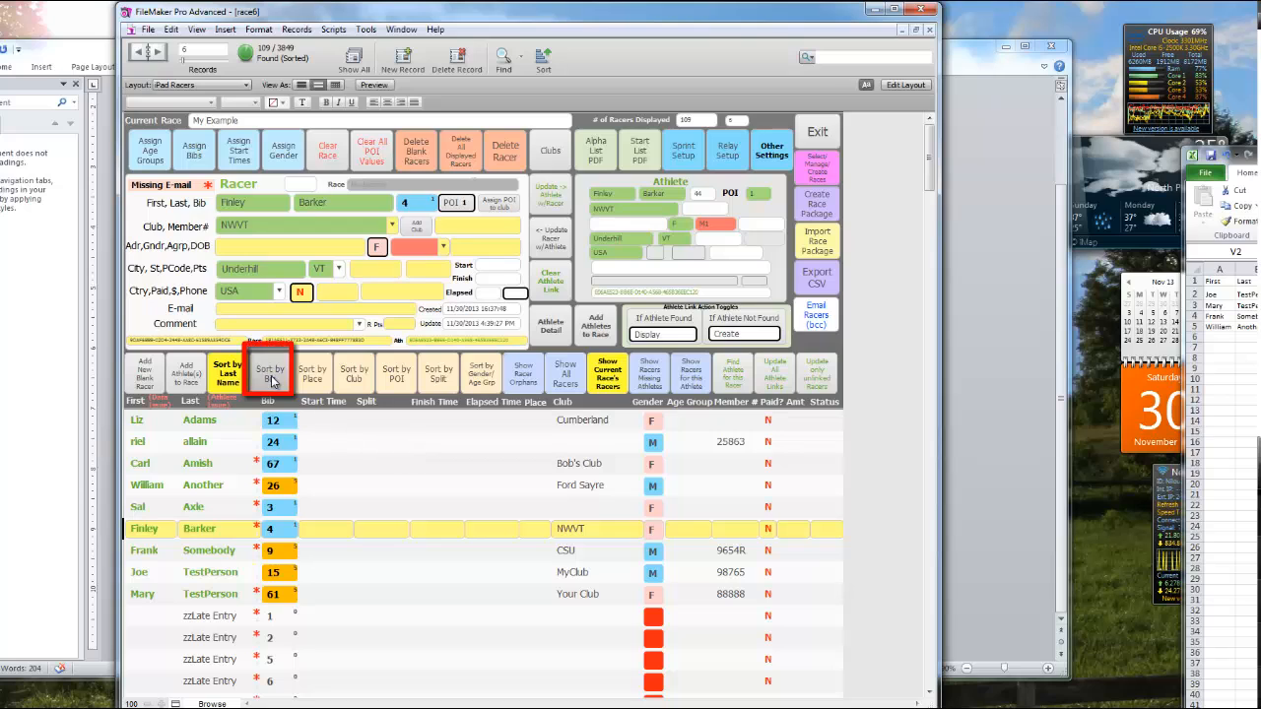
click(275, 382)
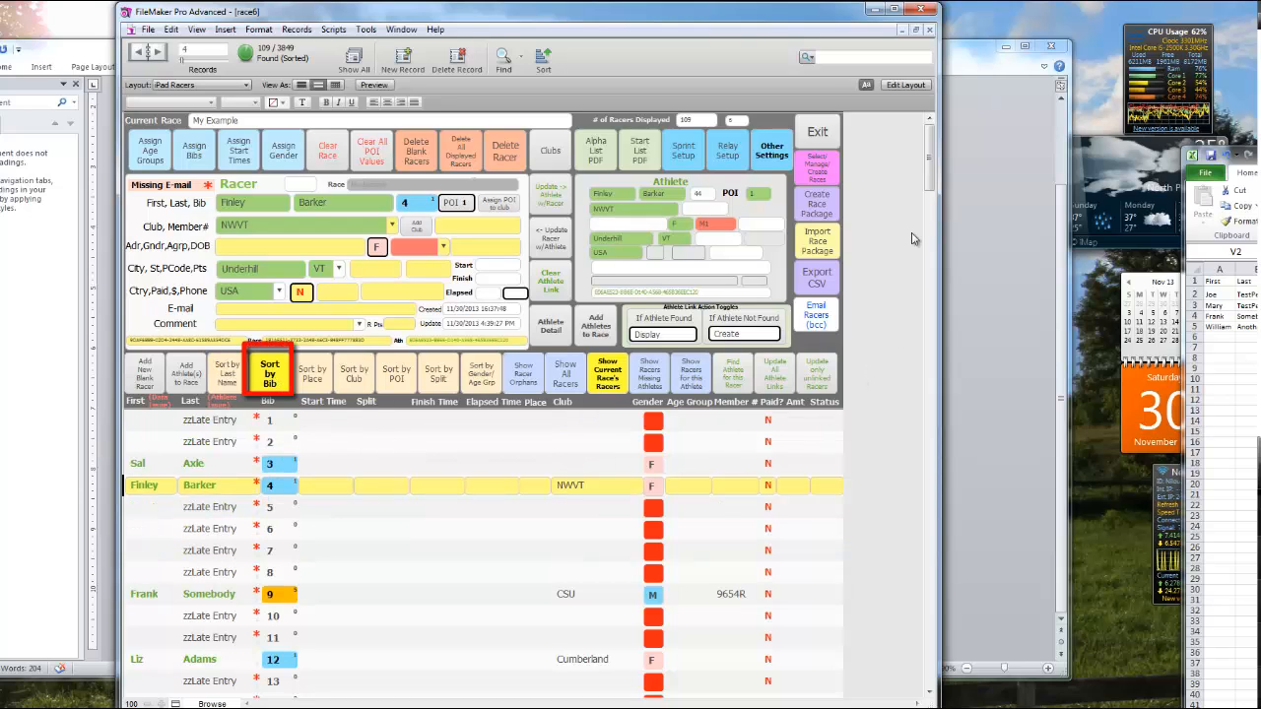
mouse_move(928, 186)
mouse_down()
mouse_move(973, 551)
mouse_move(959, 679)
mouse_move(933, 173)
mouse_up()
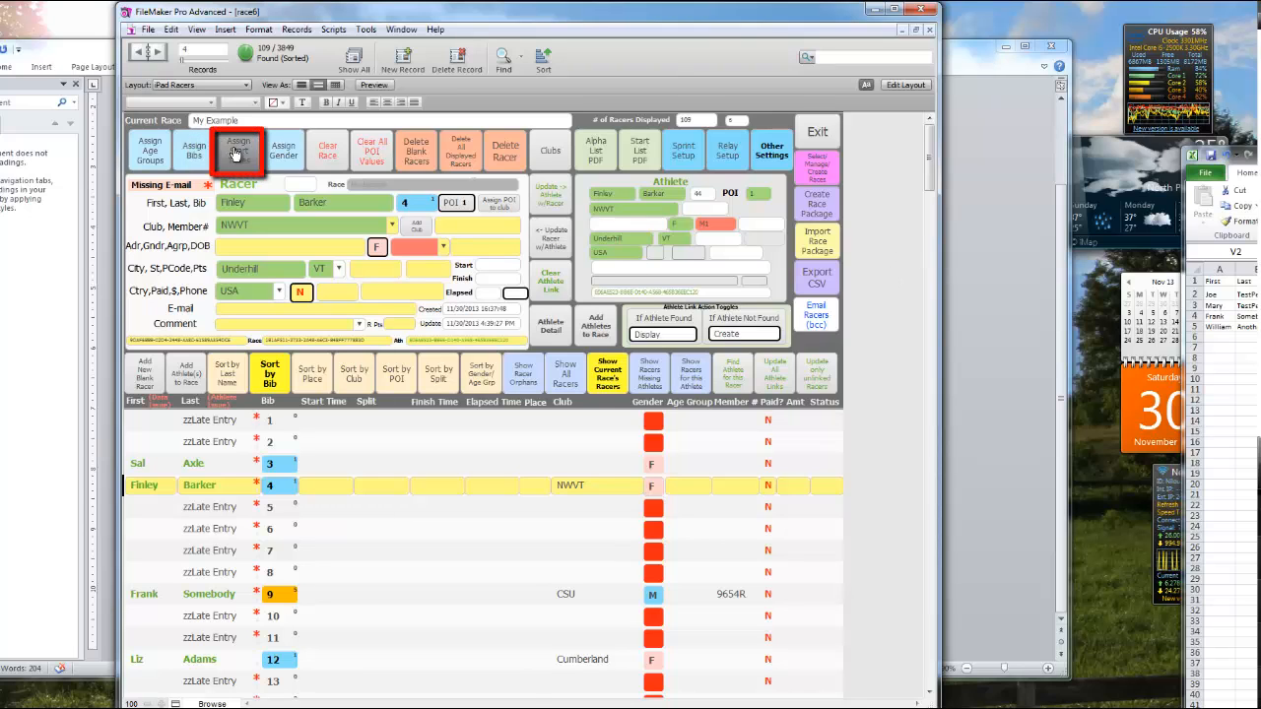
- Open the start time assignment for the race and set the starting time to 13:00:00
click(235, 153)
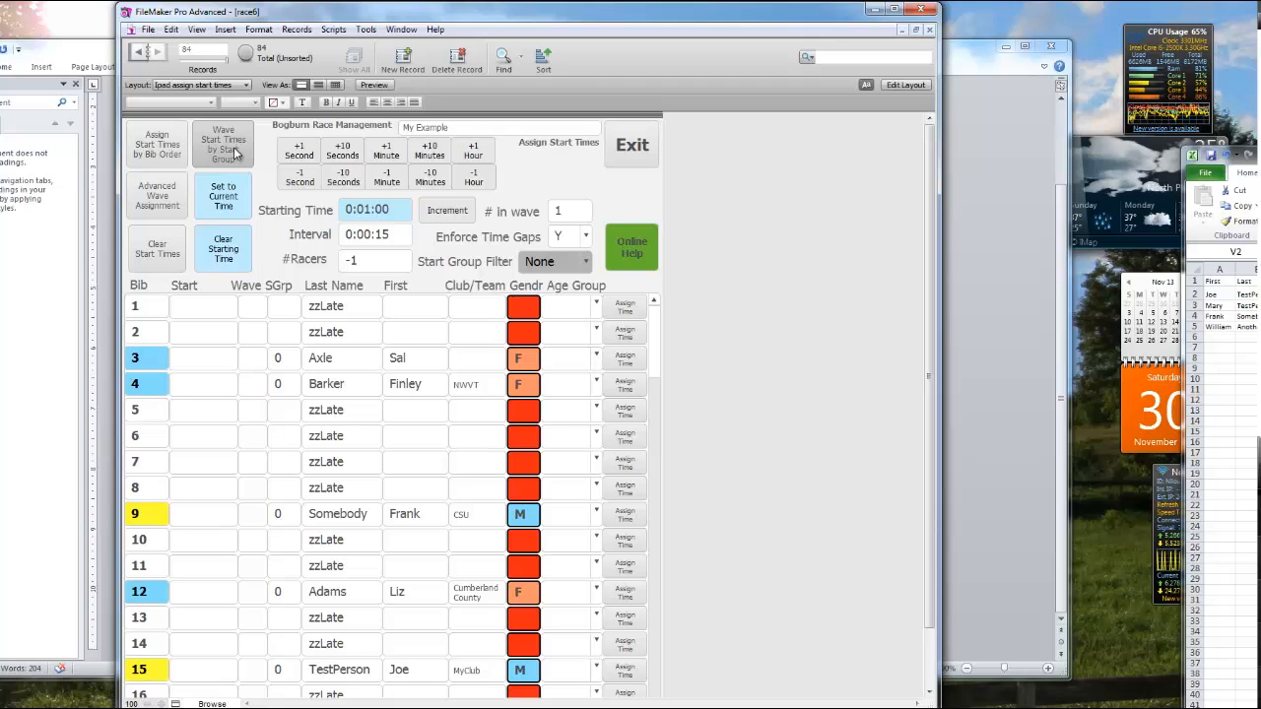
click(394, 209)
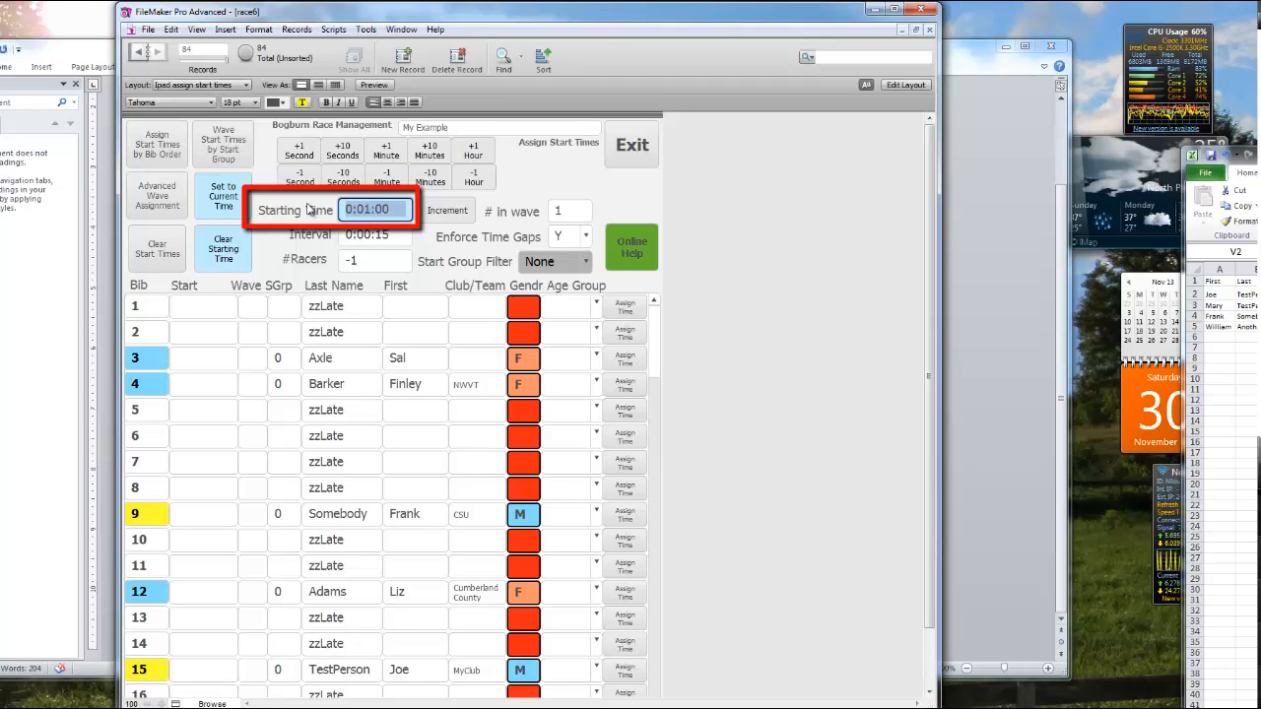
text(12)
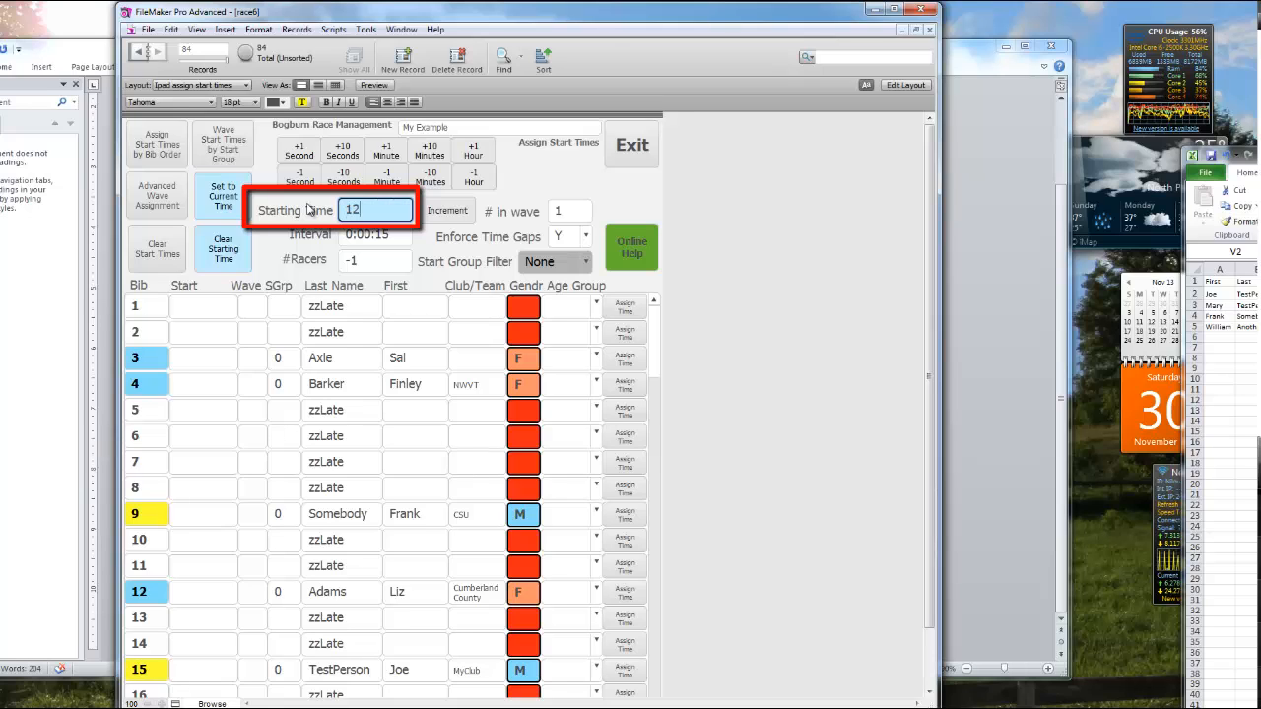
key(BackSpace)
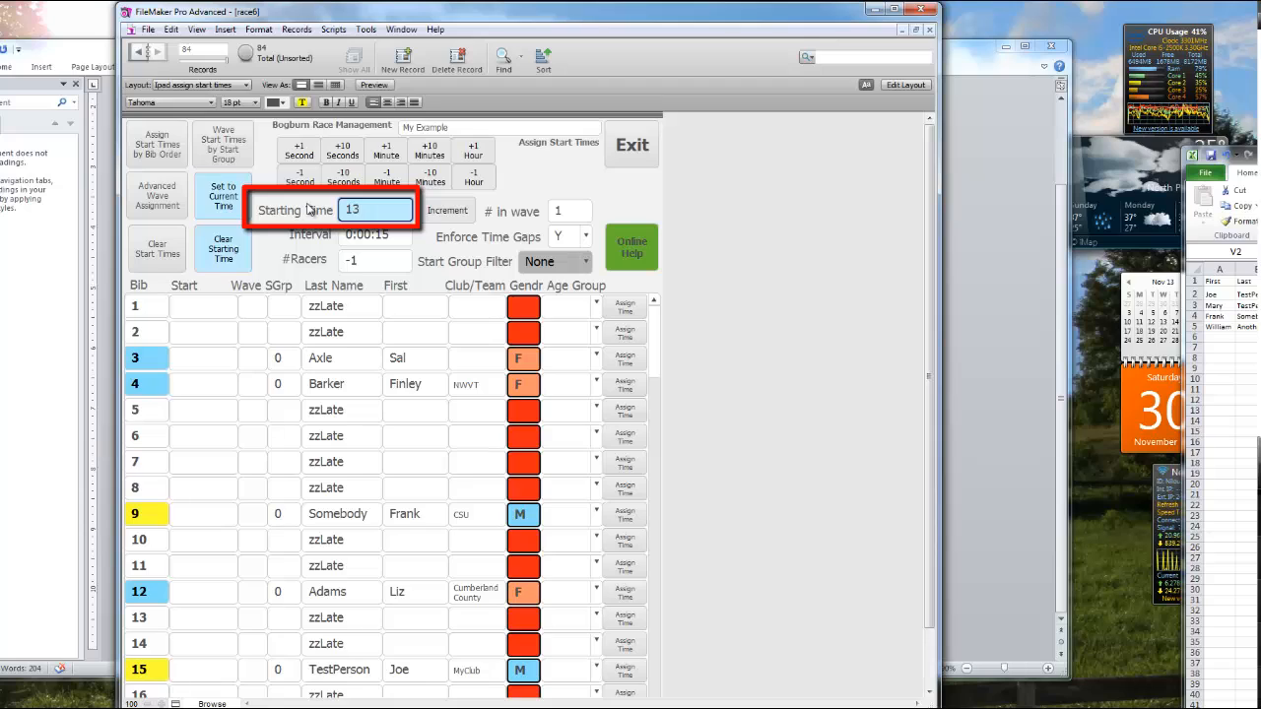
text(3:00)
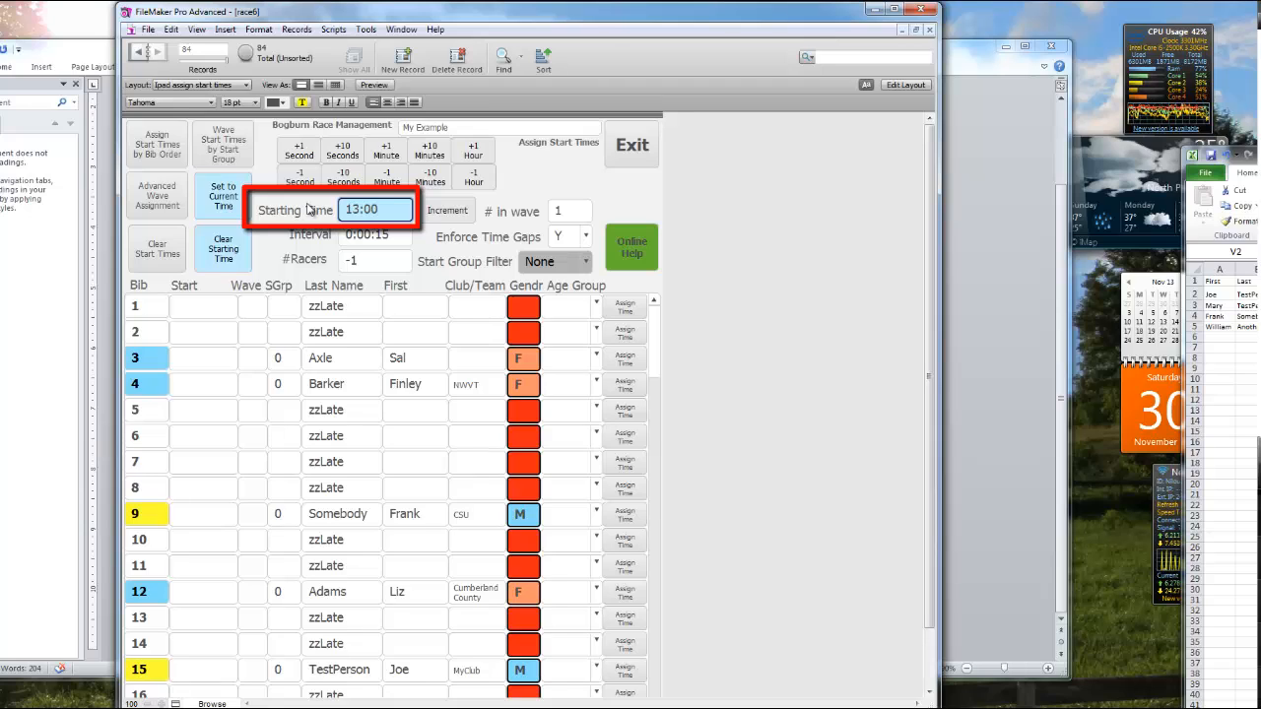
text(:00)
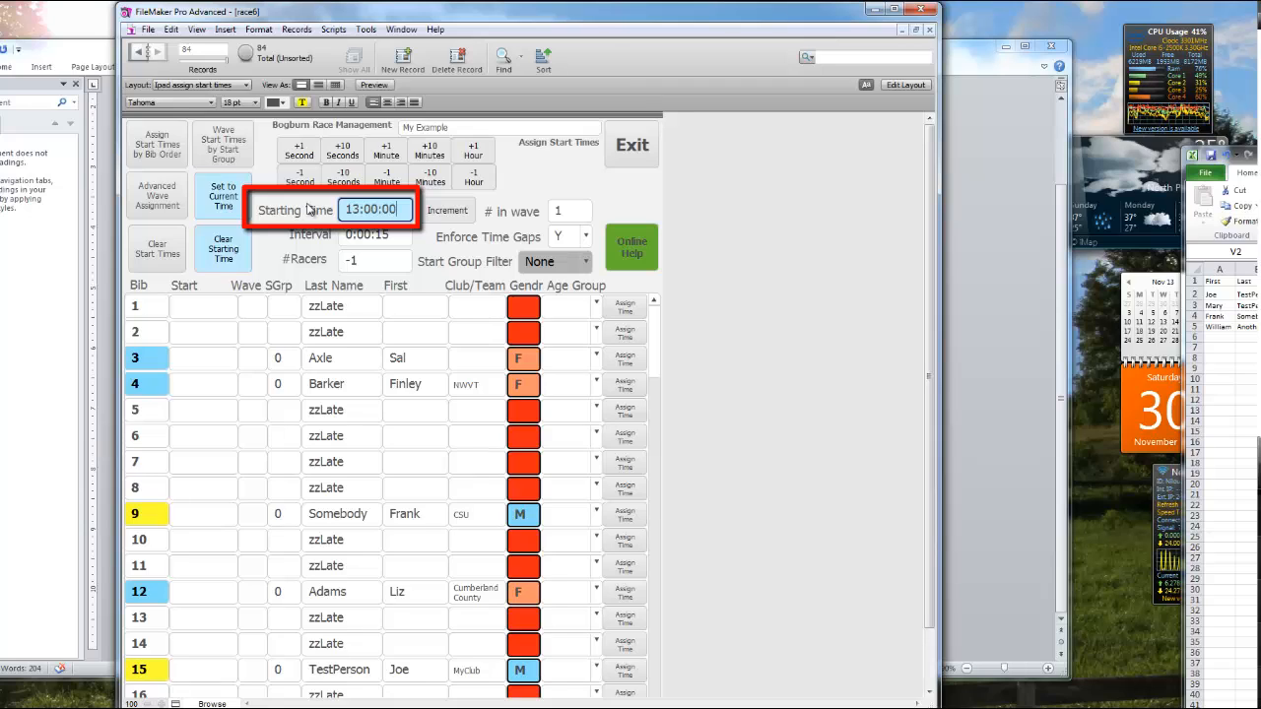
- Set the start interval to 0:00:30 and assign start times to all racers by bib order
click(390, 234)
key(BackSpace)
key(BackSpace)
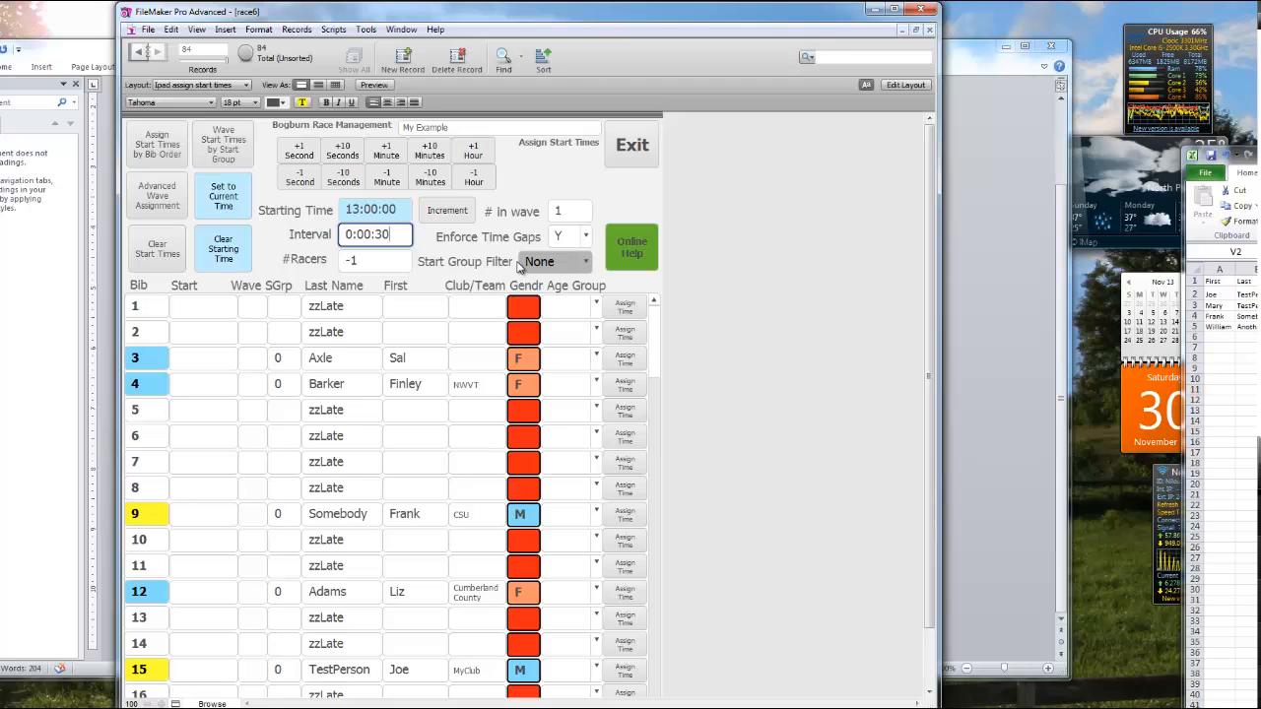
click(161, 149)
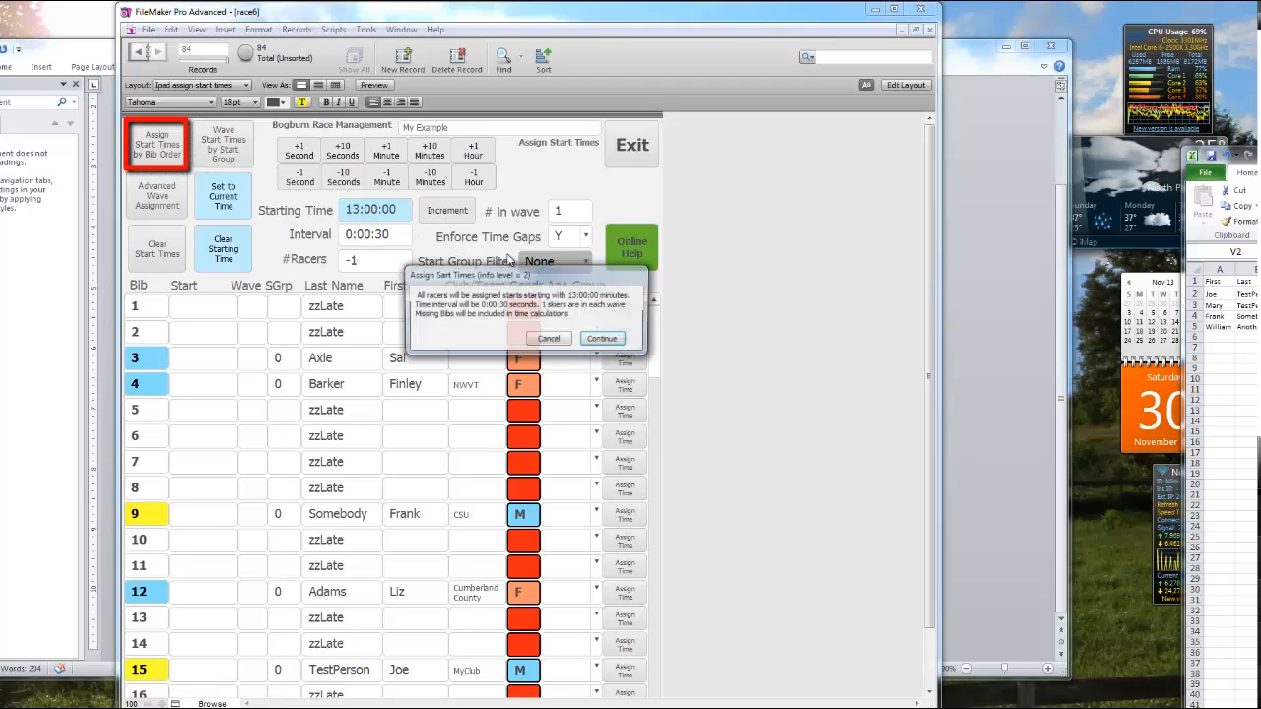
click(587, 340)
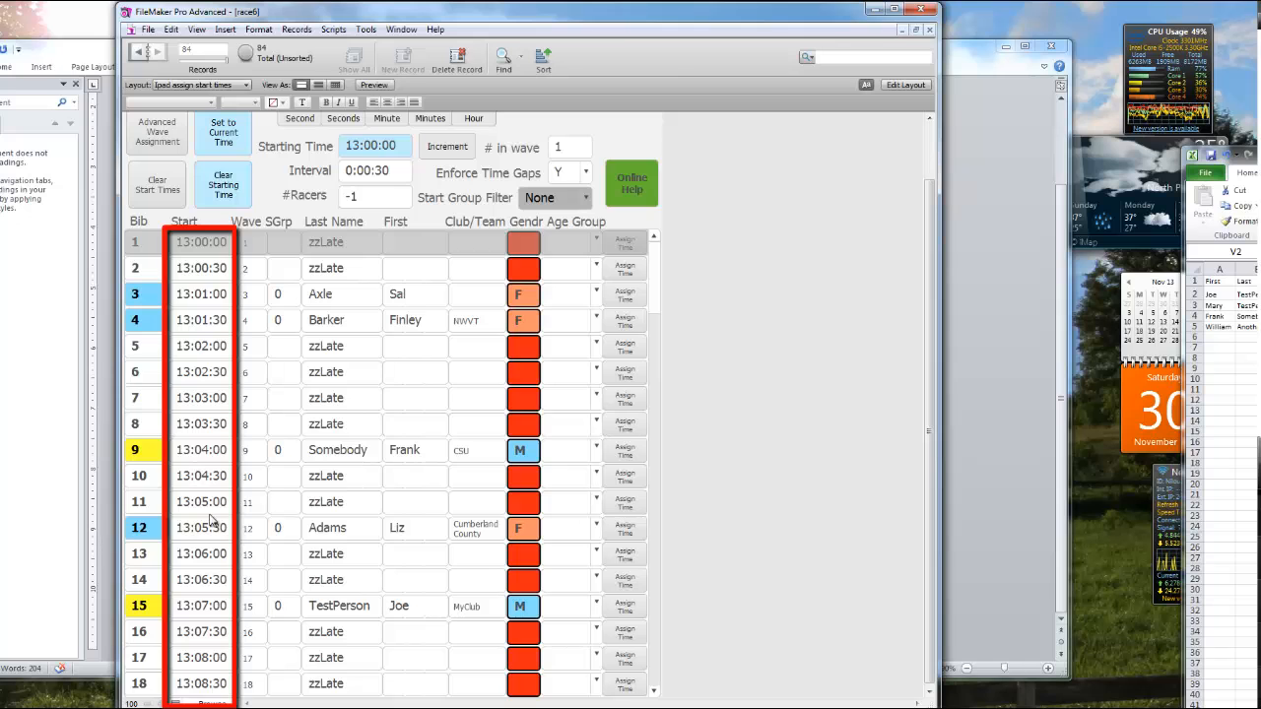
- Review the start times and wave numbers assigned to the racers throughout the list
scroll(926, 325, up, 3)
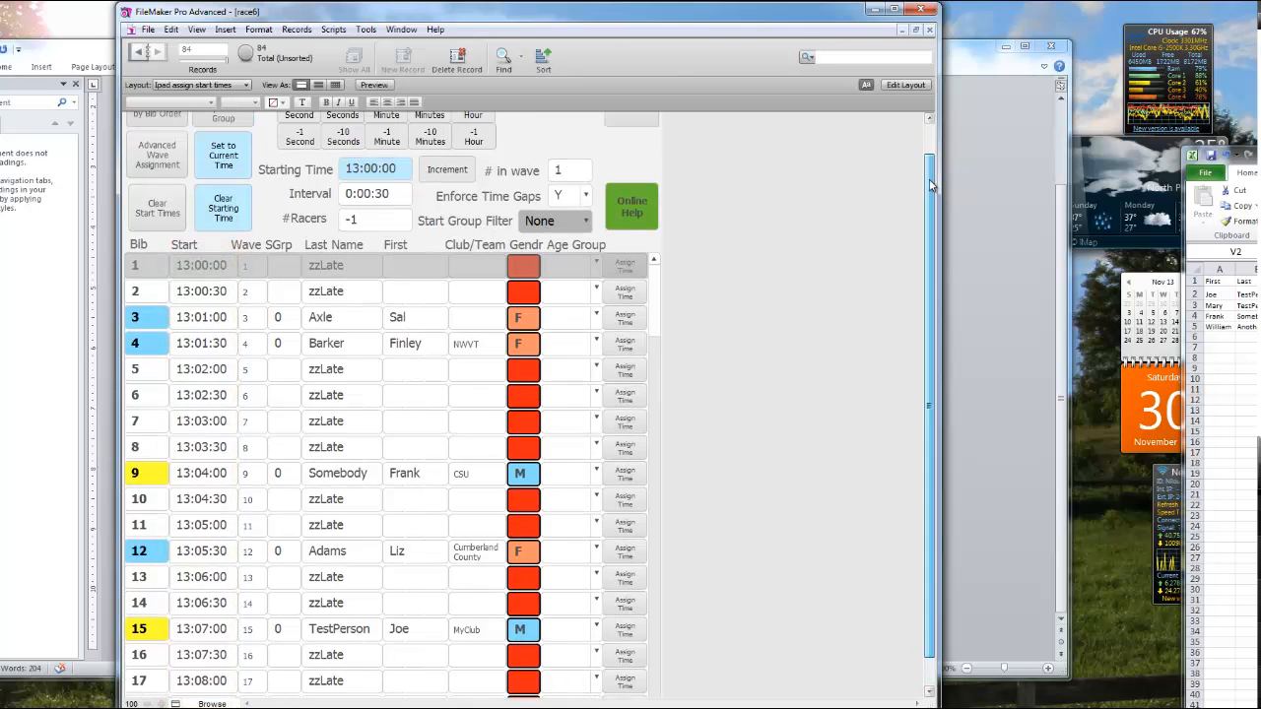
scroll(926, 325, down, 3)
scroll(936, 343, up, 3)
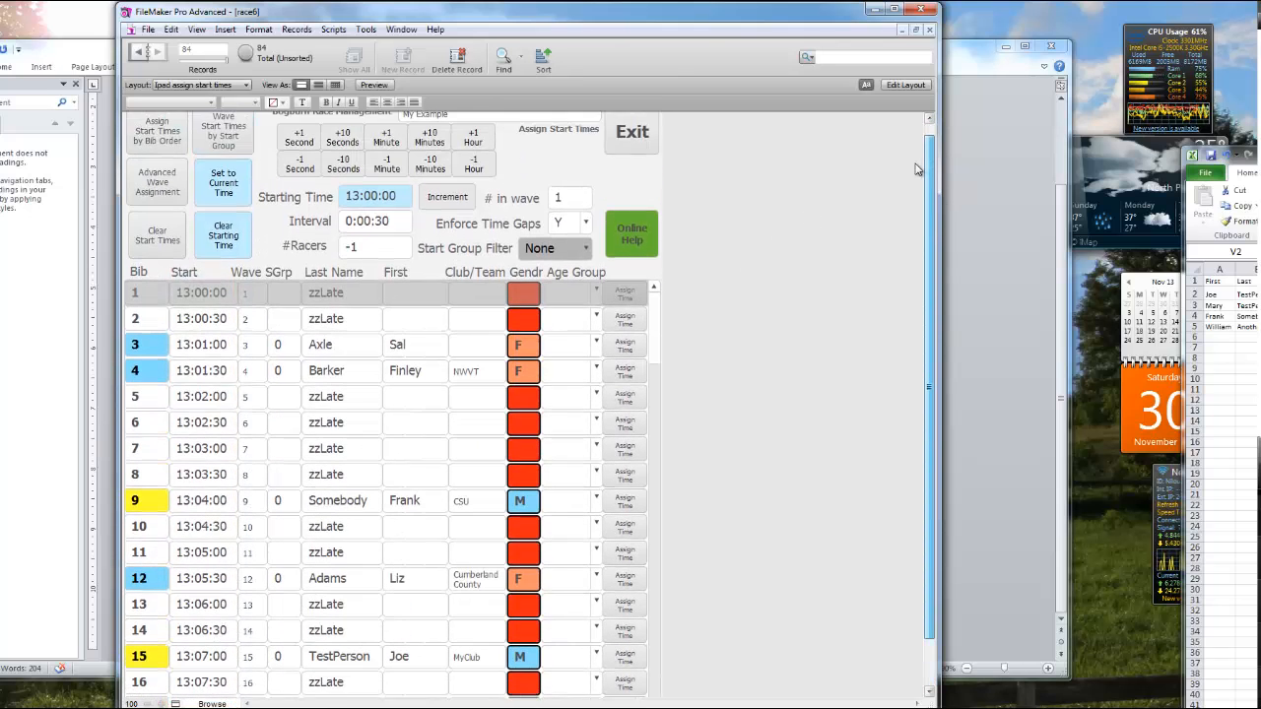
scroll(930, 345, down, 3)
scroll(660, 309, down, 5)
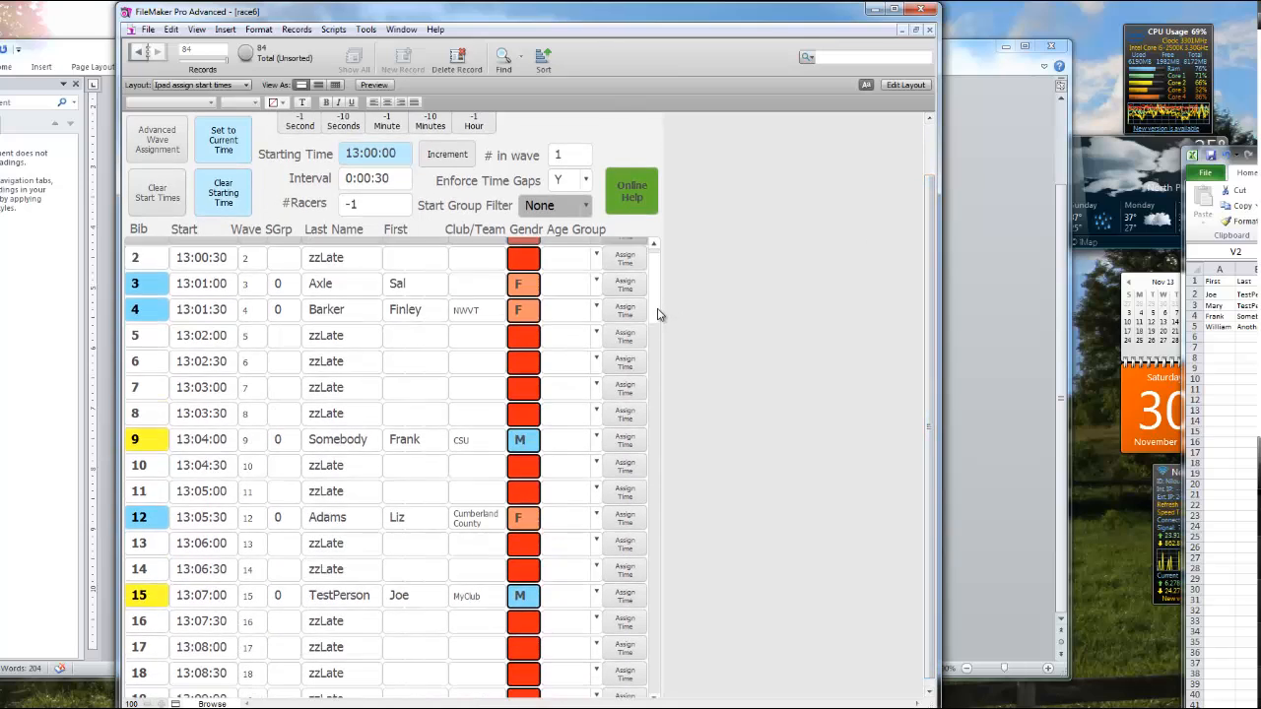
scroll(670, 382, down, 7)
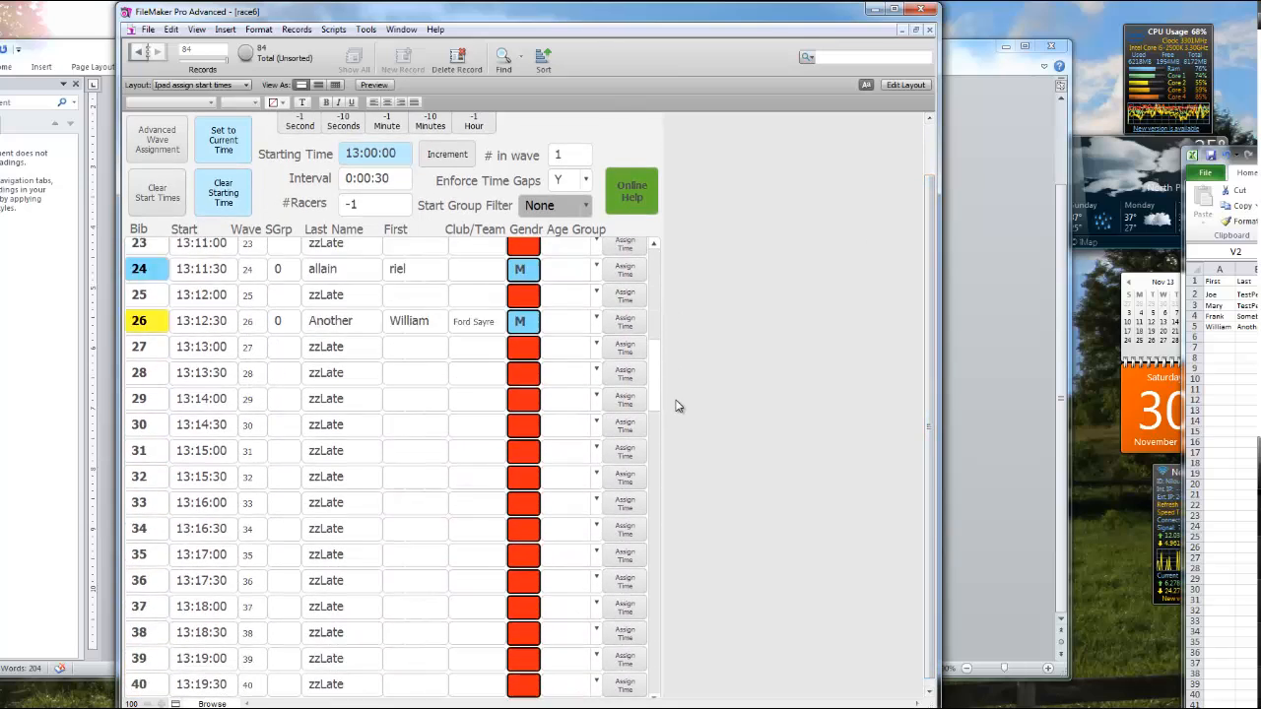
scroll(684, 468, down, 1)
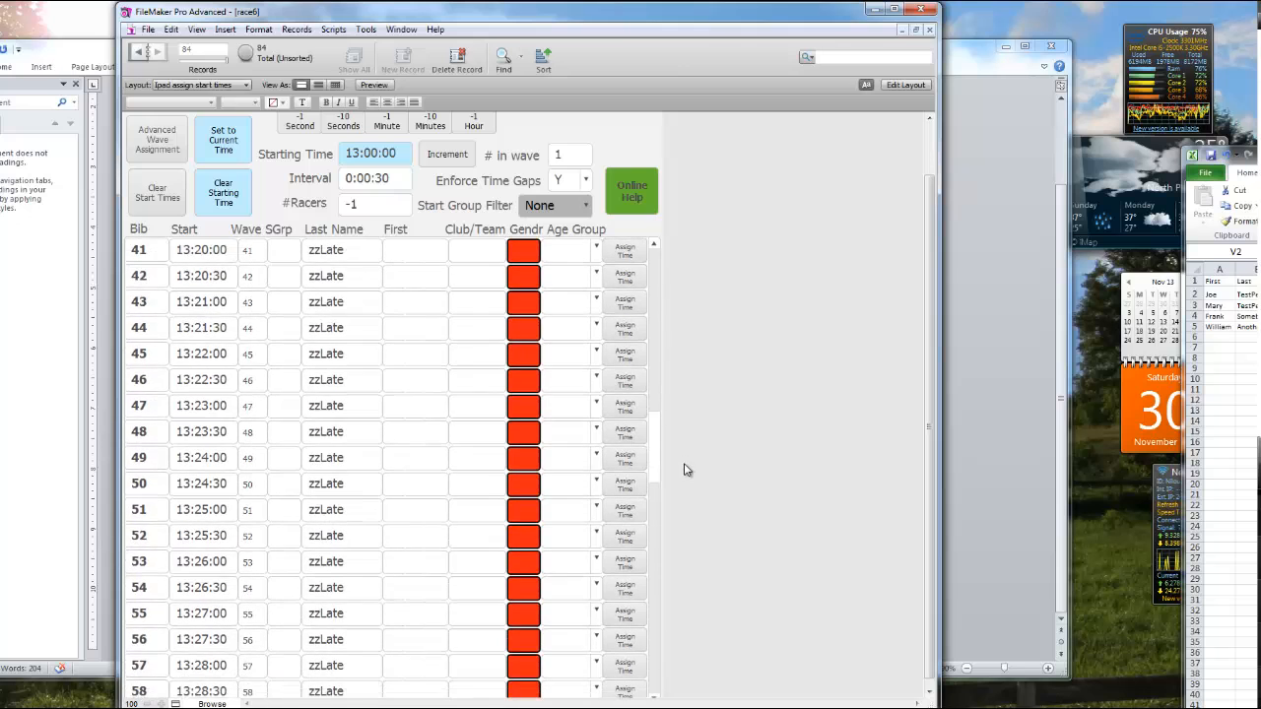
scroll(678, 394, up, 13)
scroll(668, 296, up, 1)
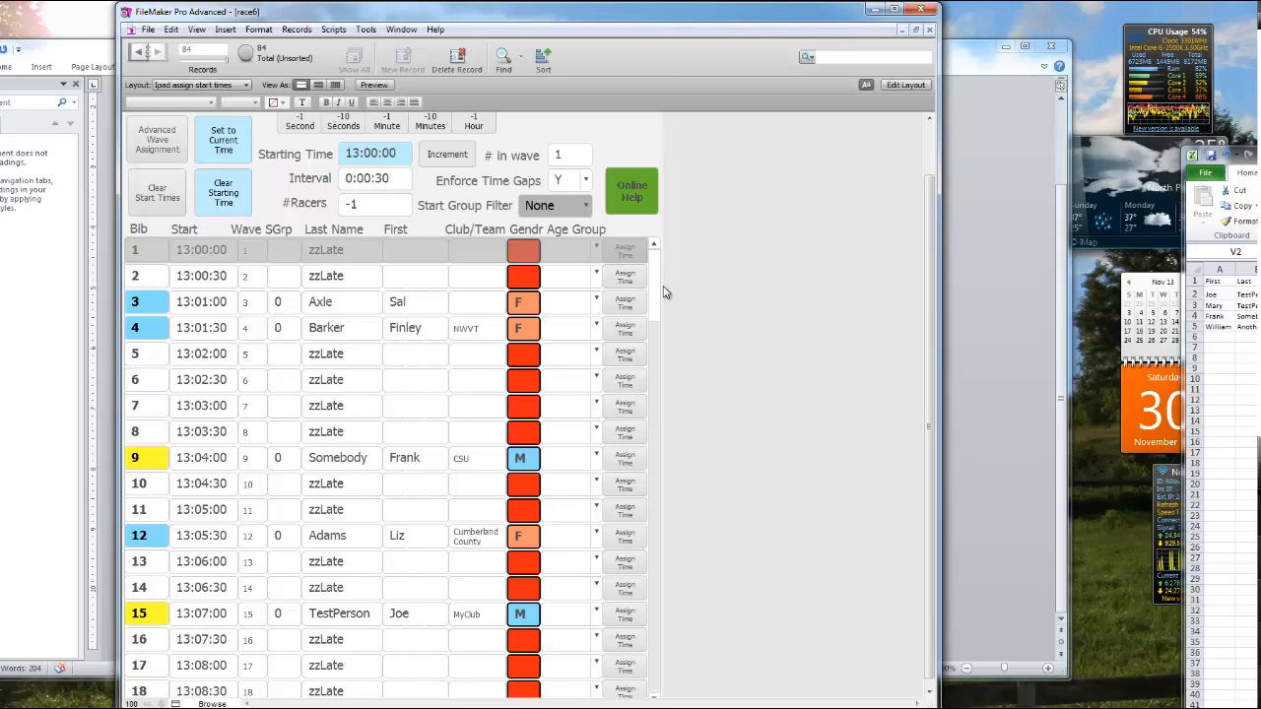
scroll(778, 232, up, 2)
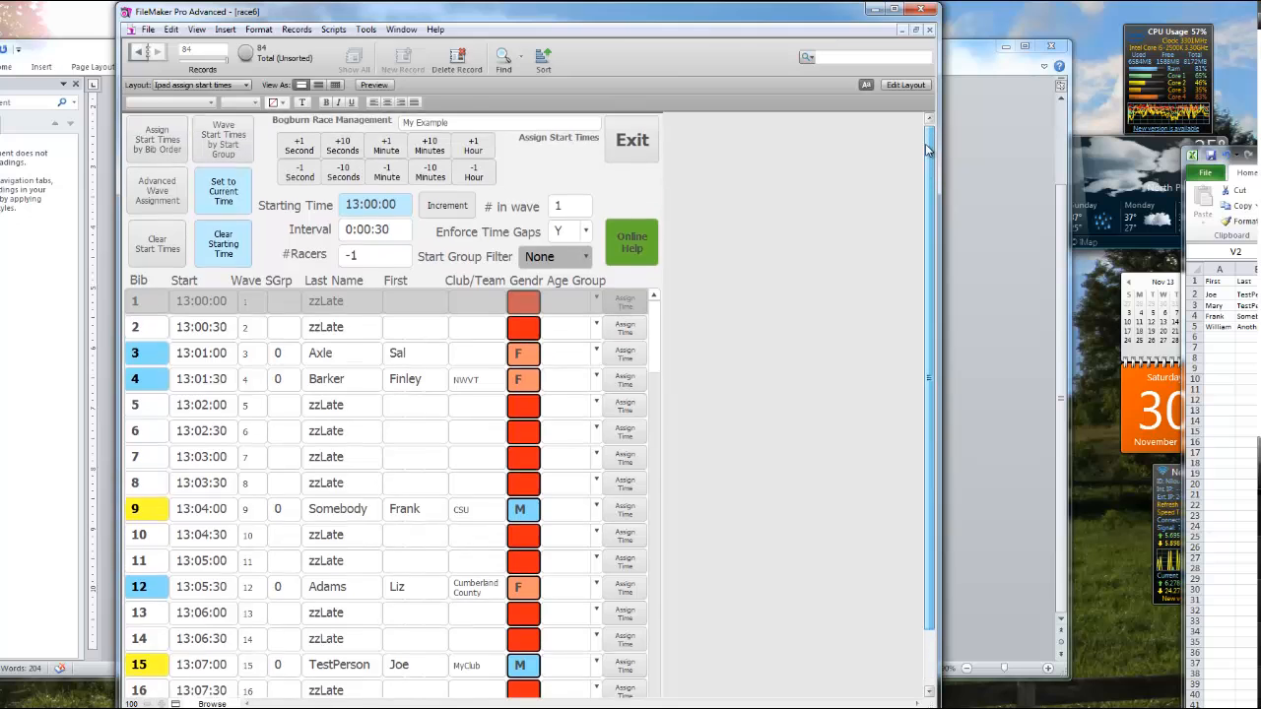
- Leave the start time assignment and the racer list, and open the race clock settings of the My Example race
click(635, 147)
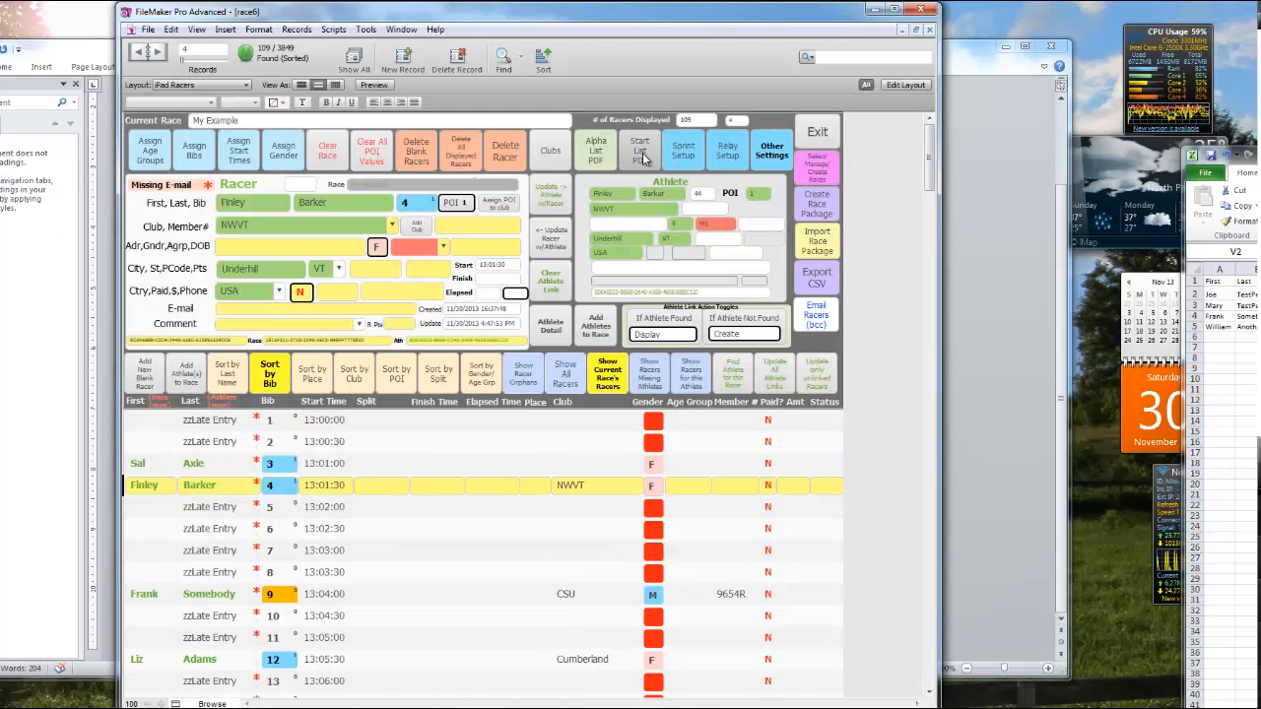
click(813, 136)
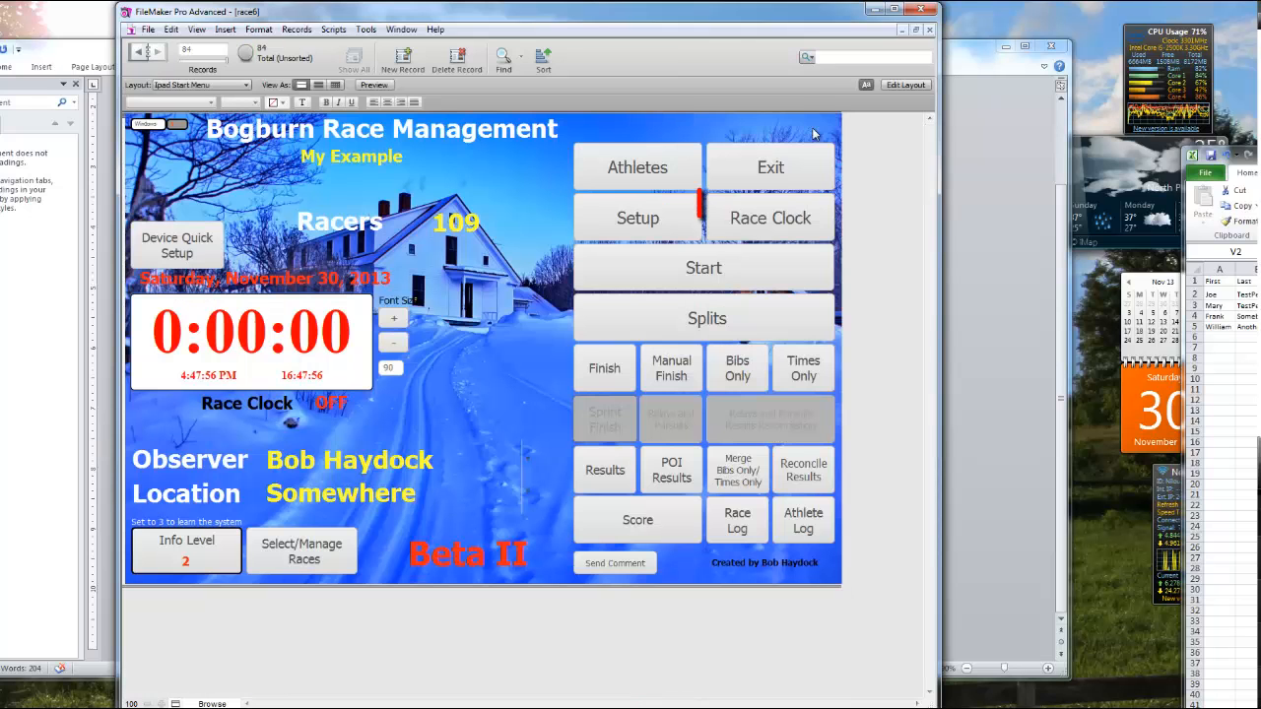
click(764, 226)
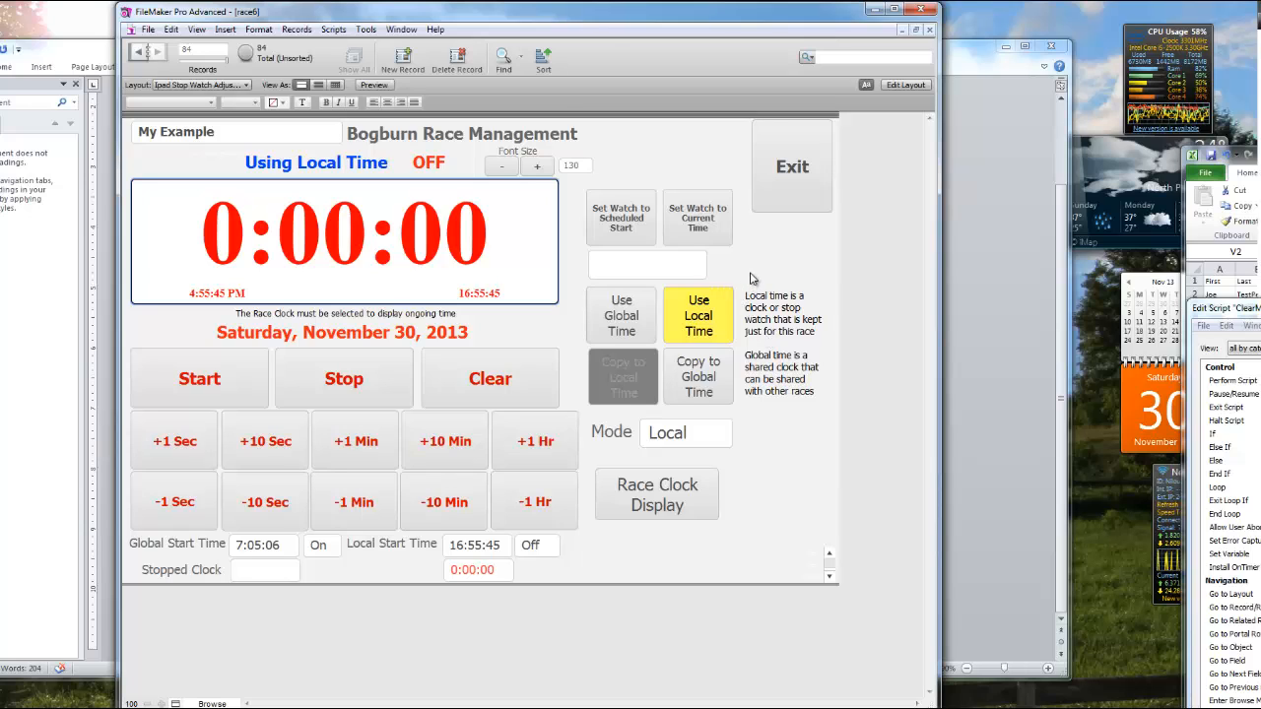
- Set the local race clock to the current time and move it back by 3 hours and 30 minutes
click(697, 221)
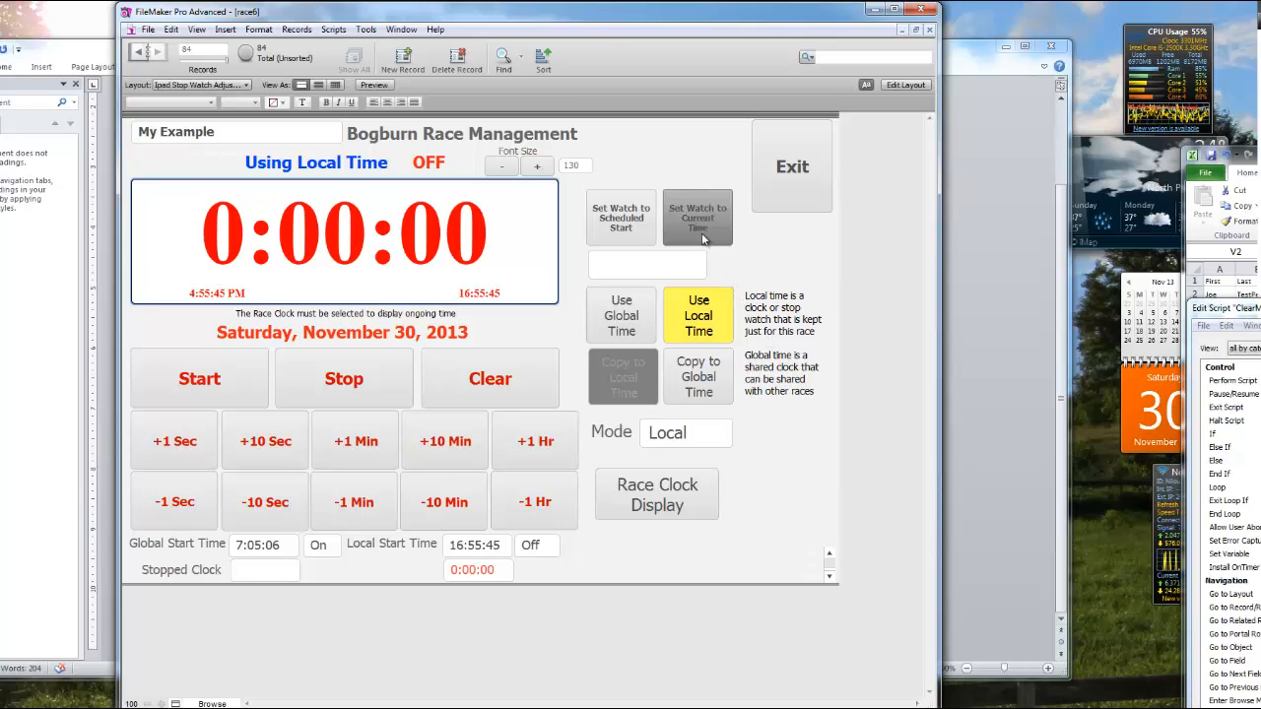
click(539, 507)
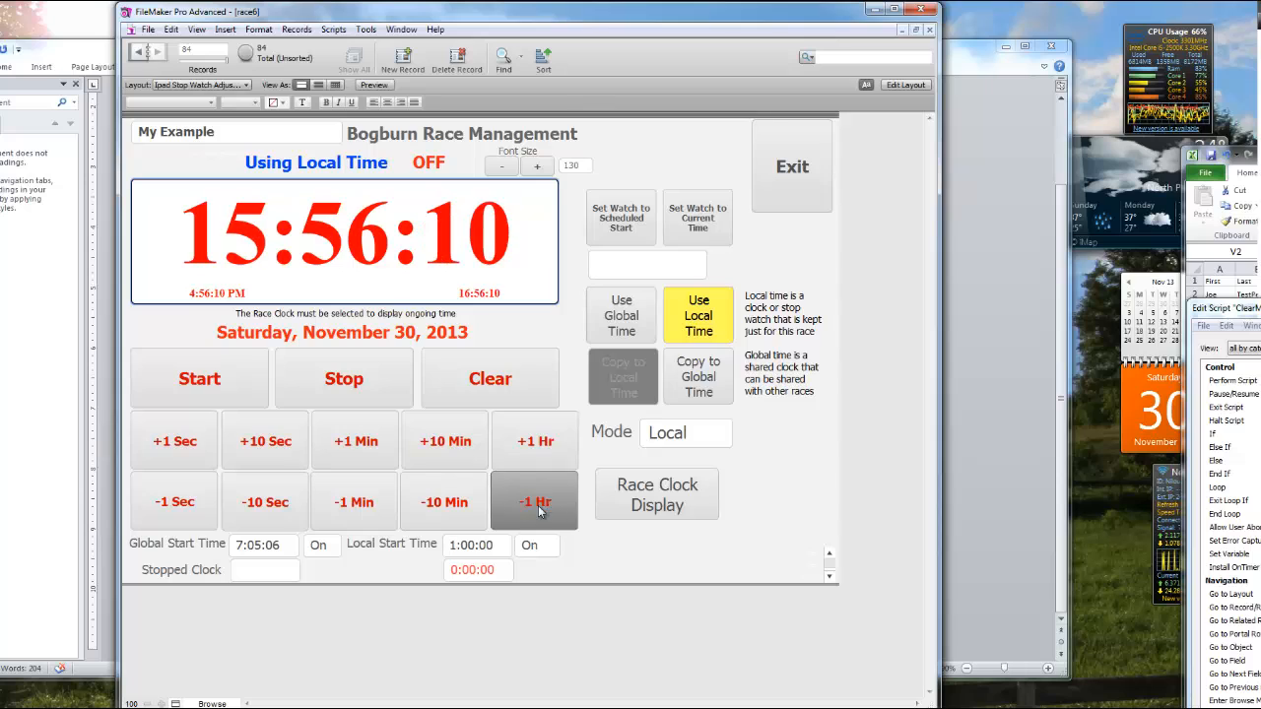
click(539, 507)
click(538, 507)
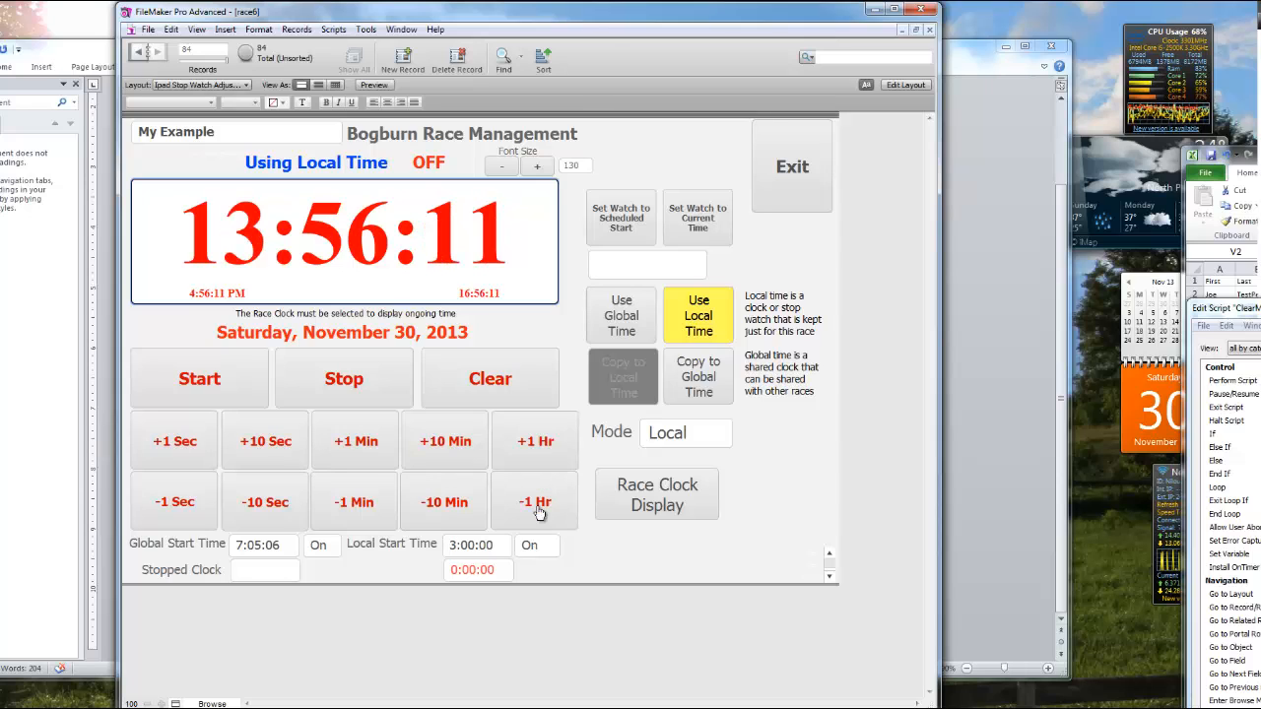
click(449, 510)
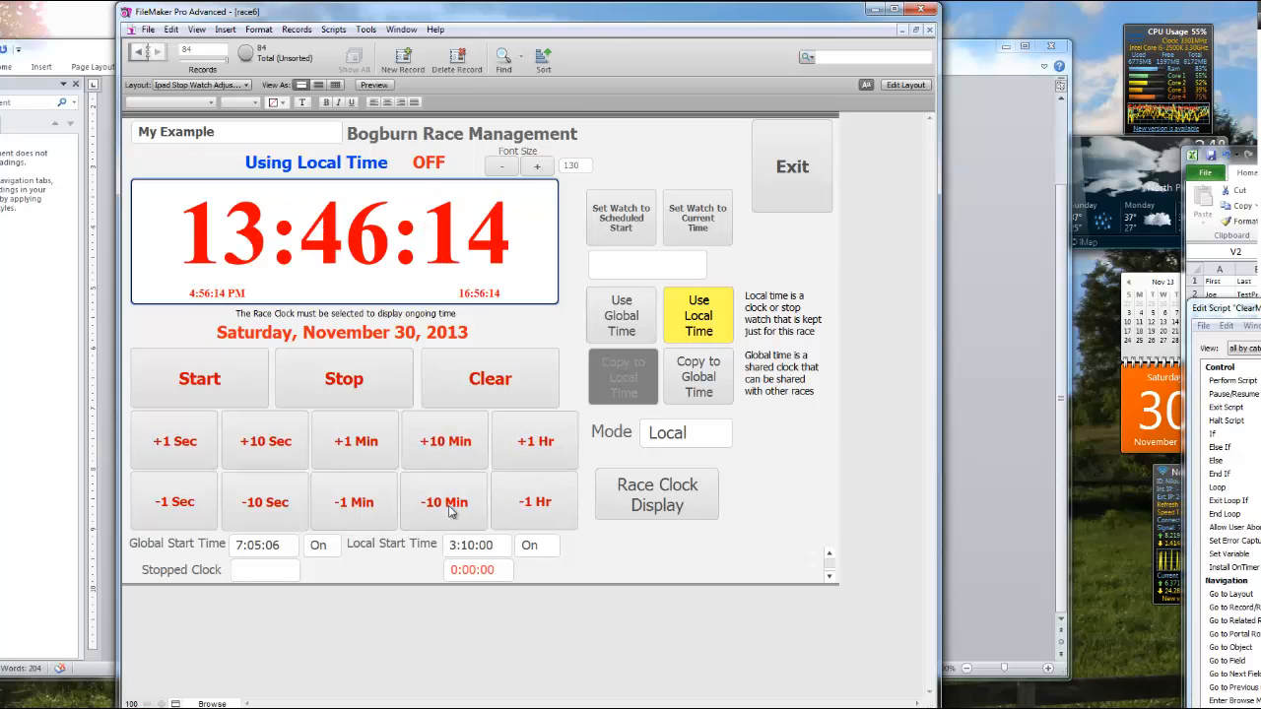
click(449, 510)
click(451, 509)
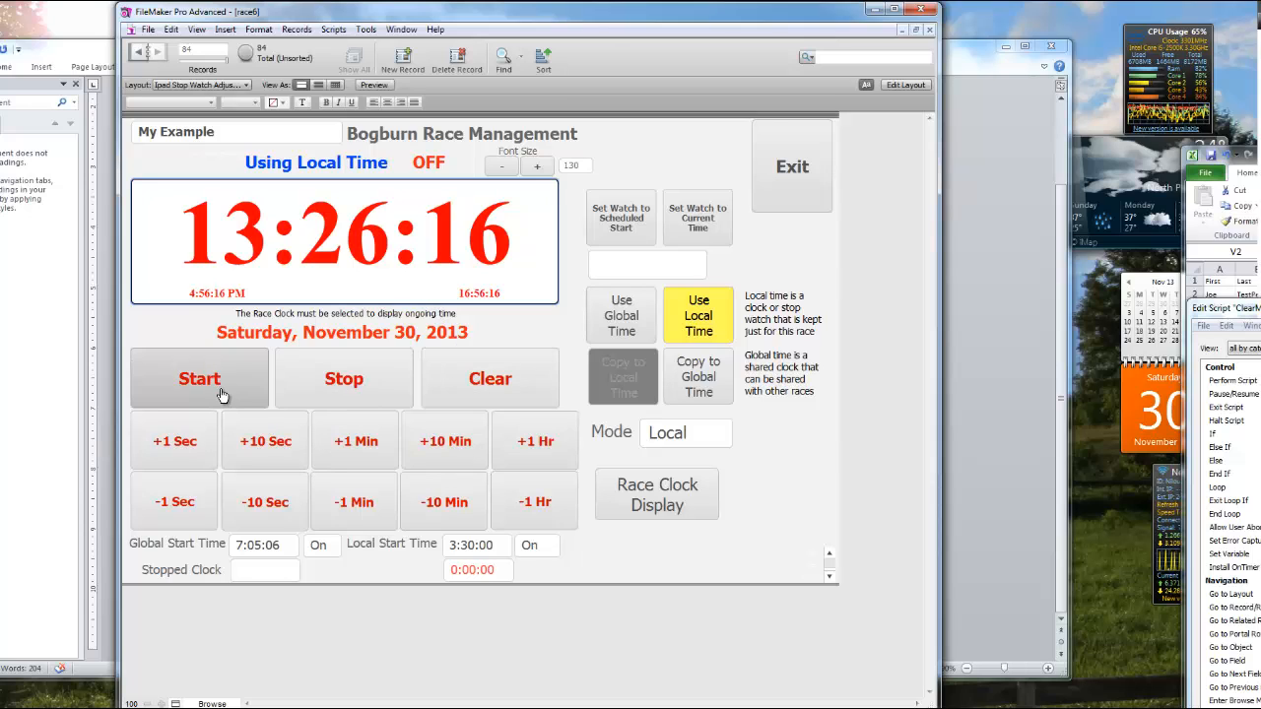
- Start the local race clock, move it forward by 10 minutes, and return to the main menu
click(222, 394)
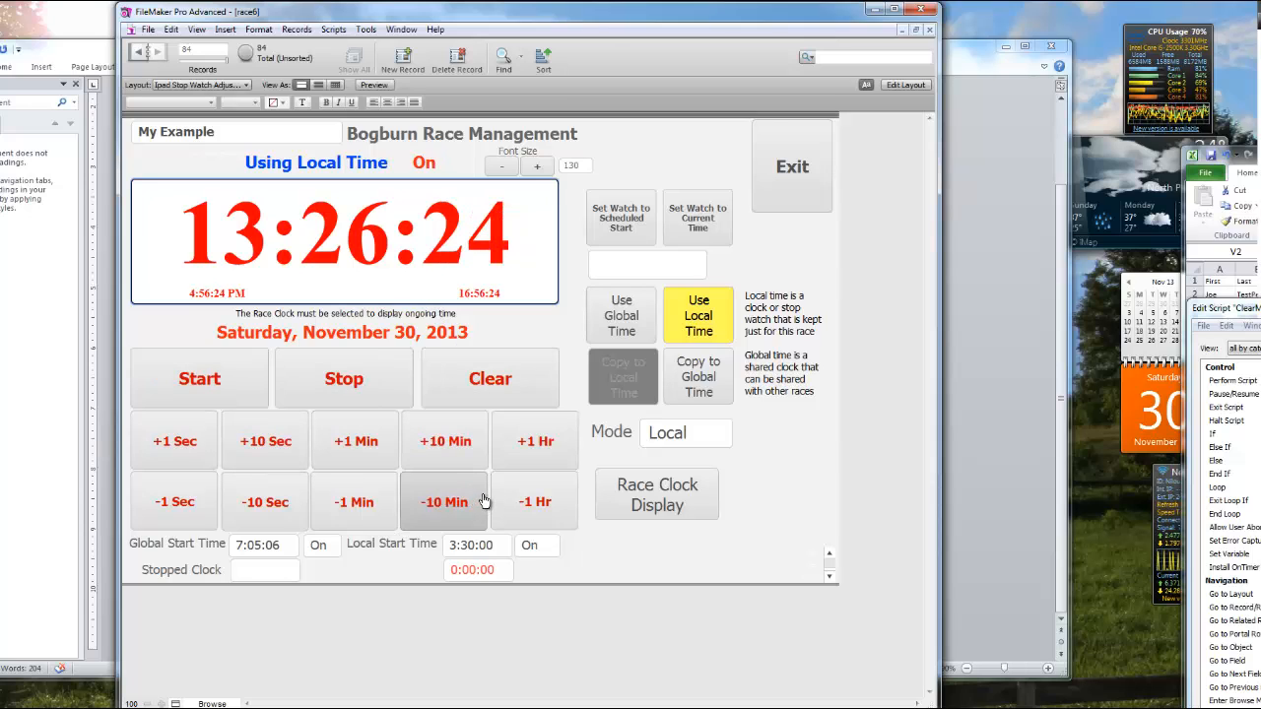
click(463, 442)
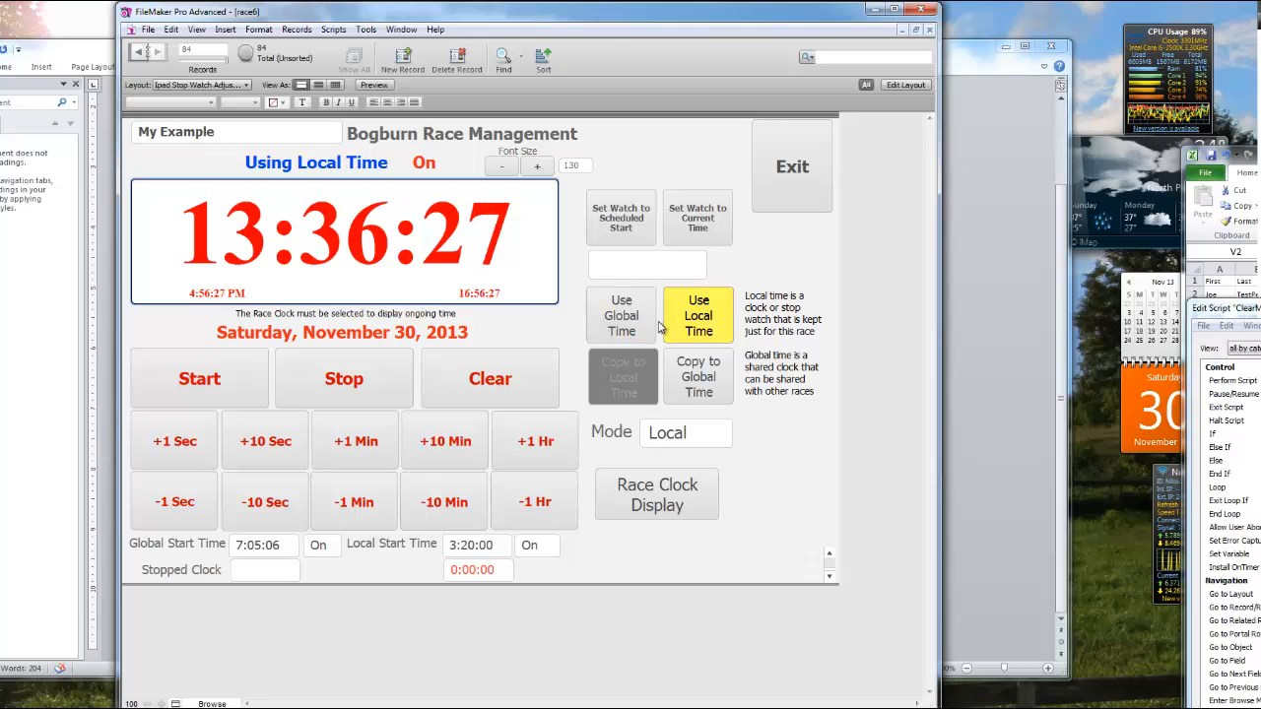
click(802, 176)
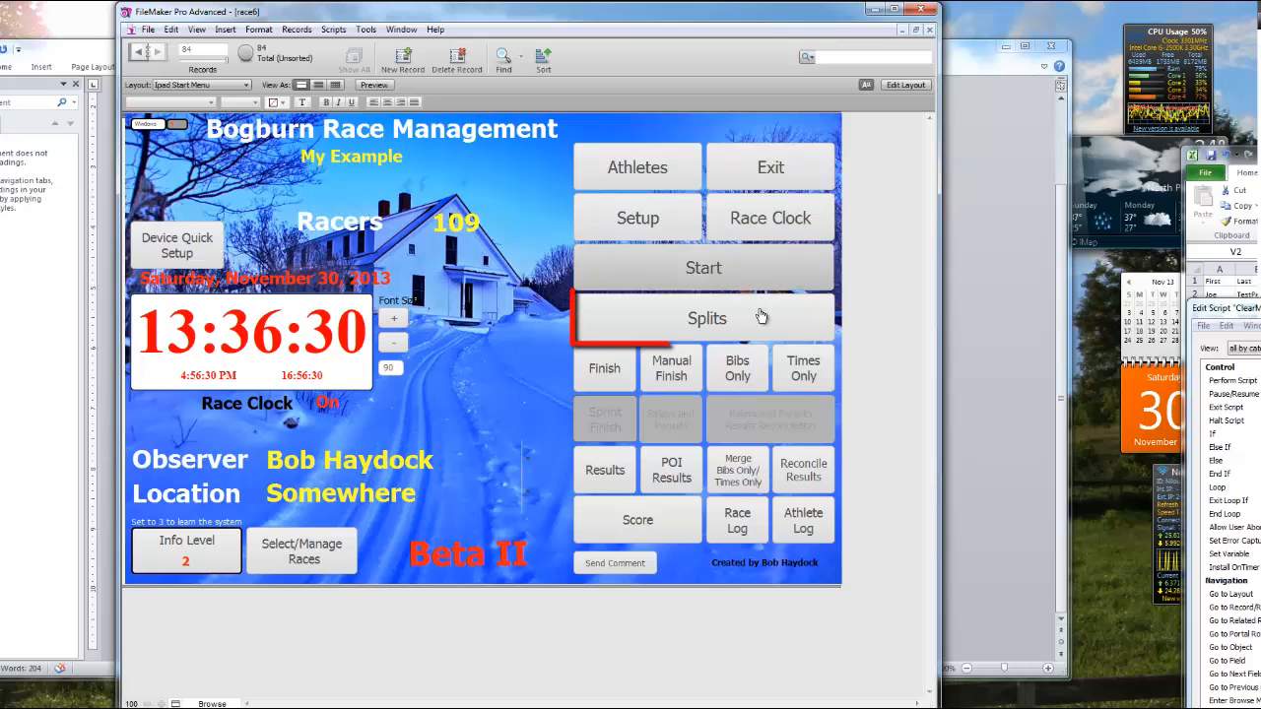
- Open the splits screen and load the racers into the race array using the defaults
click(717, 325)
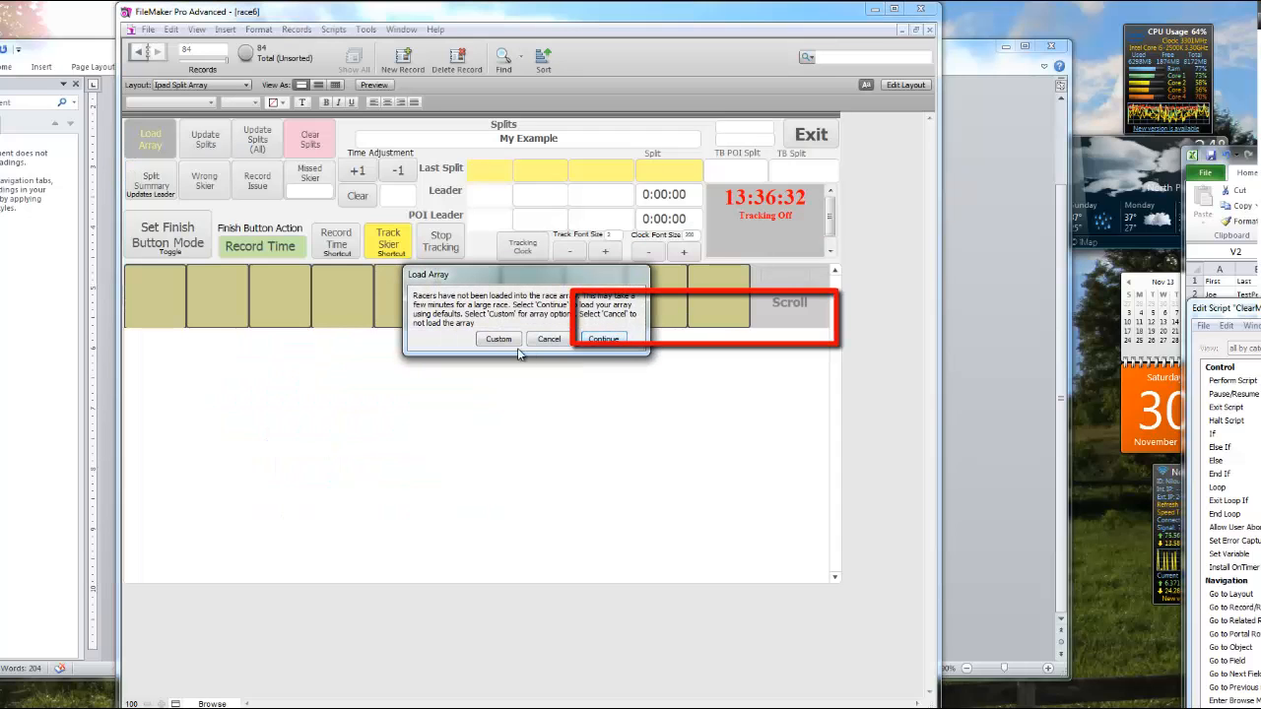
click(602, 340)
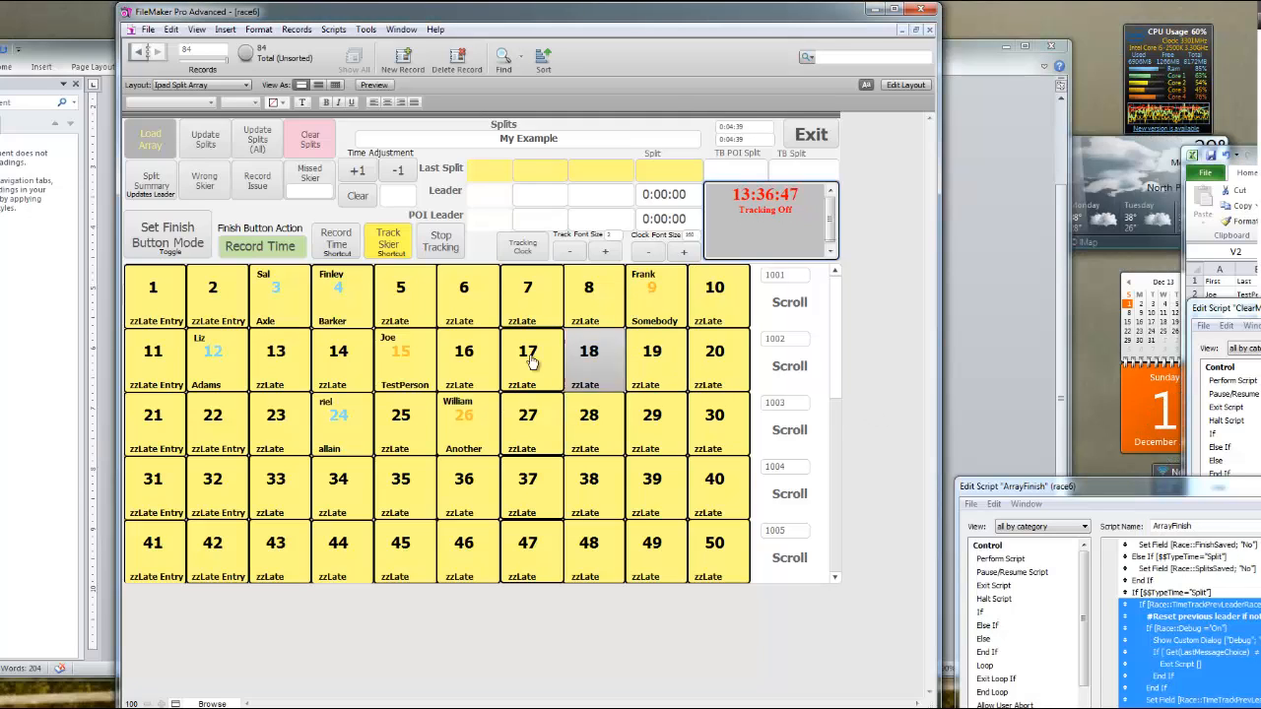
- Record split times for bibs 5, 4, 6, 7, 9, 10, 12 and 14, in that order
click(416, 303)
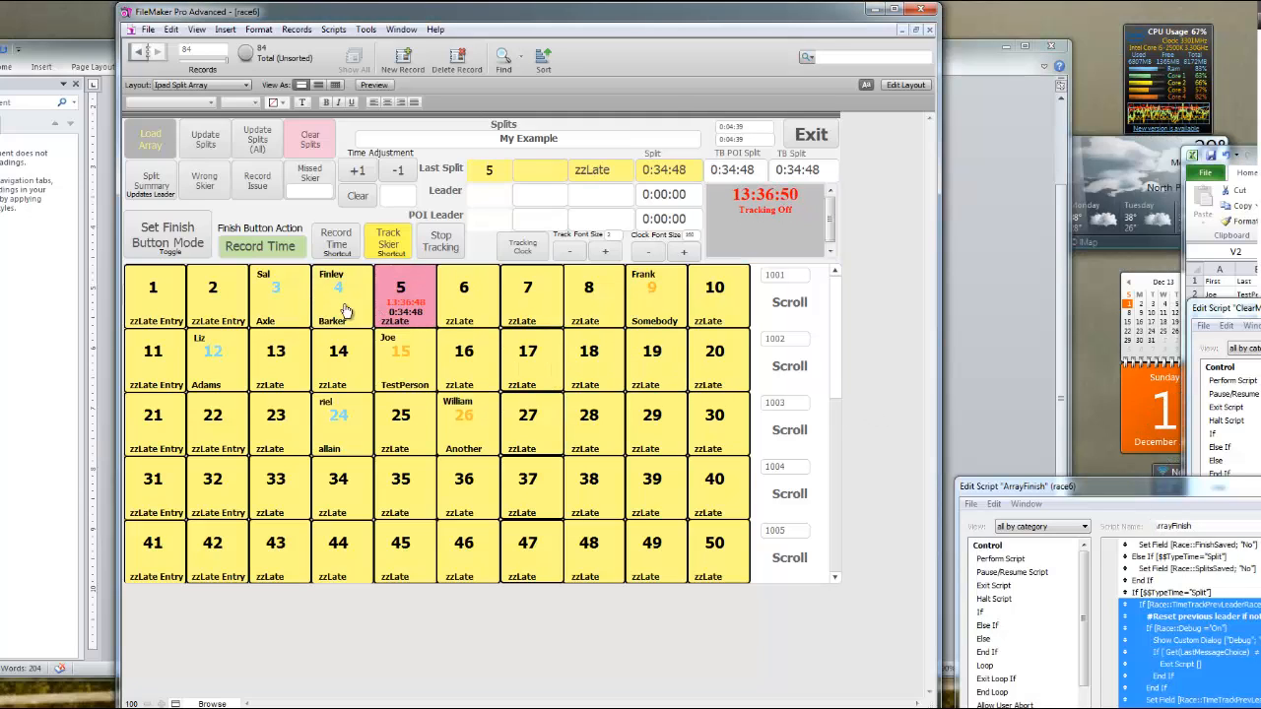
click(350, 313)
click(464, 309)
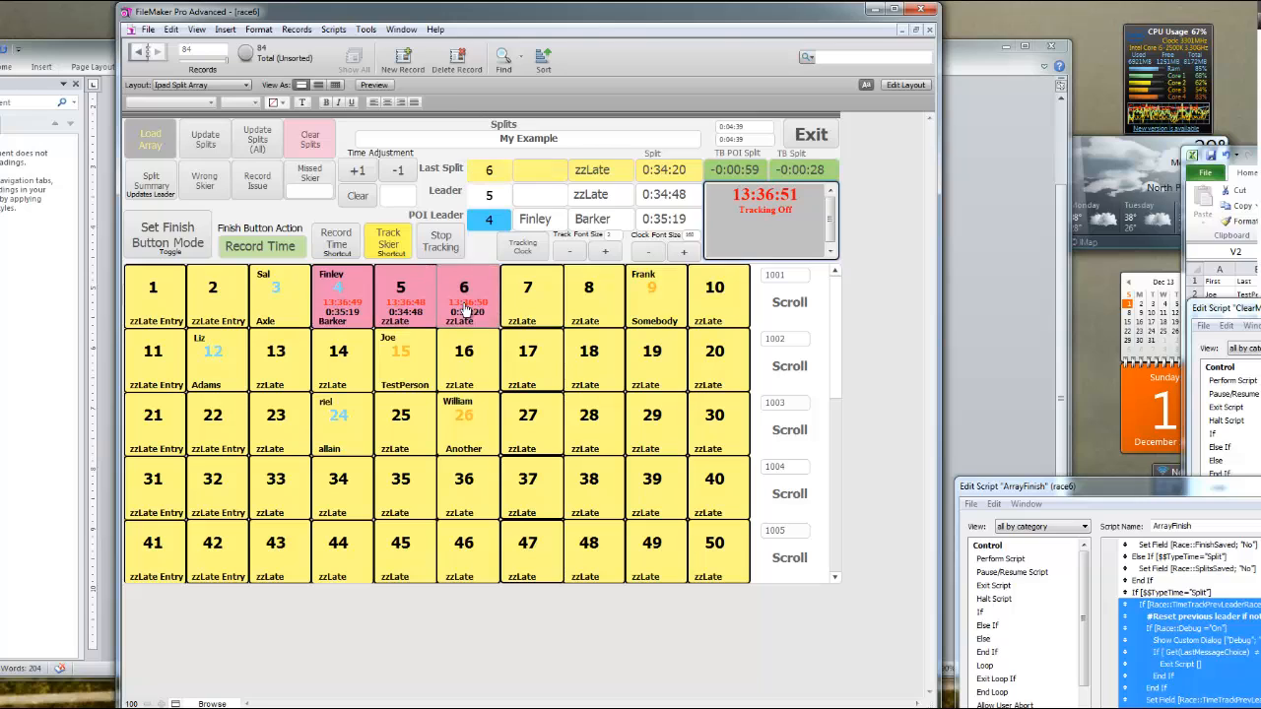
click(528, 311)
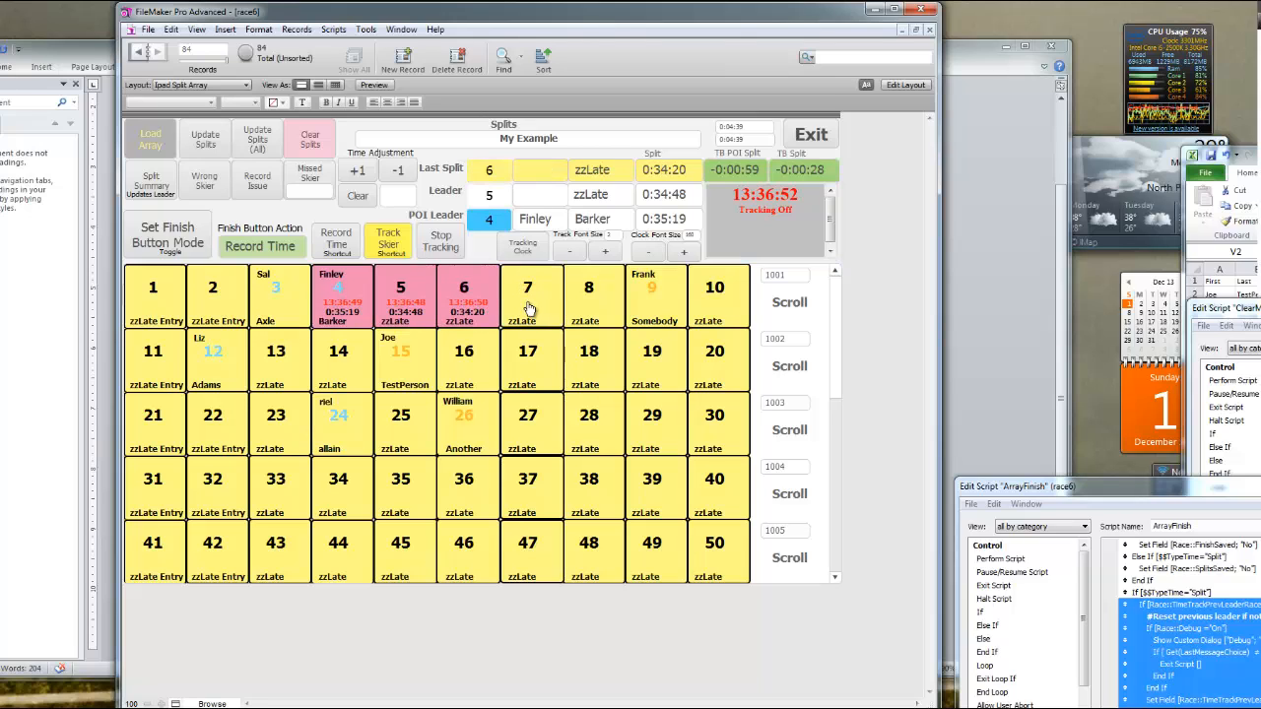
click(652, 308)
click(714, 308)
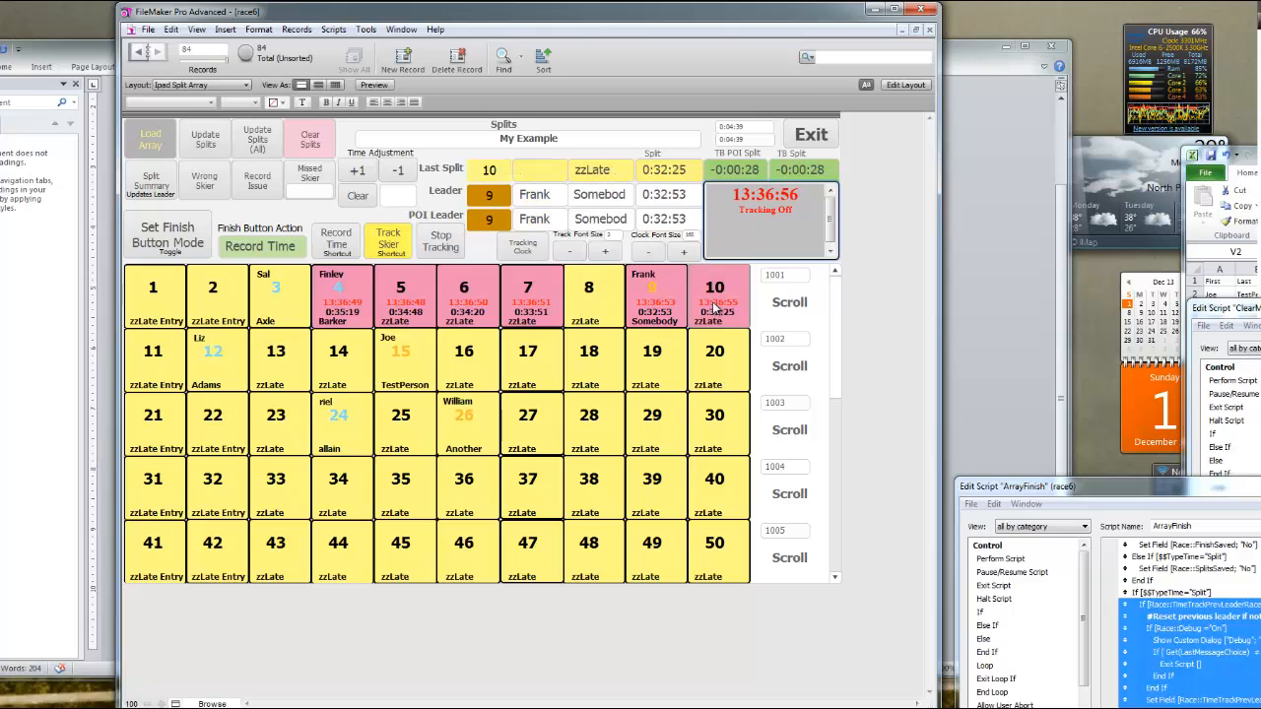
click(215, 380)
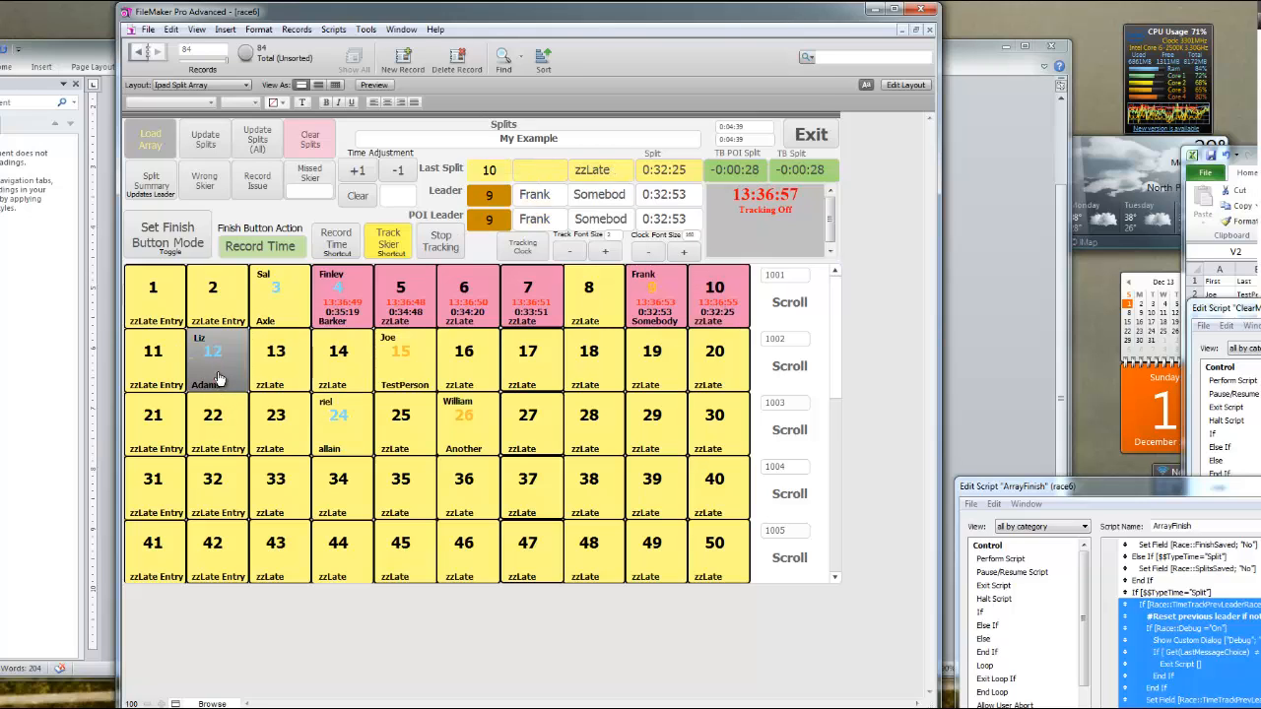
click(338, 370)
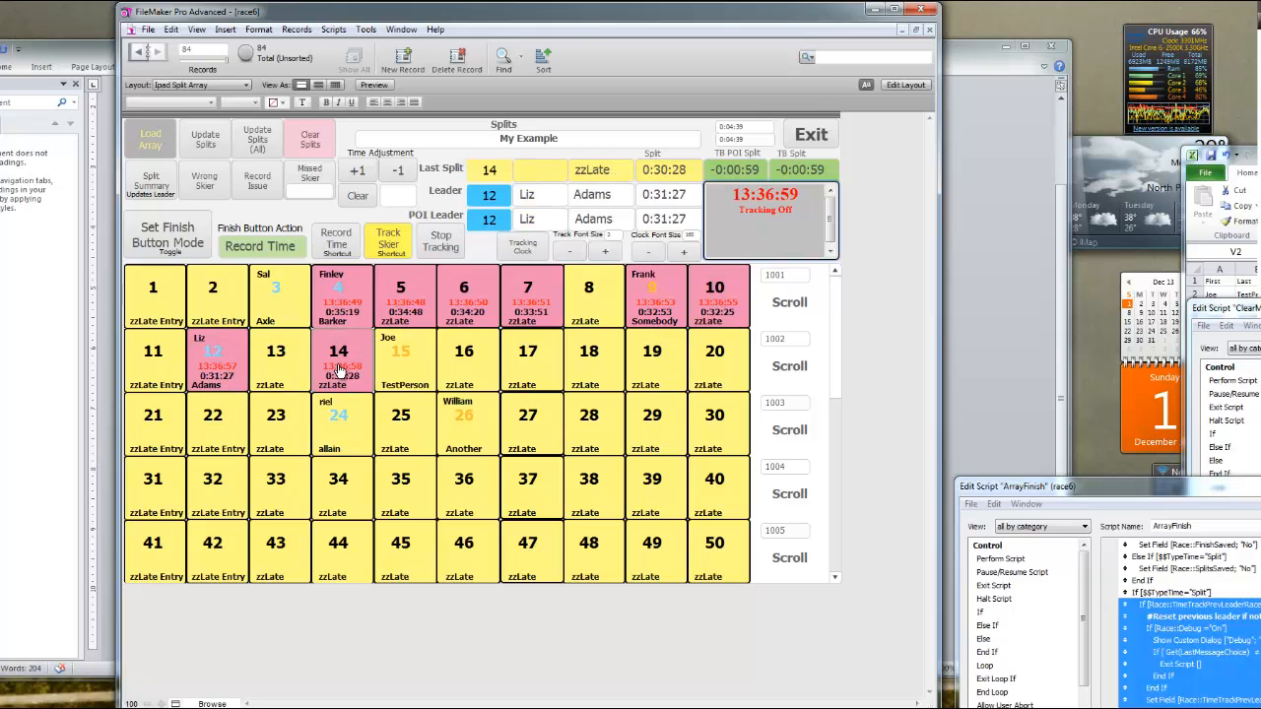
- Start tracking the skier with bib 26, view the full tracking clock, and return to the splits screen
click(392, 251)
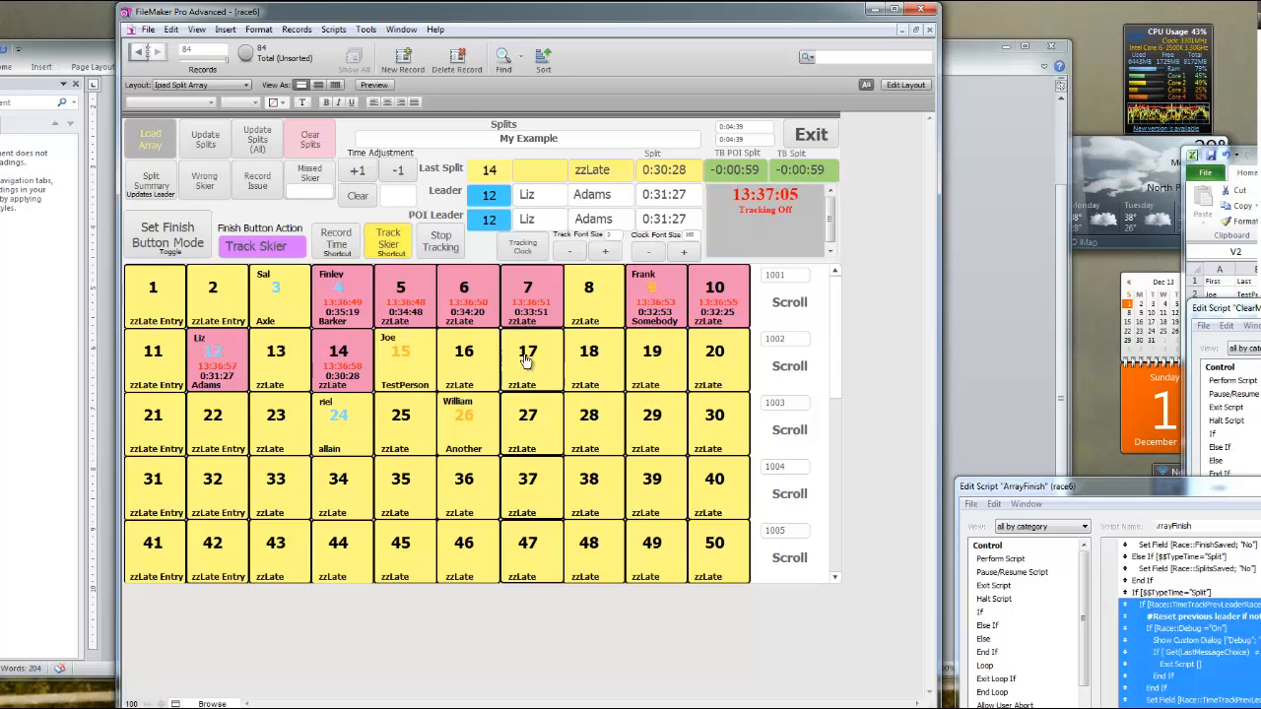
click(458, 422)
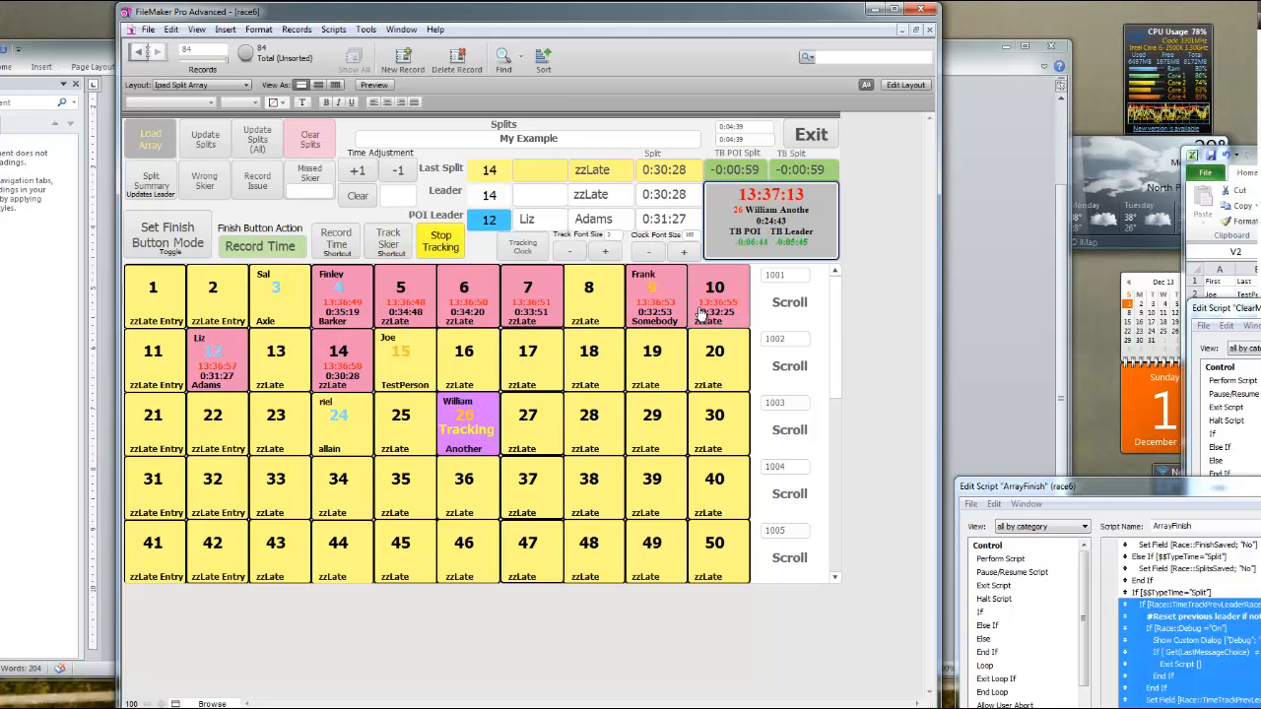
click(522, 246)
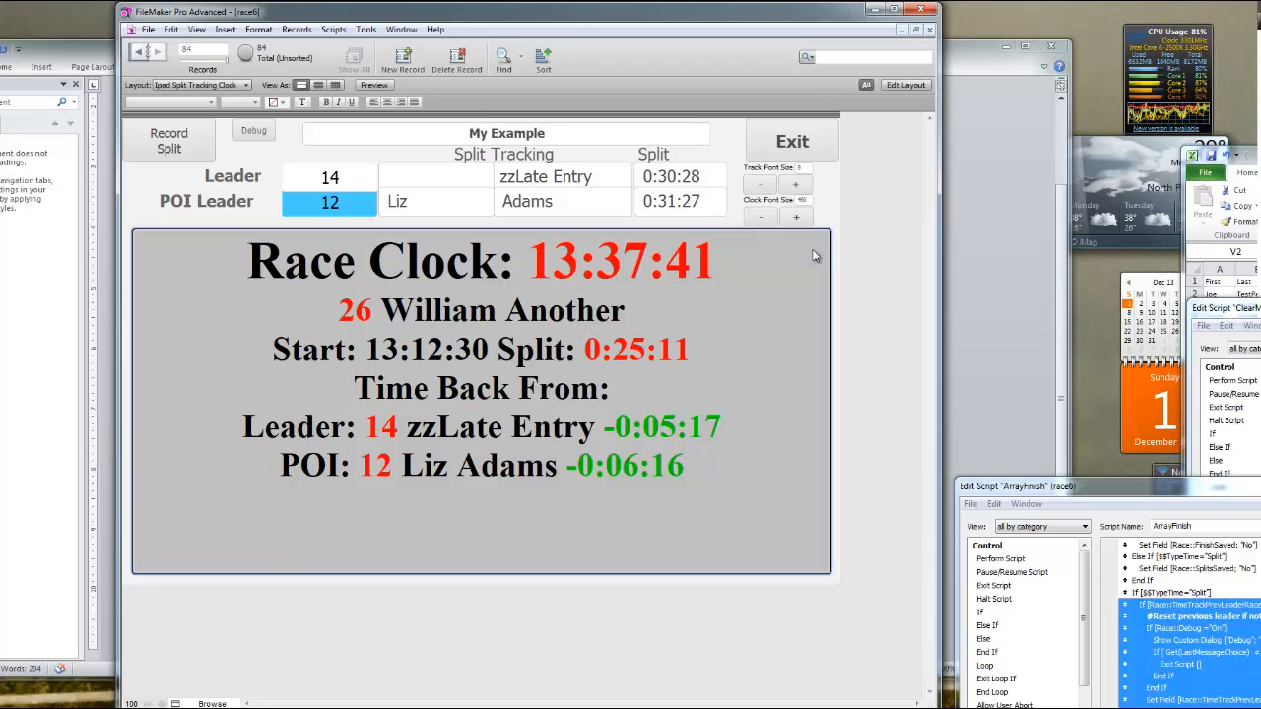
click(814, 150)
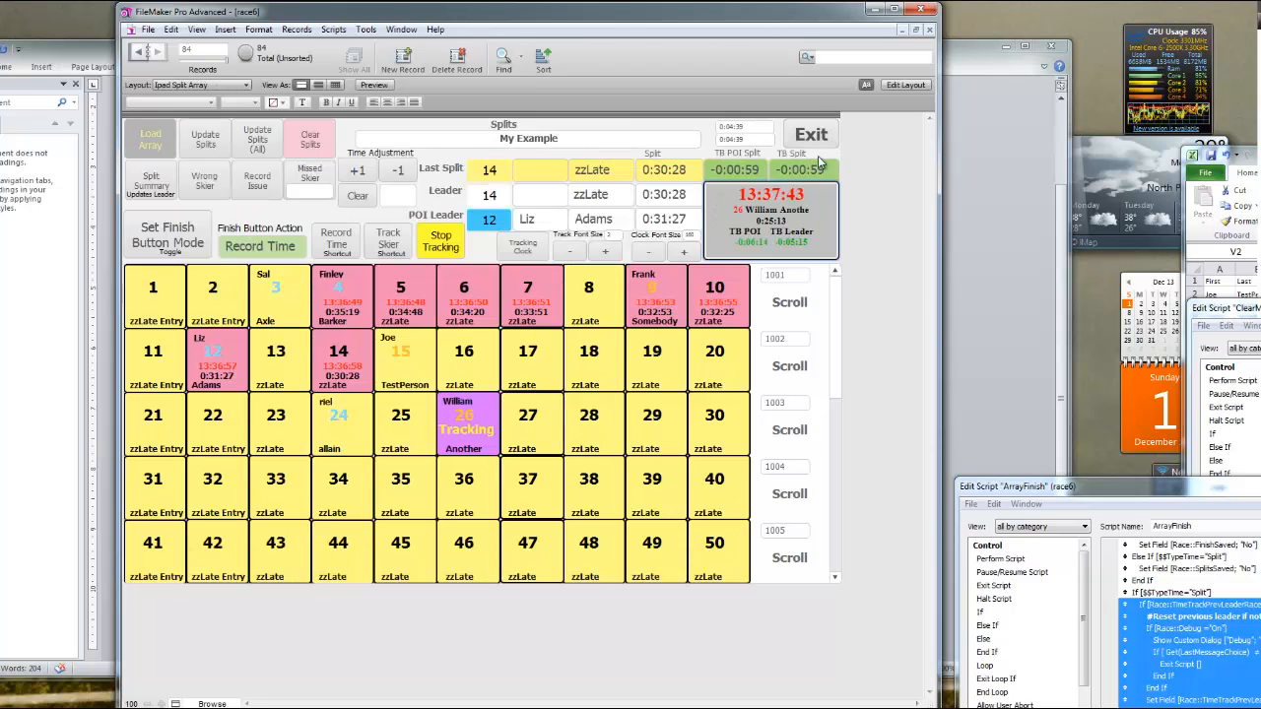